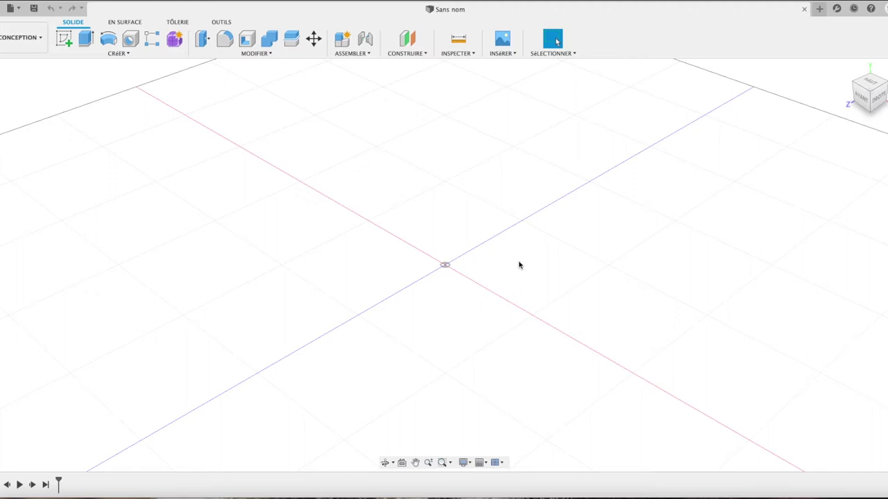
- Start a sketch on the bottom ground plane, viewed straight from the top
{"action": "left_click", "coordinate": [67, 45]}
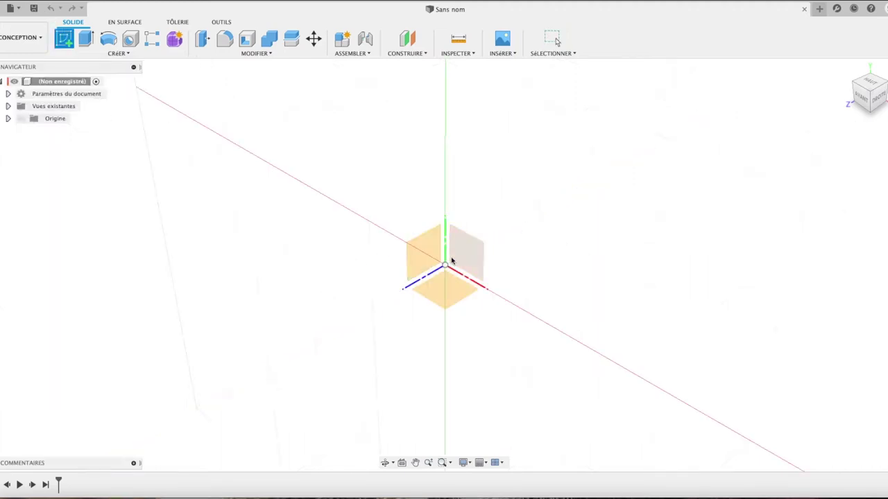
{"action": "left_click", "coordinate": [451, 294]}
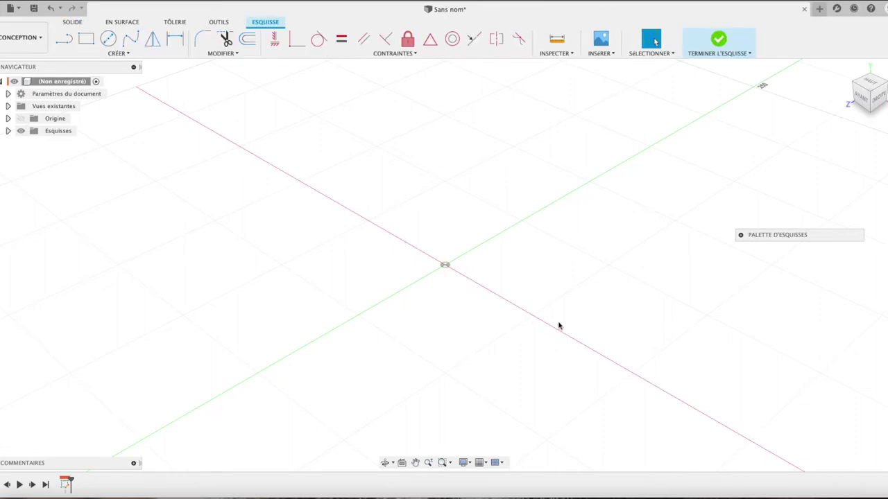
{"action": "left_click", "coordinate": [740, 235]}
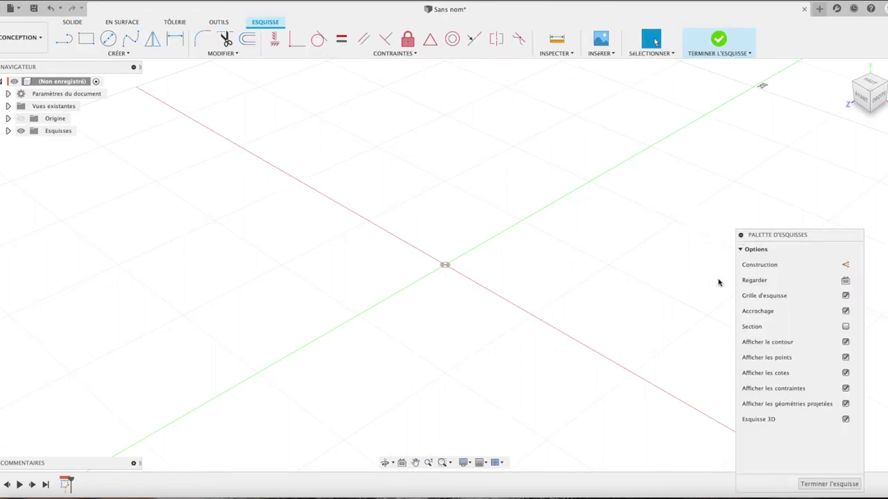
{"action": "left_click", "coordinate": [845, 280]}
- Draw a 130 × 130 mm rectangle around the origin and start extruding it
{"action": "left_click", "coordinate": [86, 38]}
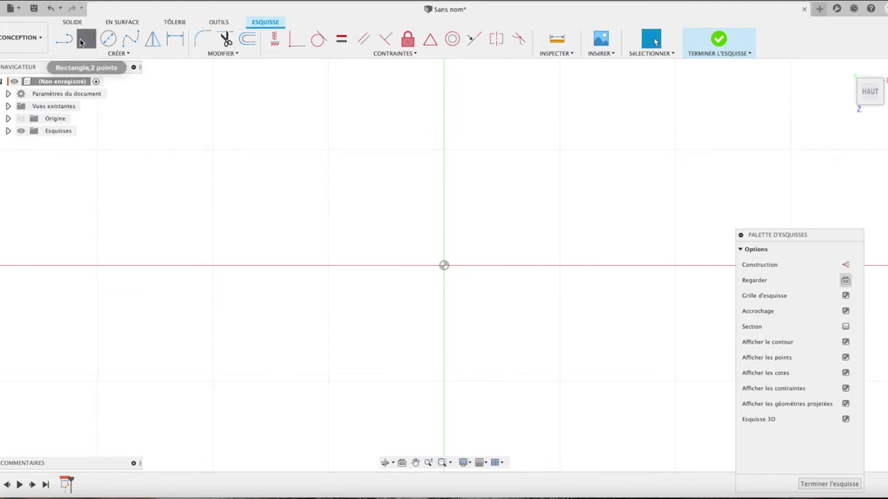
{"action": "left_click", "coordinate": [328, 151]}
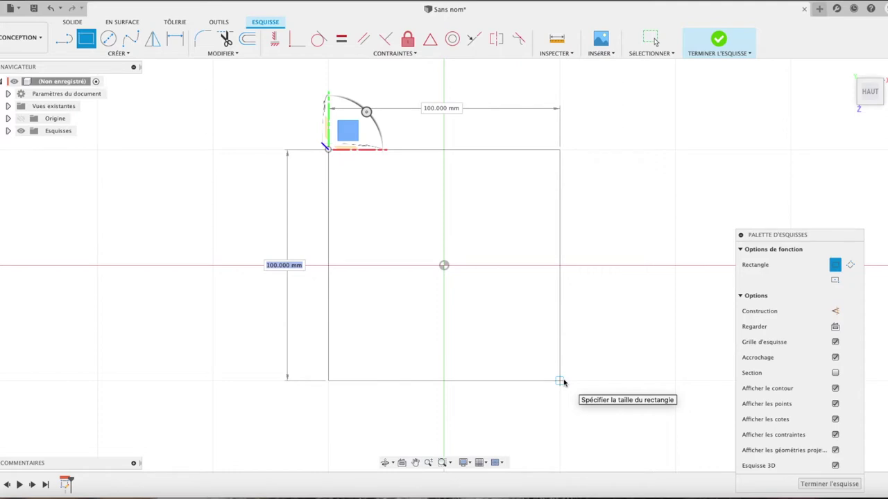
{"action": "type", "text": "130"}
{"action": "key", "text": "Tab"}
{"action": "type", "text": "130"}
{"action": "key", "text": "Return"}
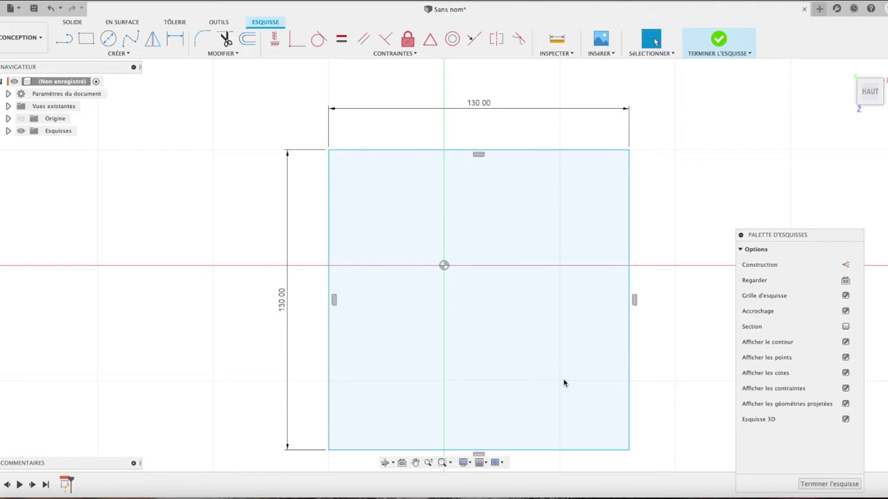
{"action": "key", "text": "e"}
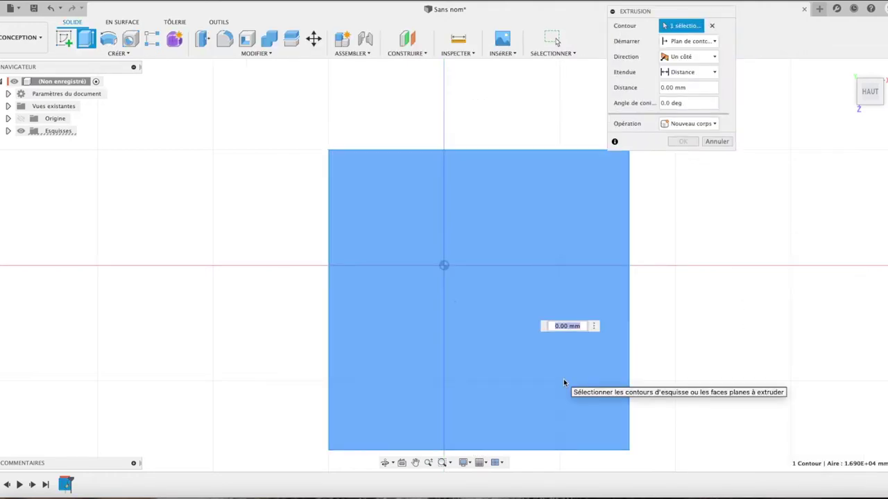
- Extrude the square 30 mm into a solid block, then check it from home and top views
{"action": "type", "text": "20"}
{"action": "key", "text": "BackSpace"}
{"action": "key", "text": "BackSpace"}
{"action": "type", "text": "30"}
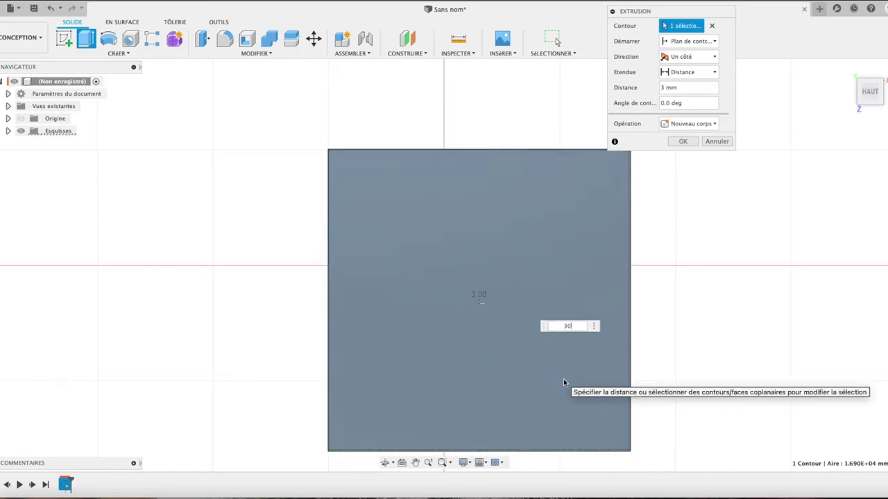
{"action": "key", "text": "Return"}
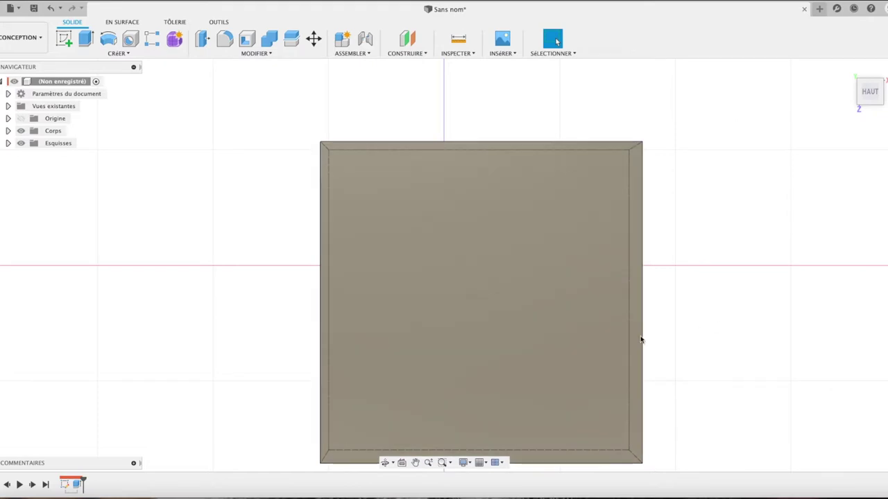
{"action": "left_click", "coordinate": [847, 70]}
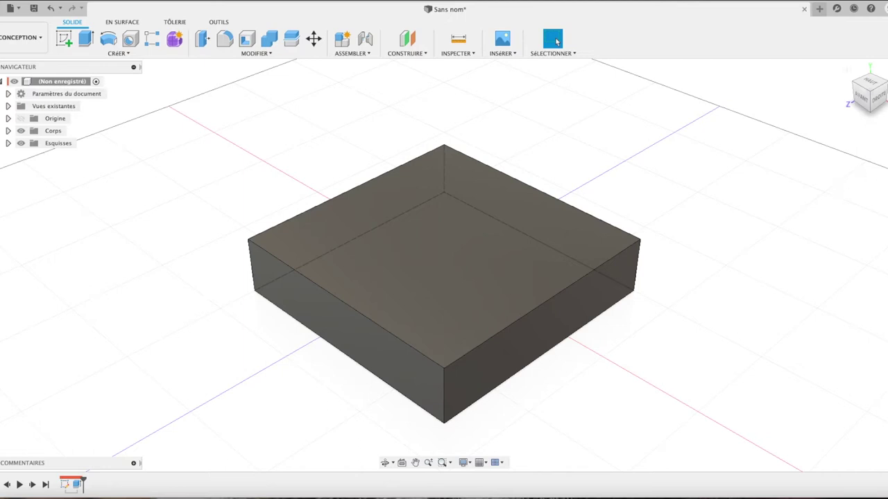
{"action": "left_click", "coordinate": [869, 84]}
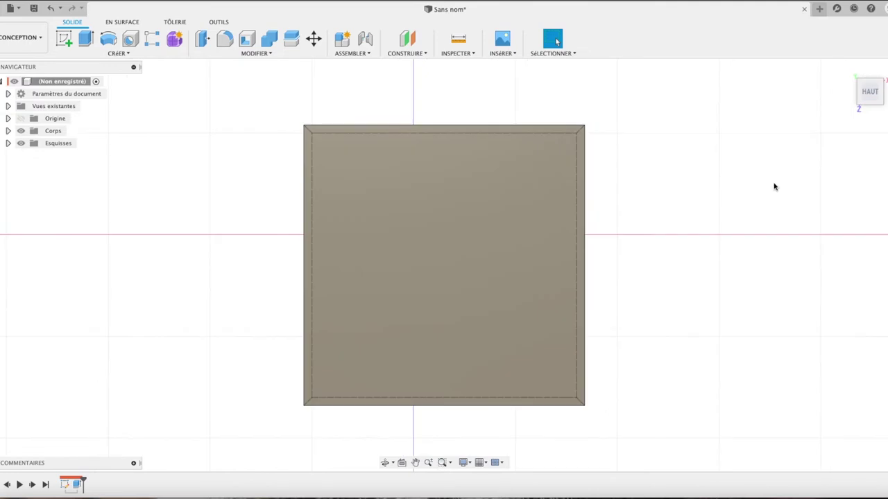
- Sketch a 1.5 mm circle at the top face's top-left corner and select its centre
{"action": "left_click", "coordinate": [64, 38]}
{"action": "left_click", "coordinate": [445, 262]}
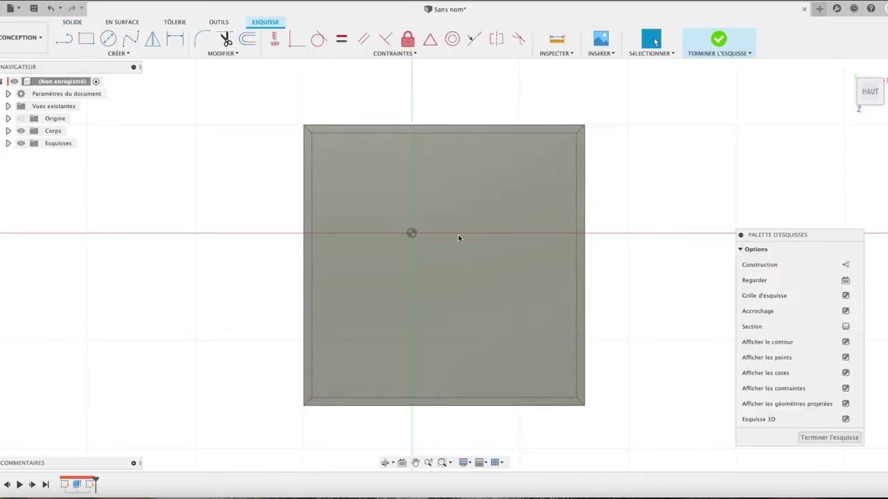
{"action": "left_click", "coordinate": [109, 38]}
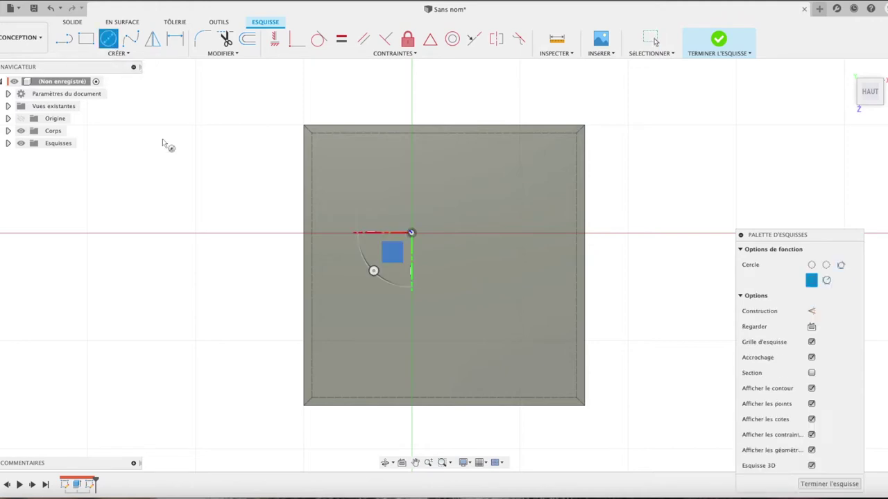
{"action": "left_click", "coordinate": [320, 142]}
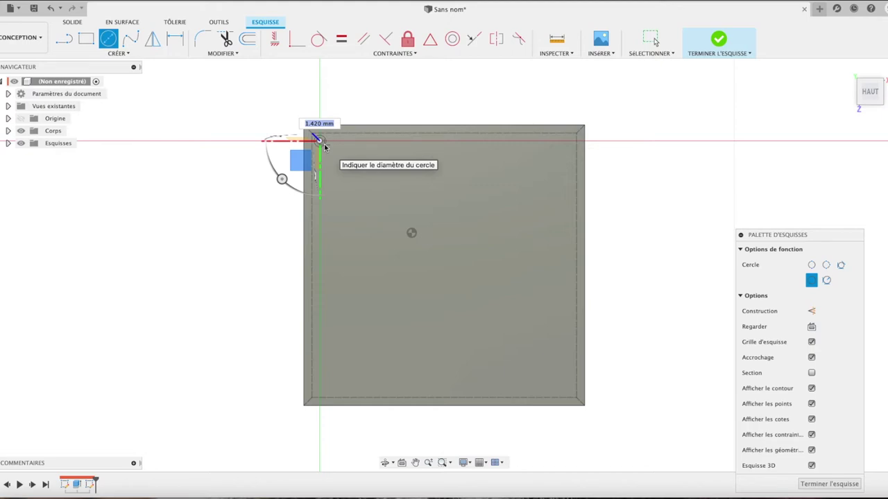
{"action": "type", "text": "1.5"}
{"action": "key", "text": "Return"}
{"action": "key", "text": "Escape"}
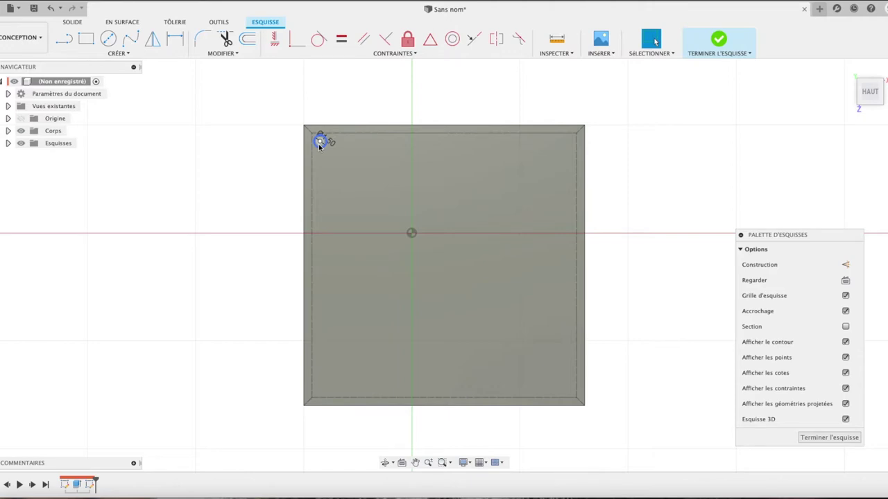
{"action": "left_click", "coordinate": [319, 145]}
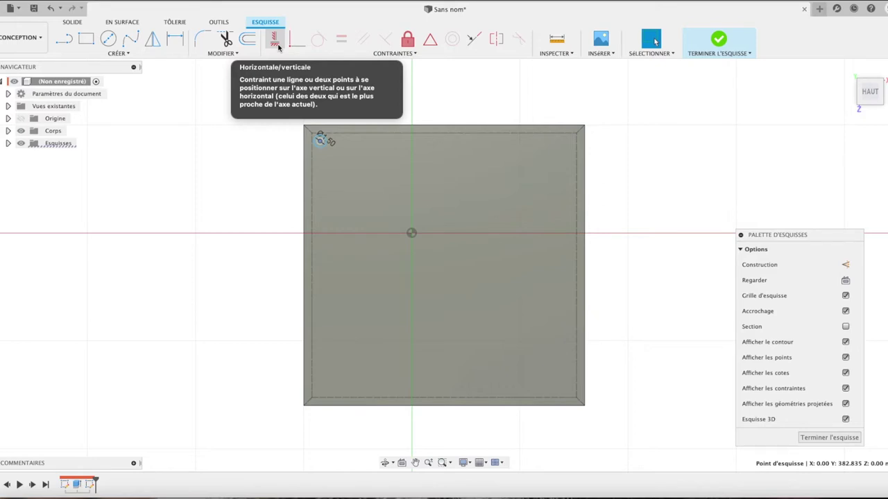
{"action": "left_click", "coordinate": [277, 44]}
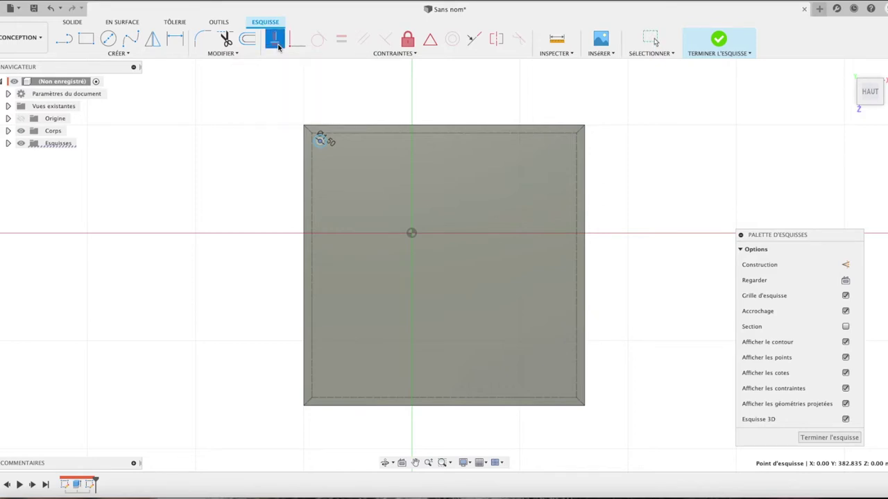
{"action": "left_click", "coordinate": [574, 138]}
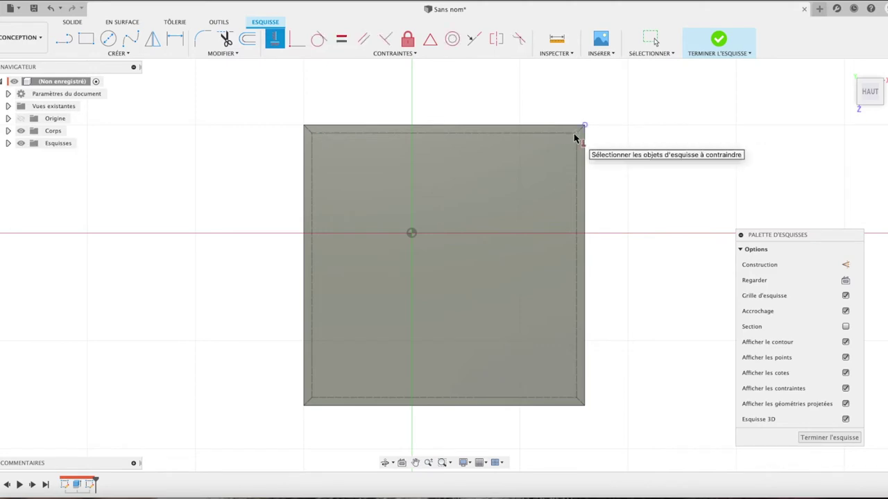
{"action": "left_click", "coordinate": [54, 10]}
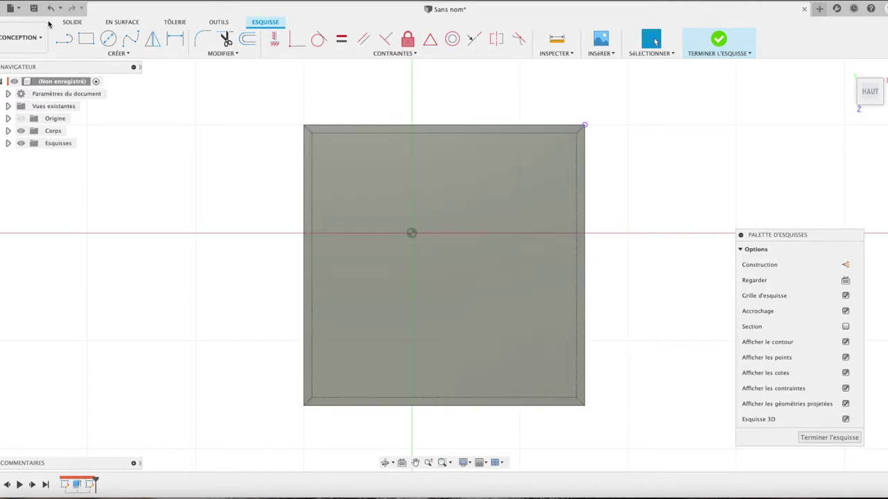
{"action": "left_click", "coordinate": [352, 152]}
{"action": "left_click", "coordinate": [321, 141]}
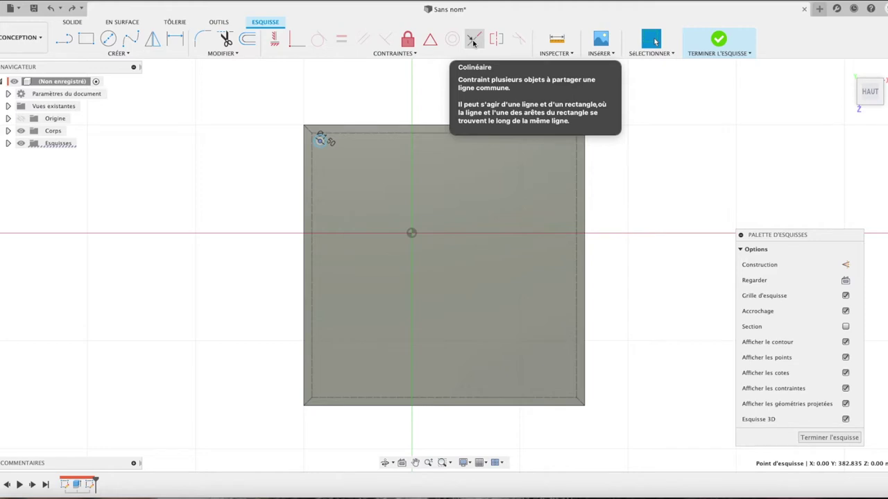
{"action": "left_click", "coordinate": [492, 42]}
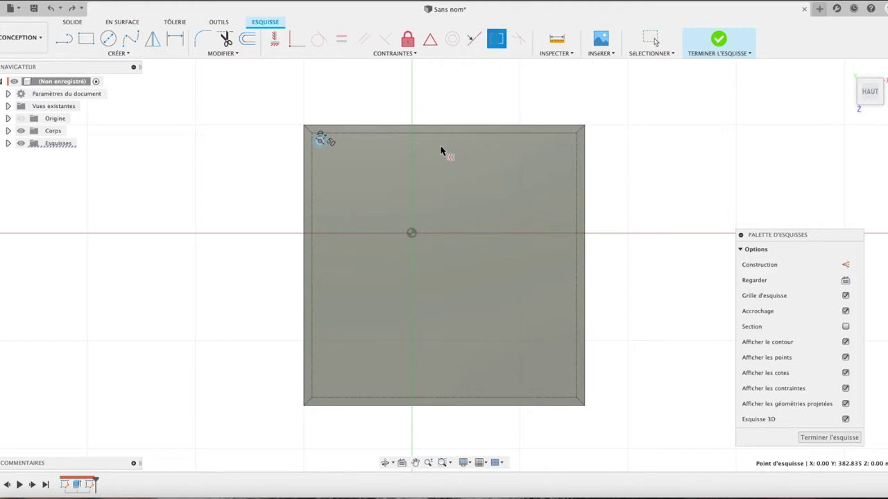
{"action": "left_click", "coordinate": [576, 135]}
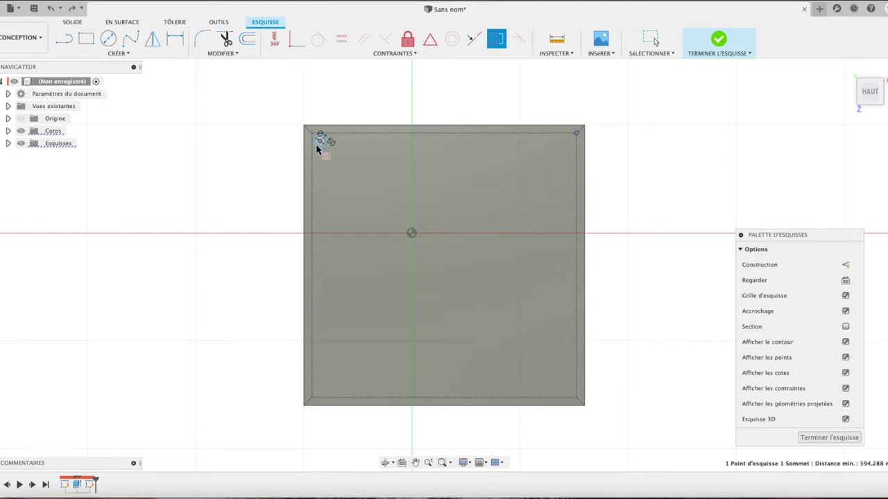
{"action": "left_click", "coordinate": [49, 10]}
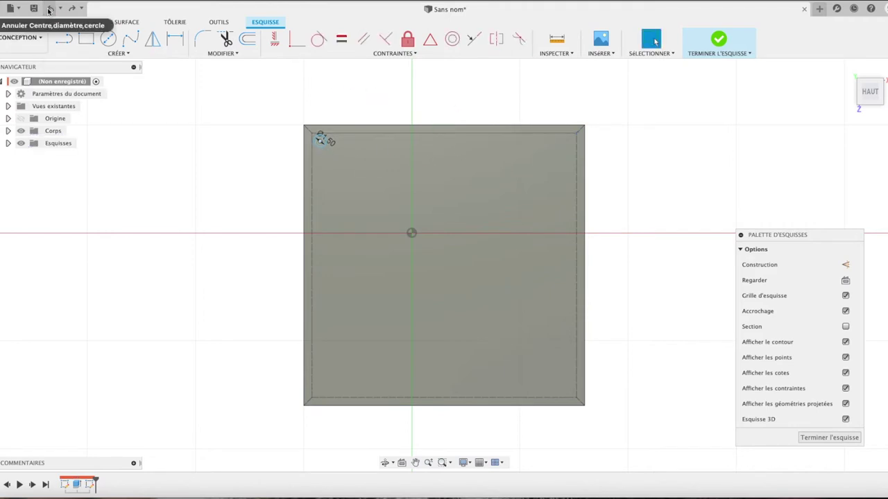
{"action": "left_click", "coordinate": [319, 145]}
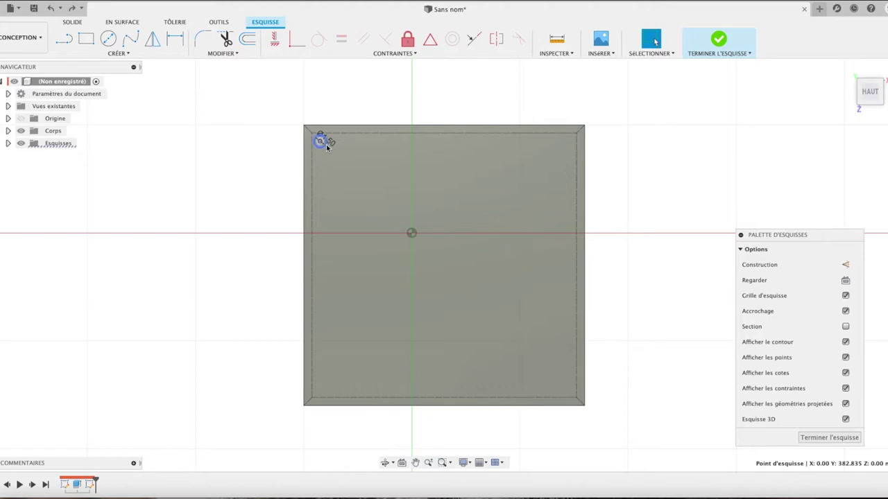
{"action": "left_click", "coordinate": [327, 147]}
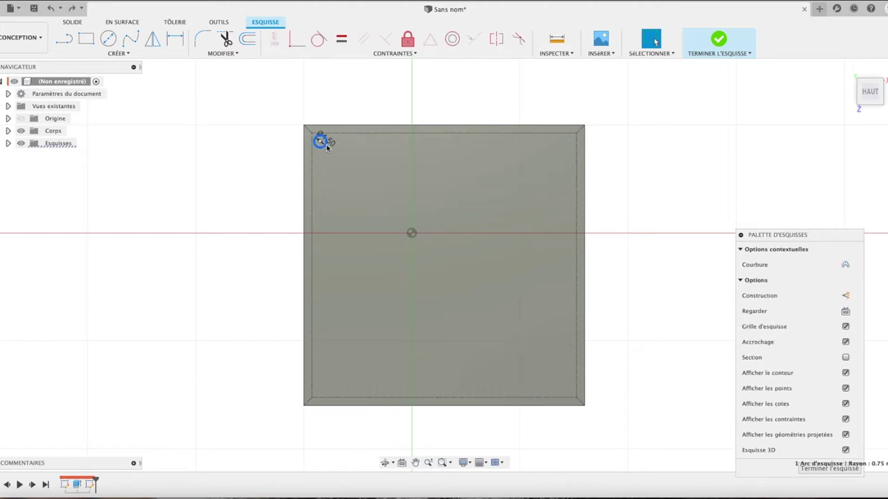
- Move/copy the corner circle to the top-right and bottom-left corners
{"action": "key", "text": "m"}
{"action": "left_click_drag", "start_coordinate": [290, 141], "coordinate": [538, 144]}
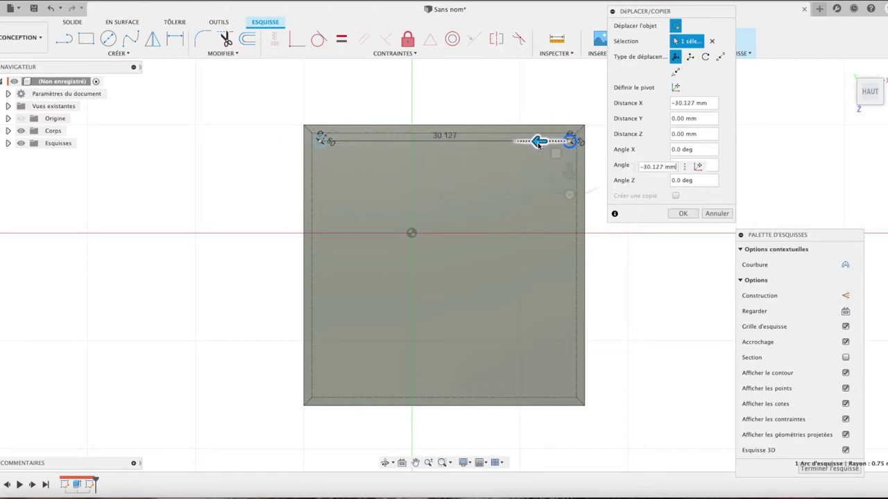
{"action": "key", "text": "Return"}
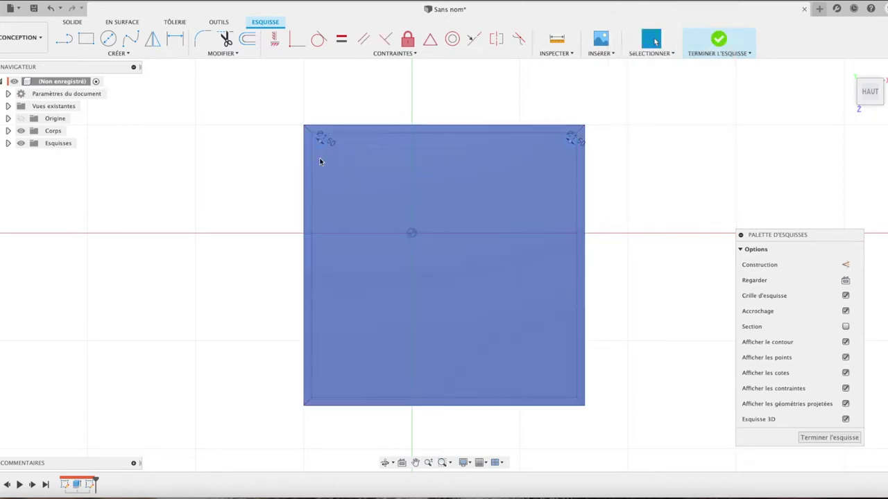
{"action": "left_click", "coordinate": [323, 145]}
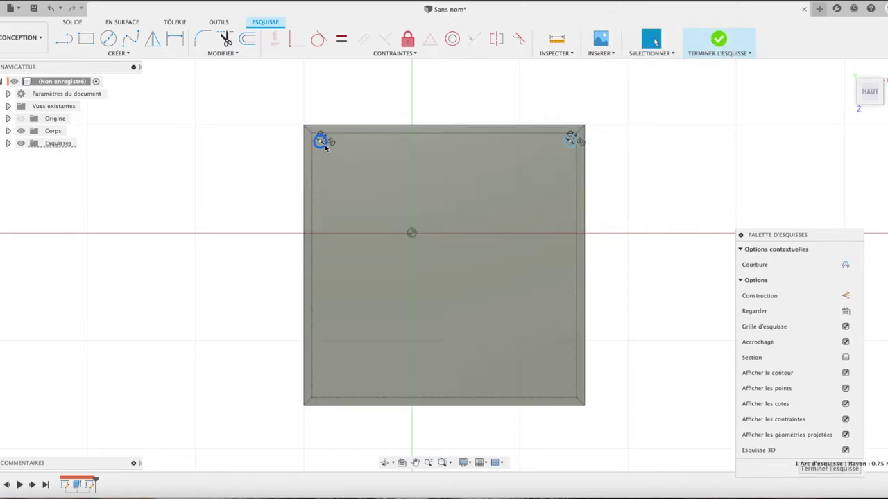
{"action": "key", "text": "m"}
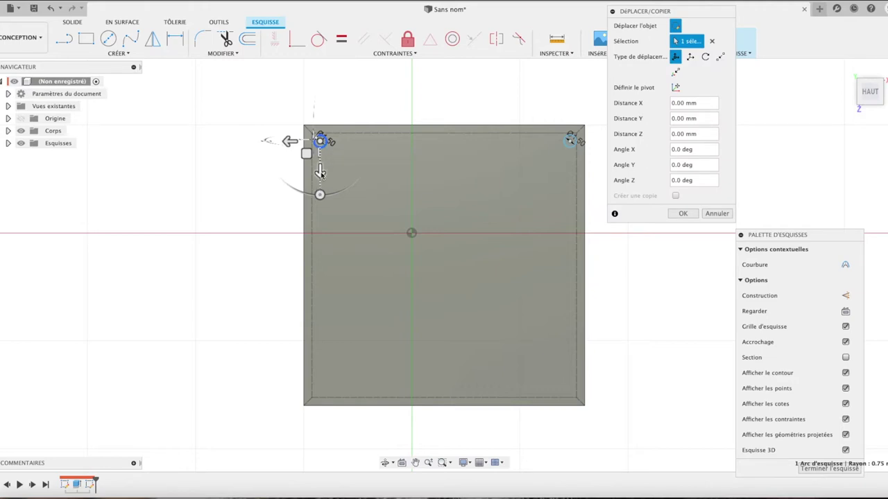
{"action": "left_click_drag", "start_coordinate": [320, 173], "coordinate": [322, 422]}
{"action": "key", "text": "Return"}
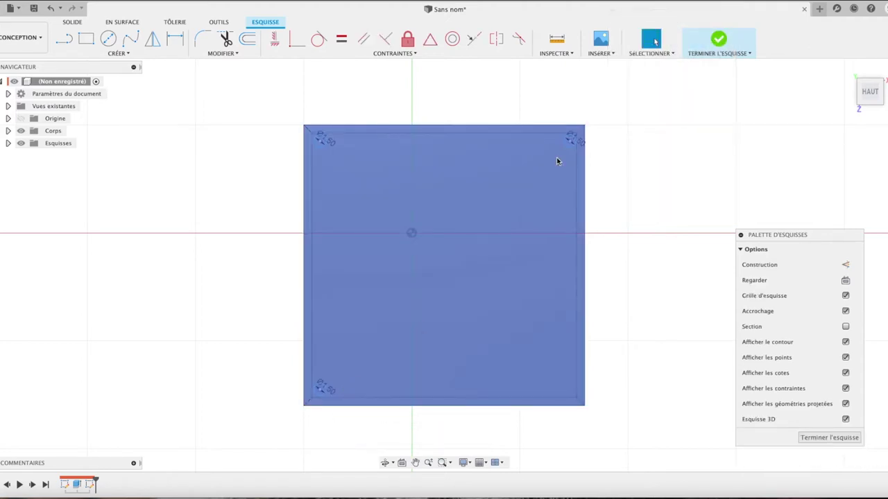
- Move/copy the top-right circle down to the bottom-right corner
{"action": "left_click", "coordinate": [570, 141]}
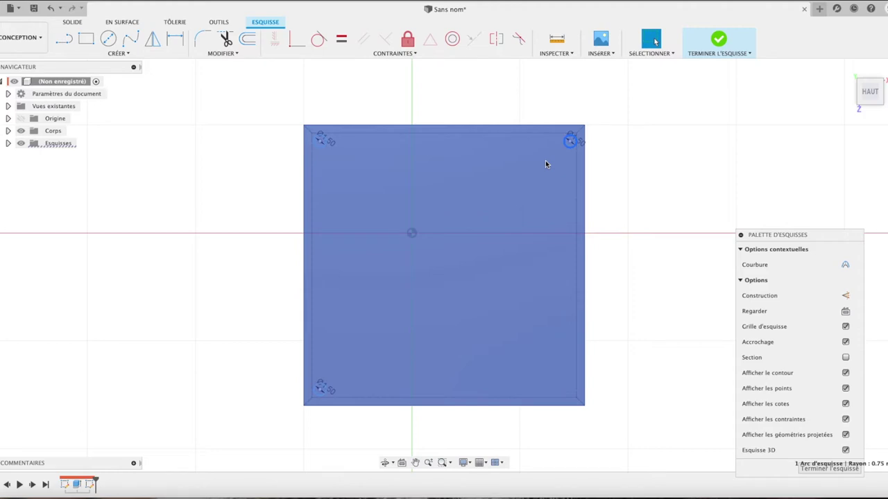
{"action": "key", "text": "m"}
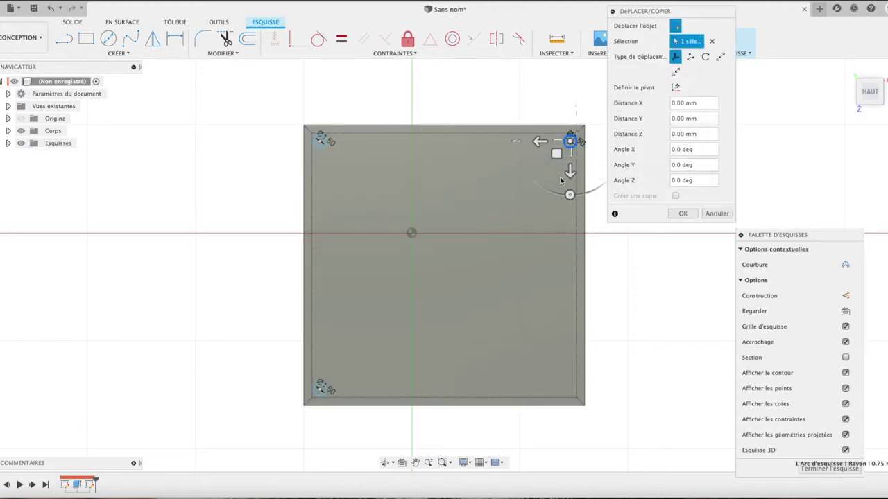
{"action": "left_click_drag", "start_coordinate": [569, 172], "coordinate": [565, 426]}
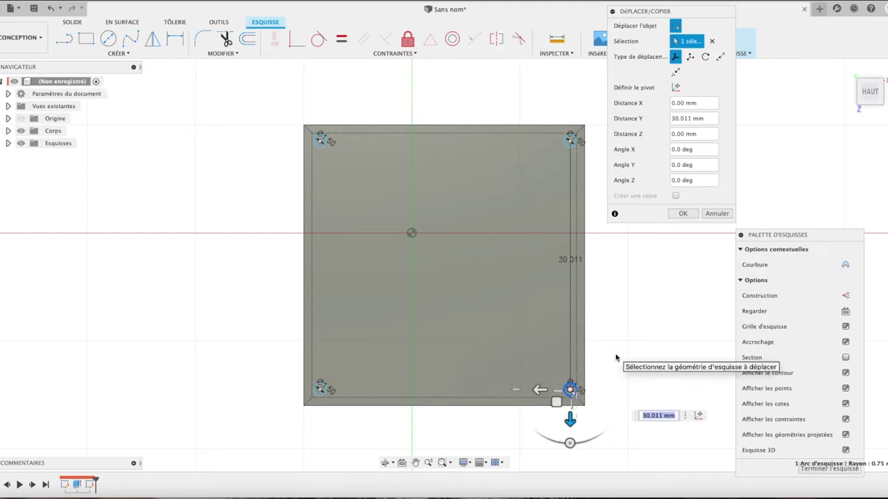
{"action": "key", "text": "Return"}
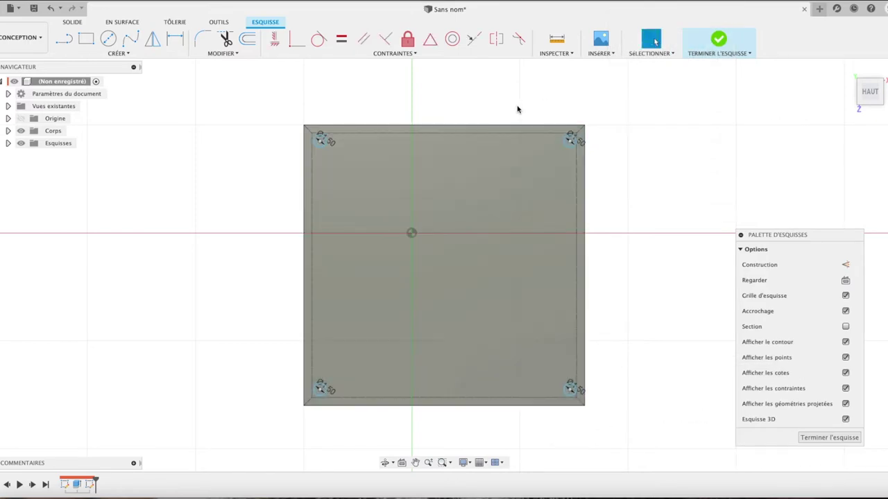
{"action": "left_click", "coordinate": [491, 139]}
{"action": "left_click", "coordinate": [320, 141]}
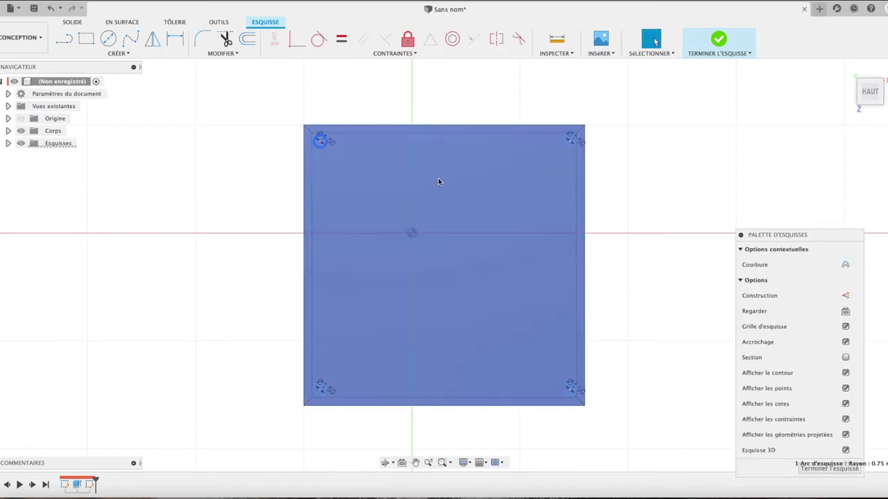
{"action": "left_click", "coordinate": [570, 141]}
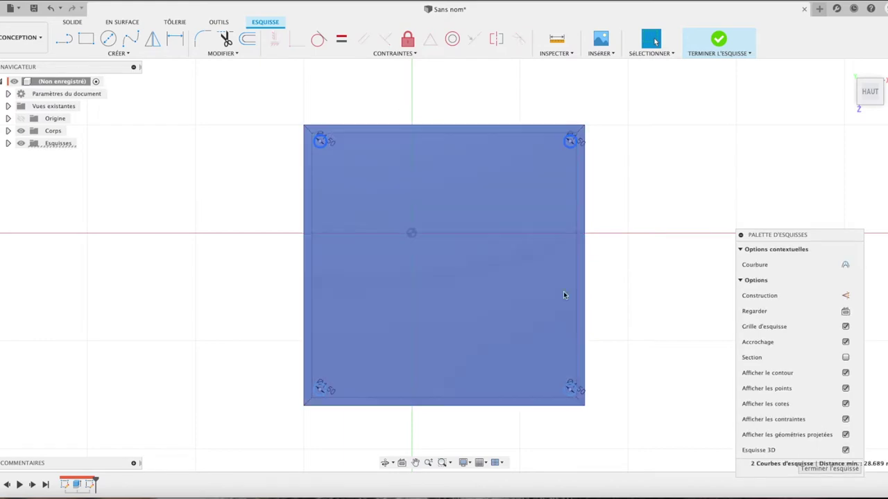
{"action": "left_click", "coordinate": [570, 387]}
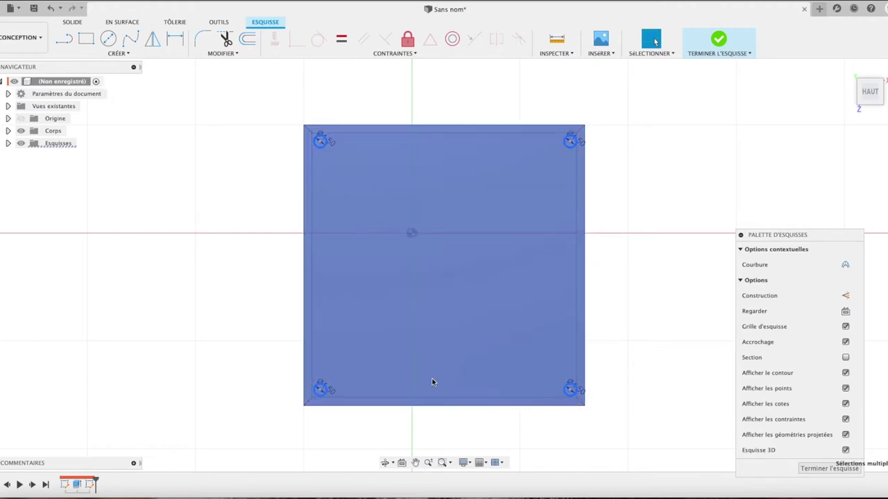
{"action": "key", "text": "e"}
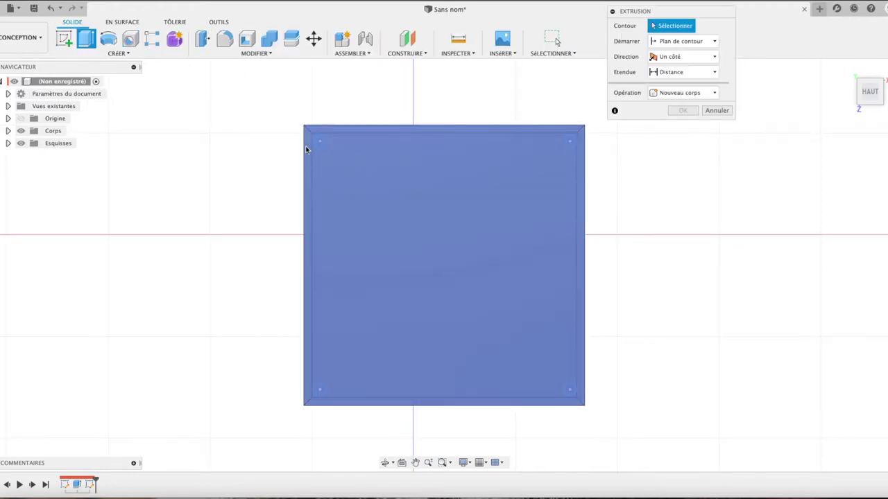
{"action": "left_click", "coordinate": [322, 144]}
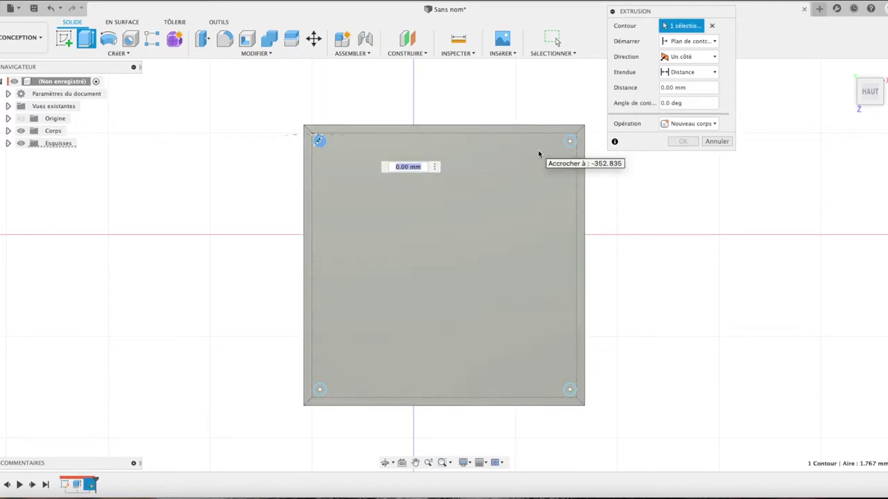
{"action": "left_click", "coordinate": [570, 142]}
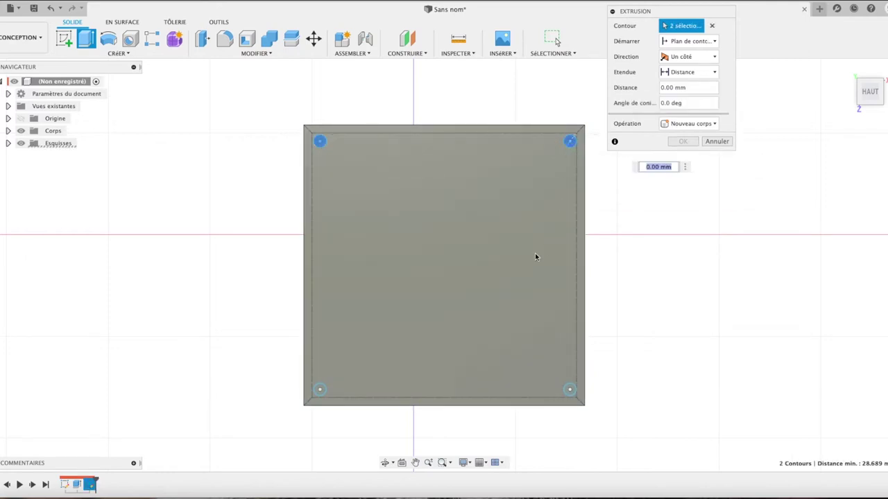
{"action": "left_click", "coordinate": [569, 390]}
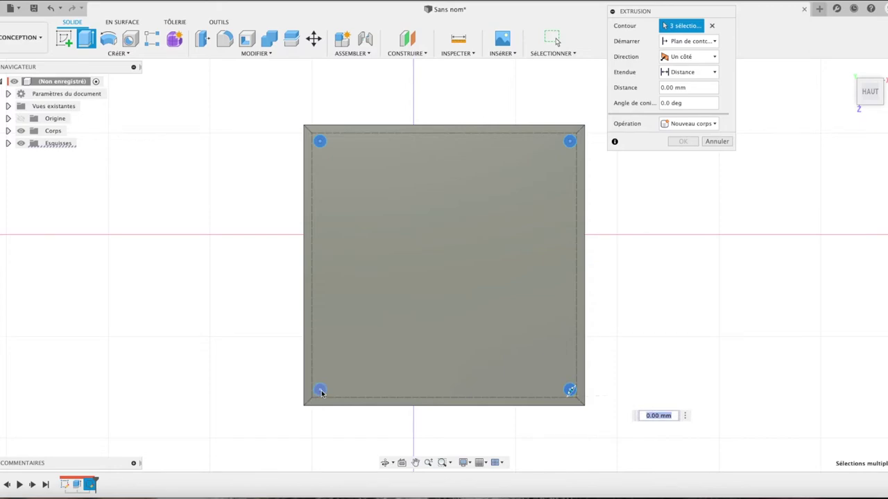
{"action": "left_click", "coordinate": [320, 393]}
{"action": "mouse_move", "coordinate": [871, 91]}
{"action": "left_mouse_down"}
{"action": "mouse_move", "coordinate": [844, 100]}
{"action": "mouse_move", "coordinate": [860, 97]}
{"action": "left_mouse_up"}
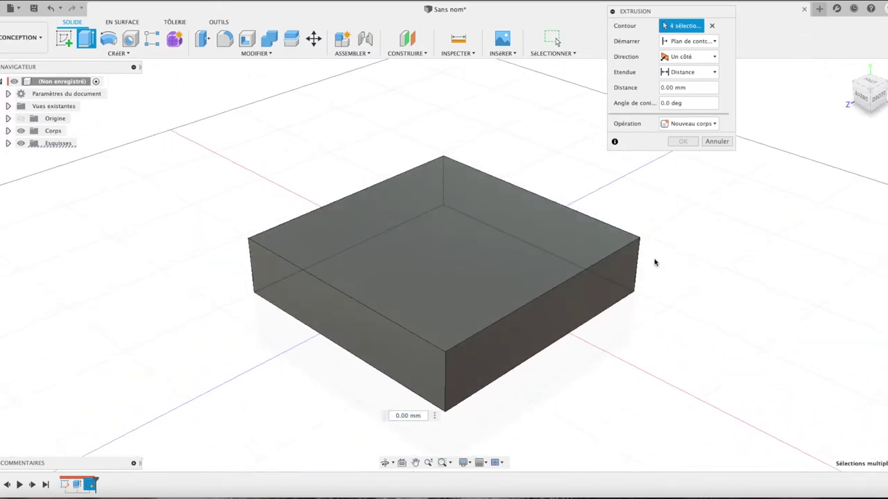
{"action": "scroll", "coordinate": [655, 262], "scroll_direction": "up", "scroll_amount": 2}
{"action": "scroll", "coordinate": [654, 262], "scroll_direction": "down", "scroll_amount": 6}
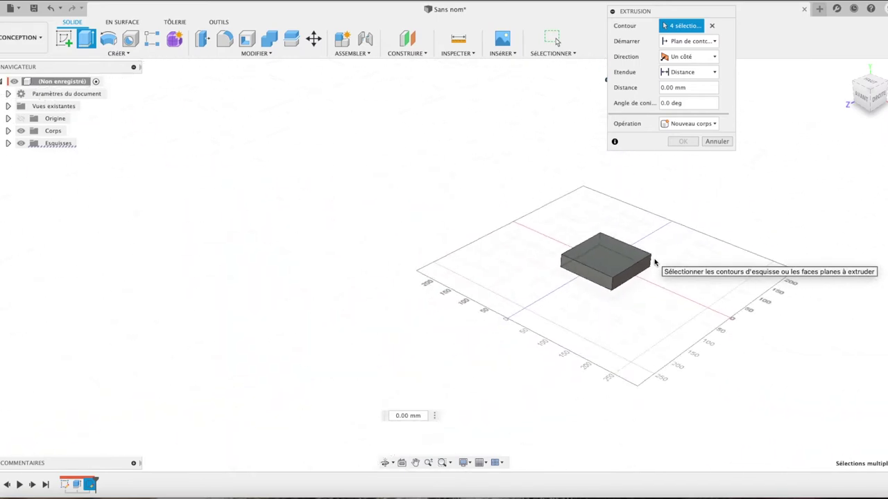
{"action": "scroll", "coordinate": [655, 262], "scroll_direction": "up", "scroll_amount": 2}
{"action": "scroll", "coordinate": [654, 263], "scroll_direction": "up", "scroll_amount": 3}
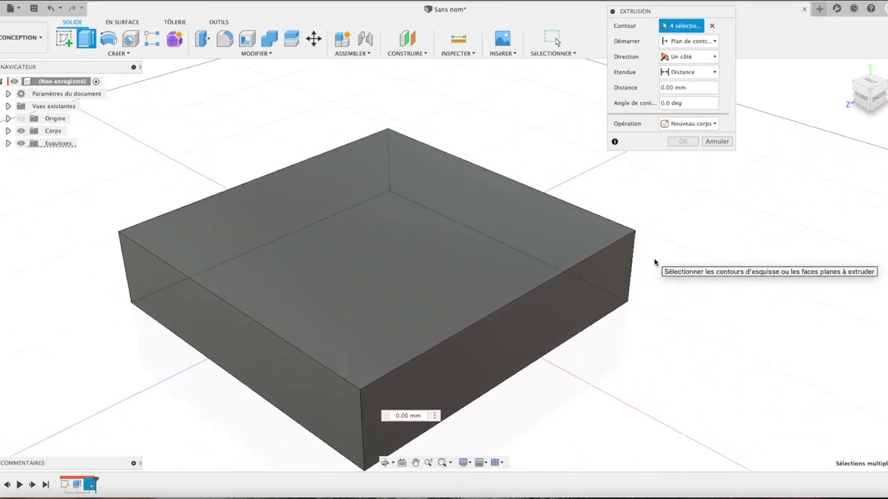
{"action": "scroll", "coordinate": [655, 262], "scroll_direction": "down", "scroll_amount": 2}
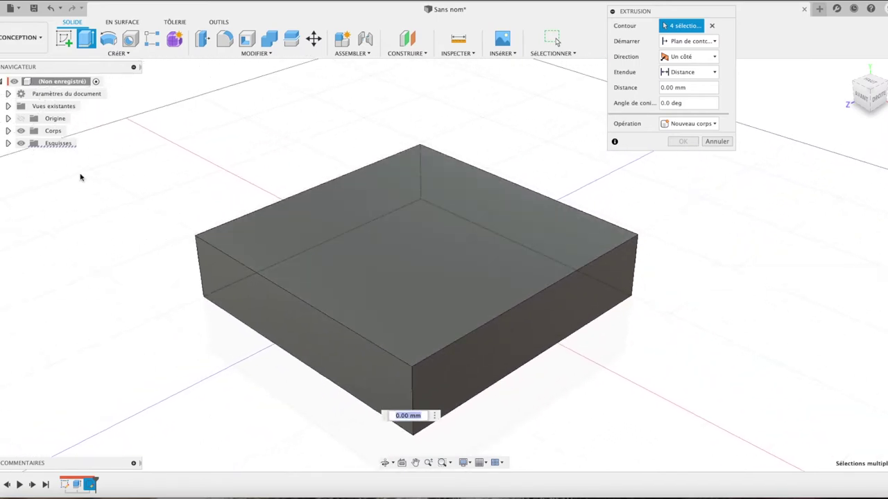
{"action": "left_click", "coordinate": [8, 144]}
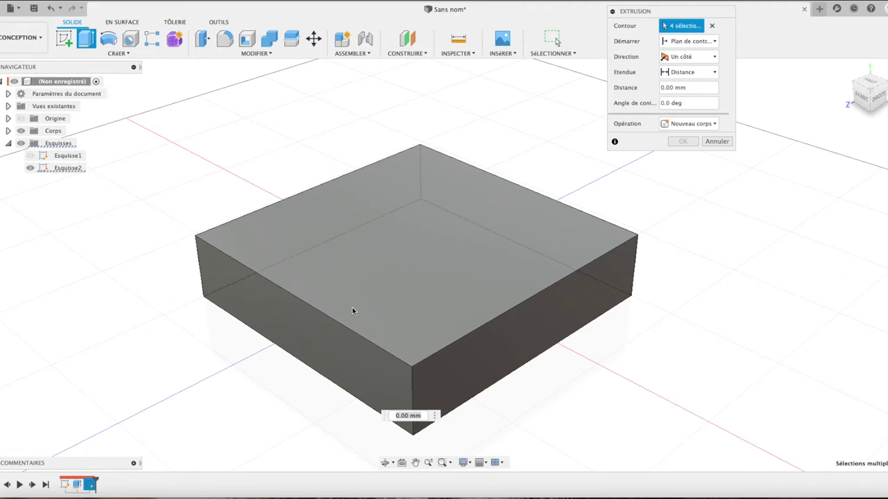
{"action": "left_click", "coordinate": [7, 131]}
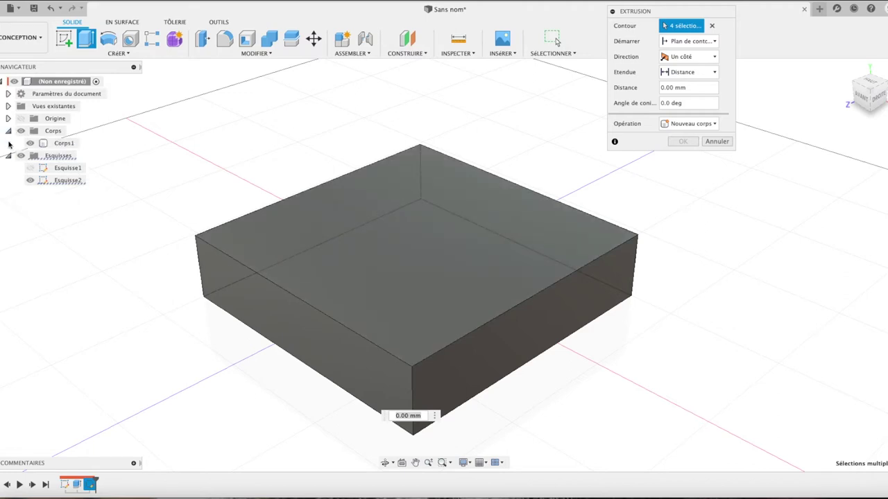
{"action": "left_click", "coordinate": [29, 143]}
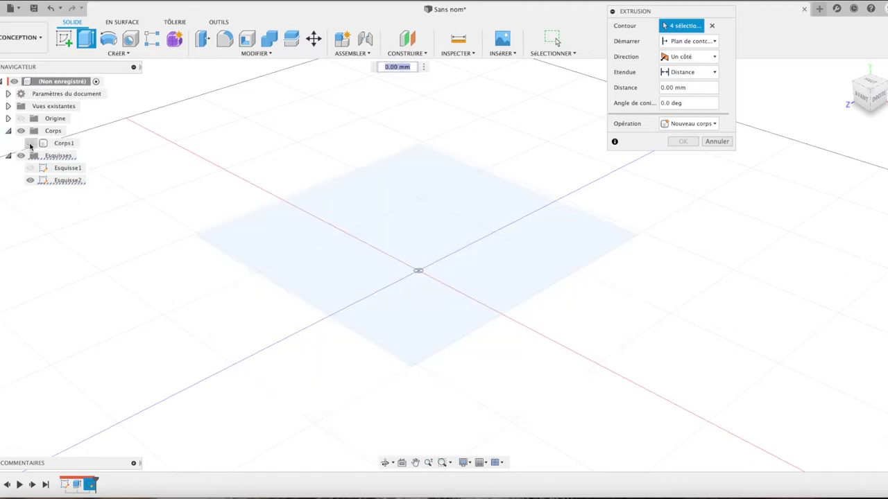
{"action": "left_click", "coordinate": [30, 144]}
{"action": "left_click", "coordinate": [30, 143]}
{"action": "left_click", "coordinate": [30, 143]}
{"action": "left_click", "coordinate": [718, 142]}
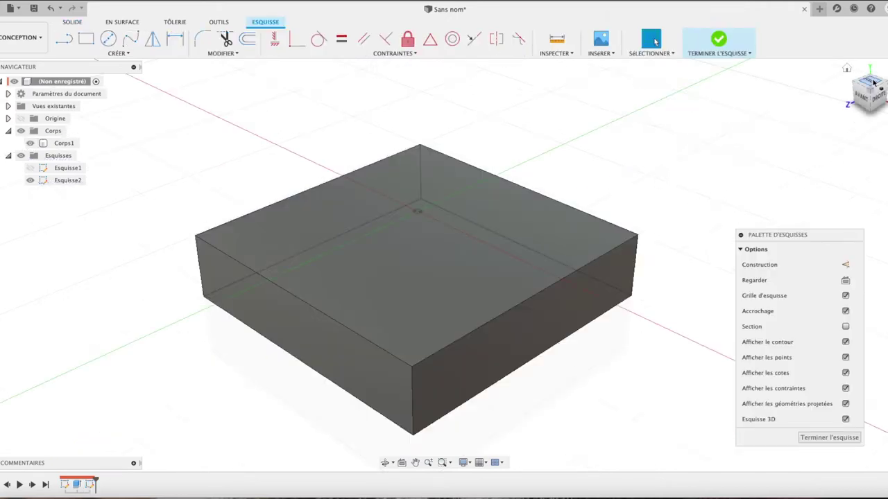
- Delete sketch Esquisse2 with its four corner circles via Supprimer in the browser
{"action": "left_click", "coordinate": [862, 91]}
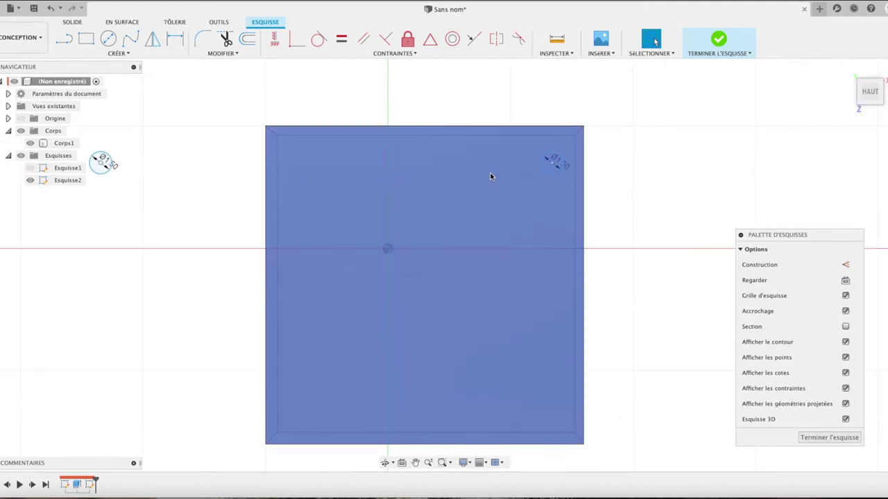
{"action": "scroll", "coordinate": [490, 176], "scroll_direction": "down", "scroll_amount": 2}
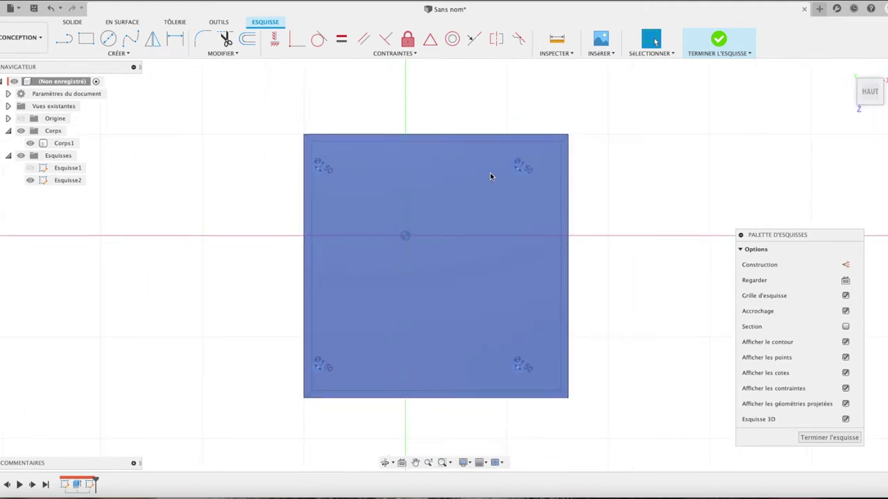
{"action": "scroll", "coordinate": [490, 176], "scroll_direction": "up", "scroll_amount": 1}
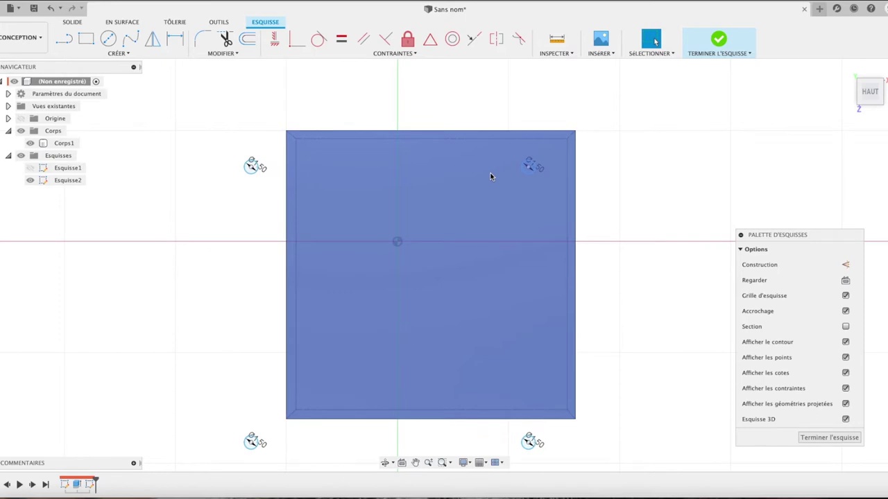
{"action": "scroll", "coordinate": [490, 177], "scroll_direction": "down", "scroll_amount": 2}
{"action": "scroll", "coordinate": [490, 176], "scroll_direction": "down", "scroll_amount": 1}
{"action": "scroll", "coordinate": [489, 176], "scroll_direction": "up", "scroll_amount": 2}
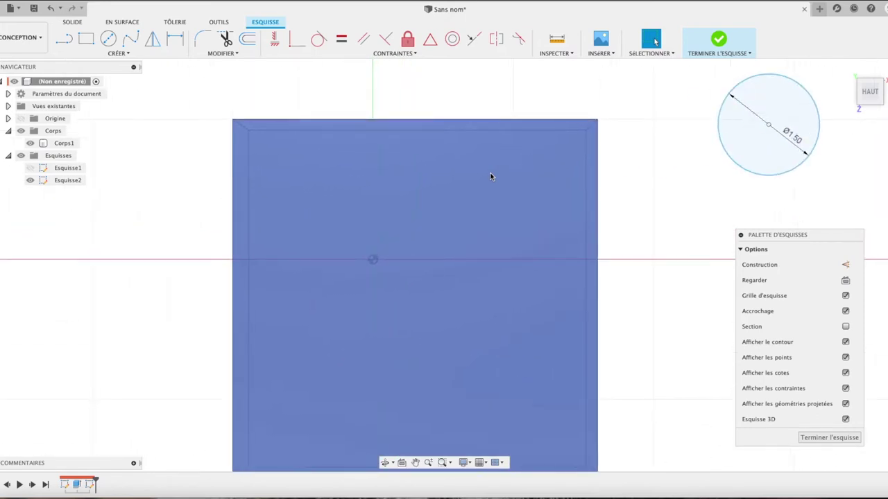
{"action": "scroll", "coordinate": [490, 177], "scroll_direction": "down", "scroll_amount": 1}
{"action": "scroll", "coordinate": [490, 176], "scroll_direction": "down", "scroll_amount": 2}
{"action": "scroll", "coordinate": [490, 176], "scroll_direction": "down", "scroll_amount": 1}
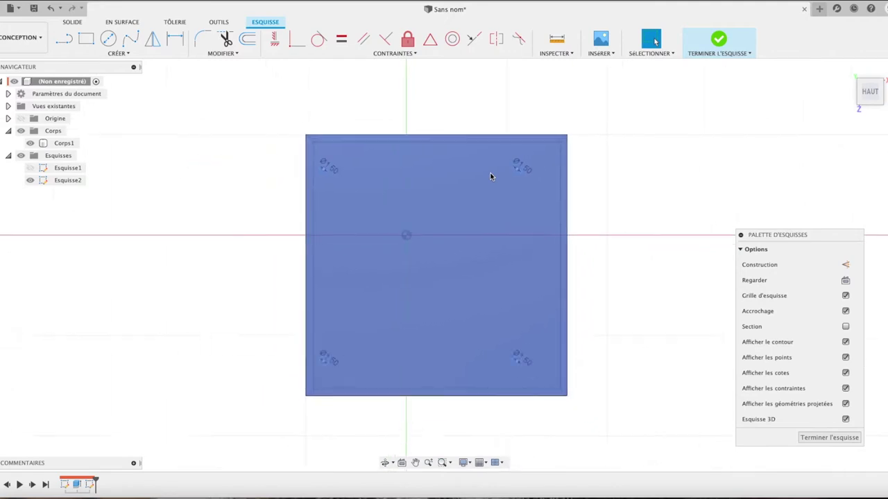
{"action": "left_click", "coordinate": [345, 170]}
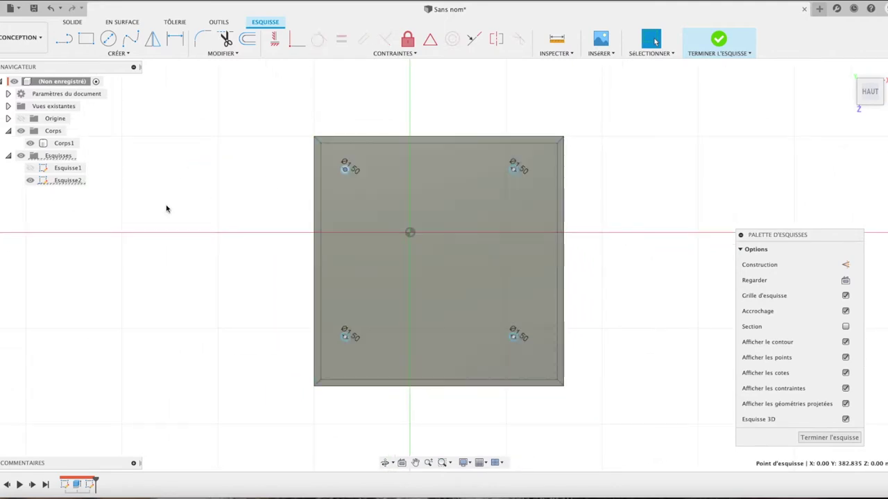
{"action": "right_click", "coordinate": [73, 181]}
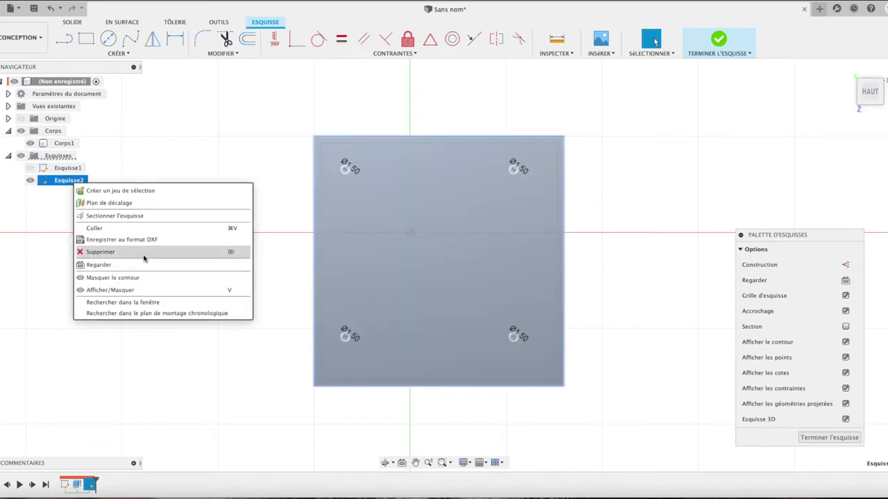
{"action": "left_click", "coordinate": [101, 252]}
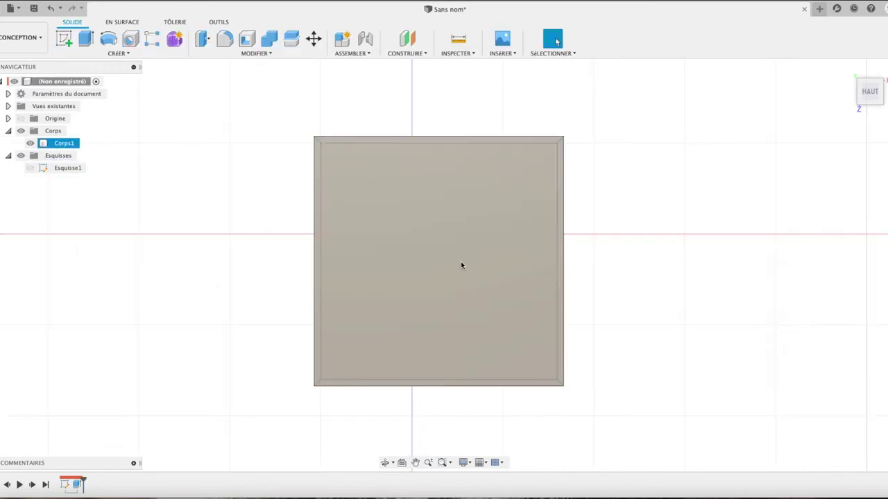
{"action": "right_click", "coordinate": [606, 213]}
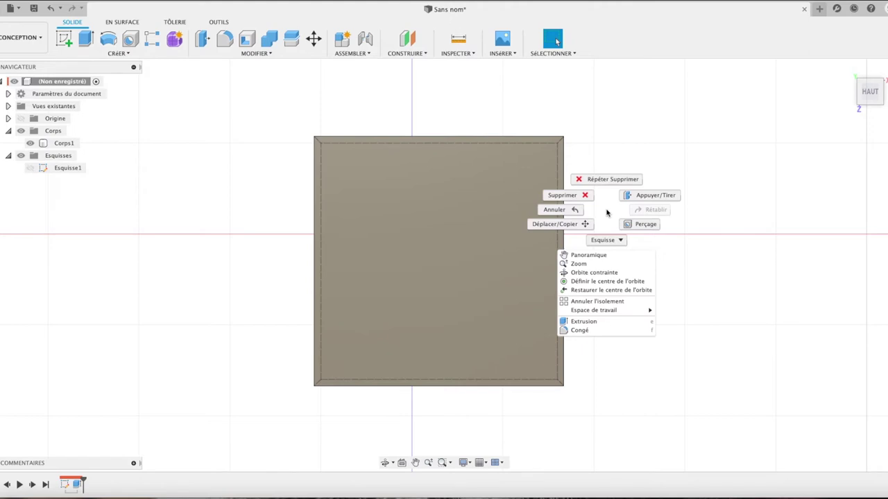
{"action": "left_click", "coordinate": [707, 213]}
- Draw a Ø5 mm circle at the top face's top-left corner, then select it for extrusion
{"action": "left_click", "coordinate": [64, 38]}
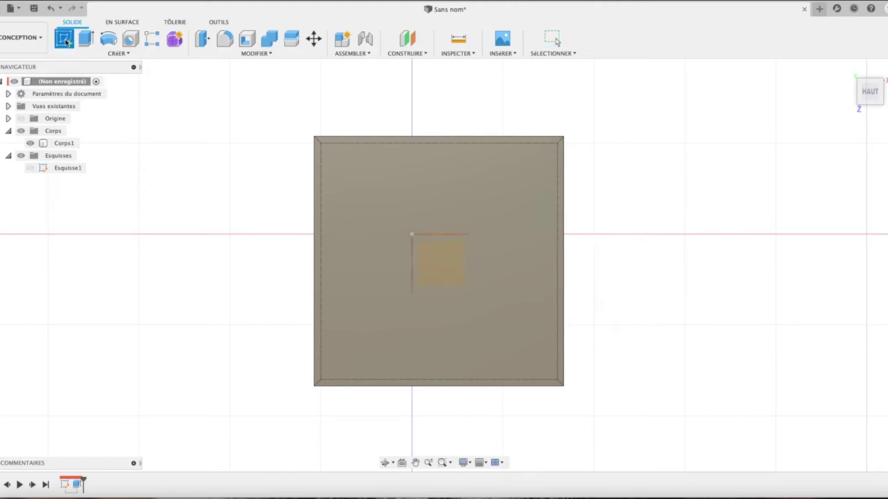
{"action": "left_click", "coordinate": [429, 267]}
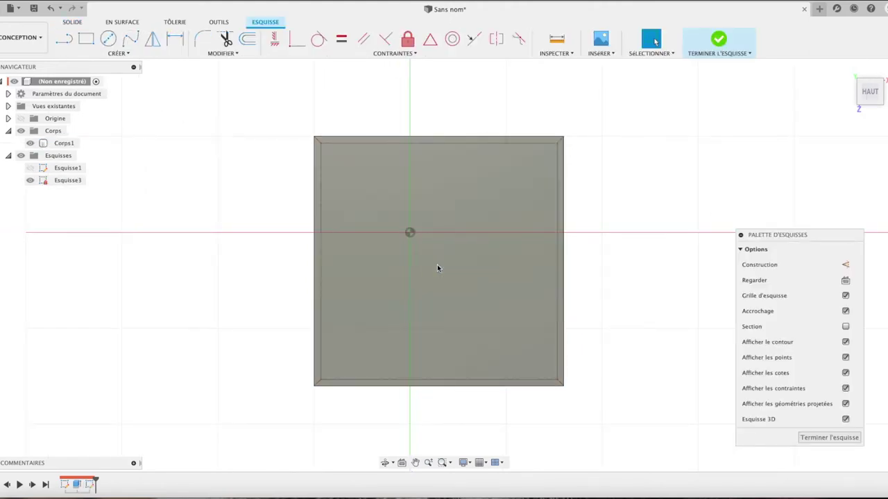
{"action": "left_click", "coordinate": [107, 38]}
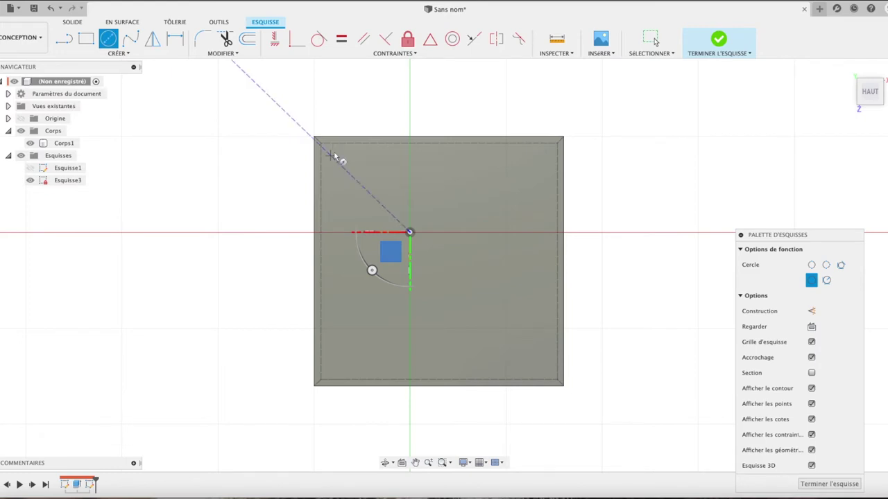
{"action": "scroll", "coordinate": [334, 153], "scroll_direction": "up", "scroll_amount": 3}
{"action": "scroll", "coordinate": [333, 152], "scroll_direction": "up", "scroll_amount": 2}
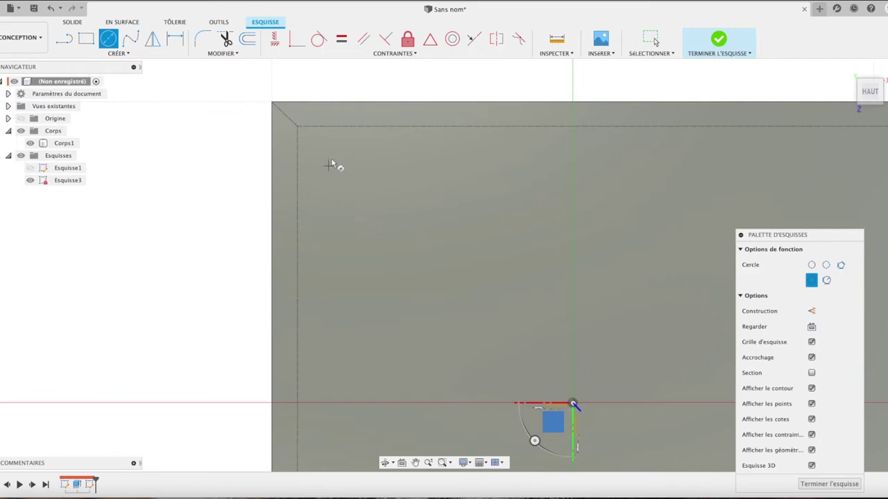
{"action": "left_click", "coordinate": [333, 159]}
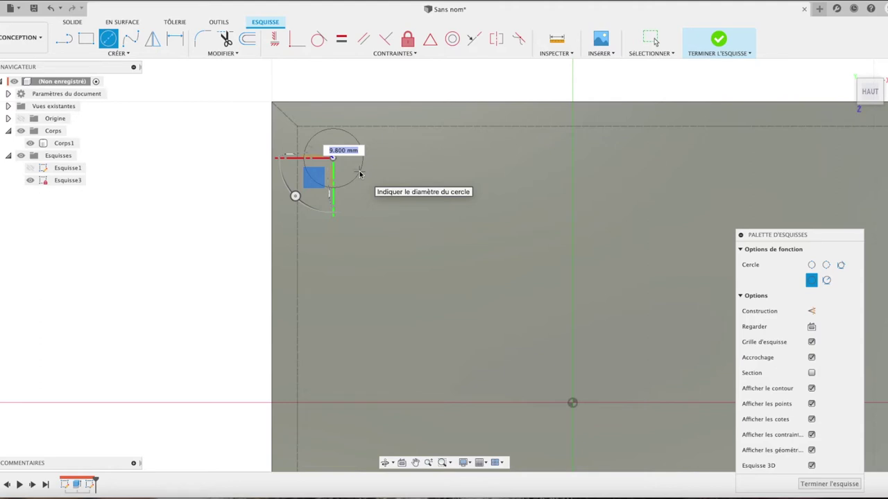
{"action": "type", "text": "5"}
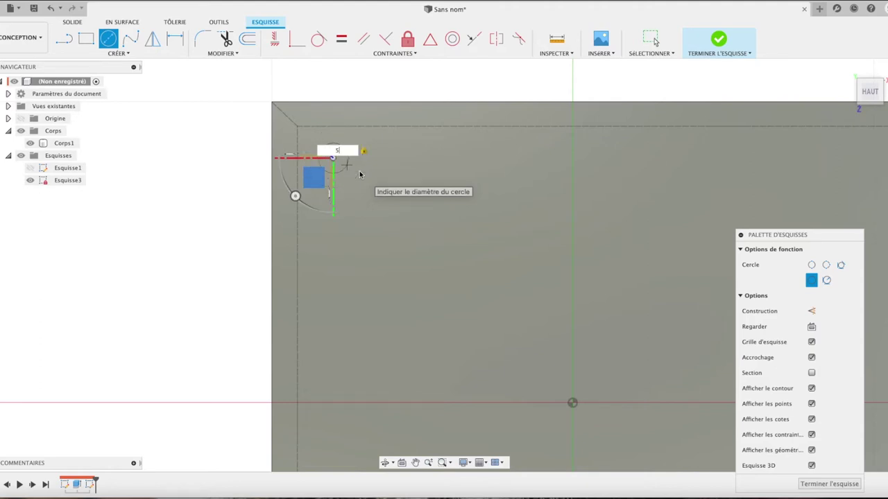
{"action": "key", "text": "Return"}
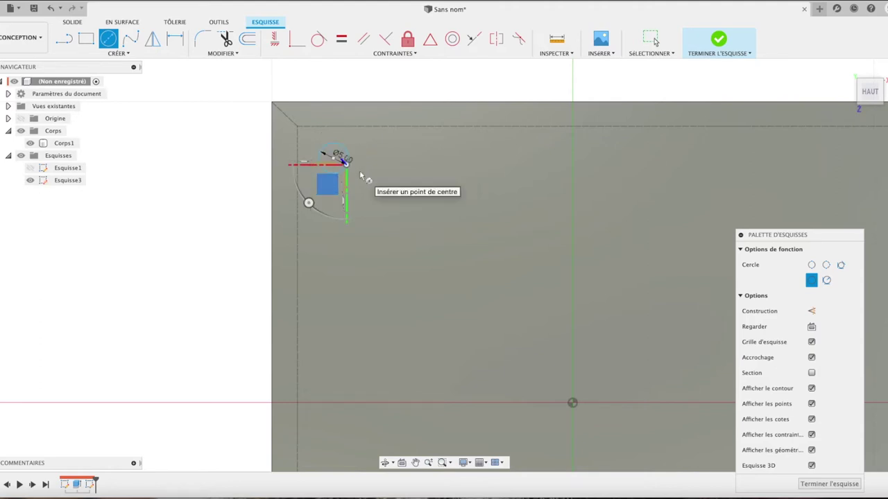
{"action": "scroll", "coordinate": [359, 170], "scroll_direction": "down", "scroll_amount": 3}
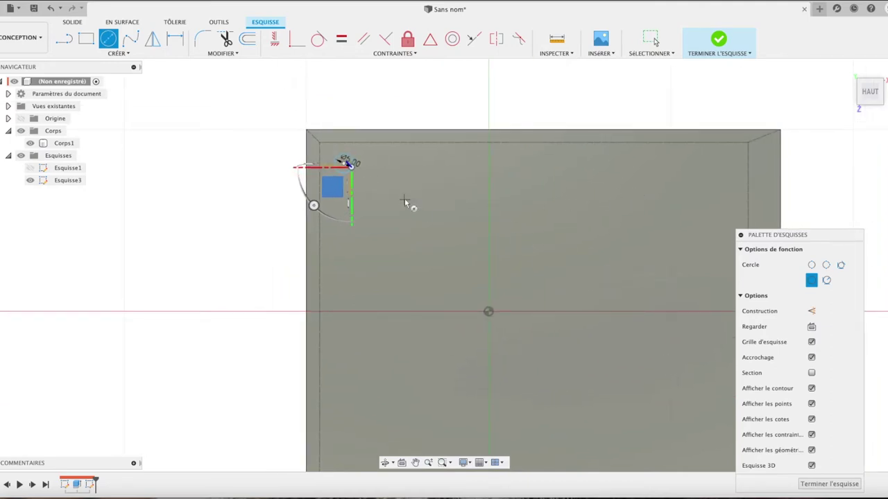
{"action": "key", "text": "Escape"}
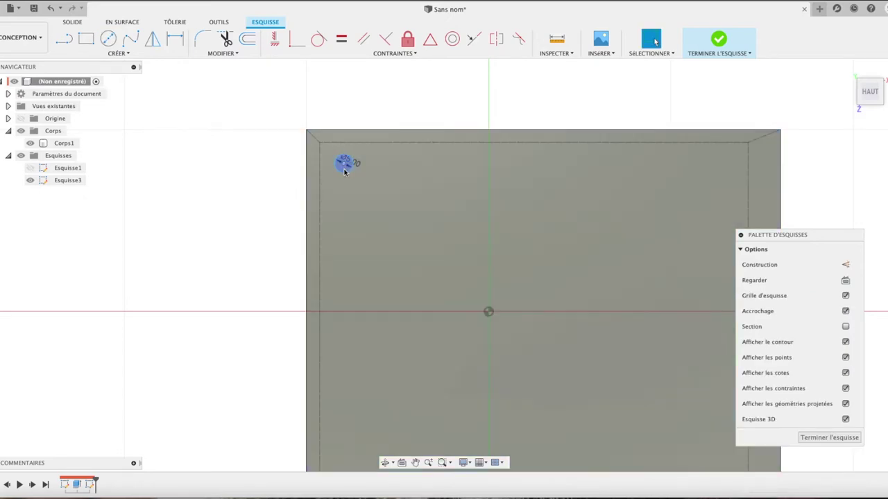
{"action": "left_click", "coordinate": [344, 168]}
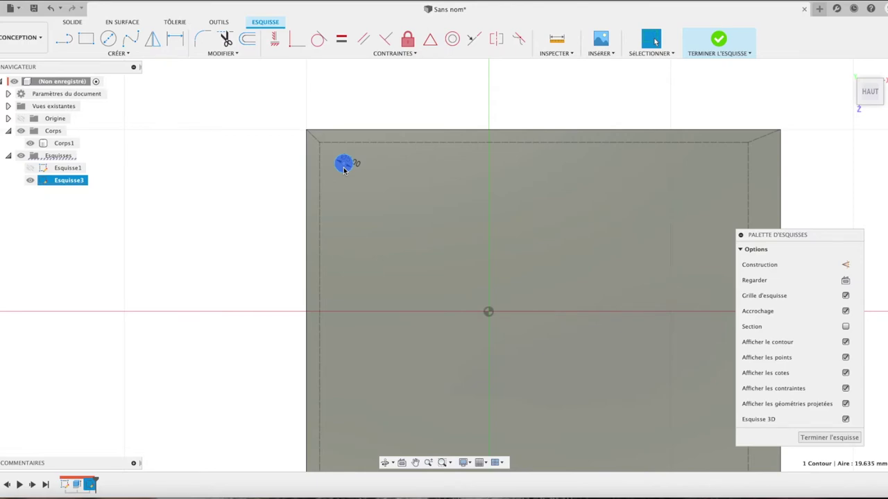
{"action": "key", "text": "e"}
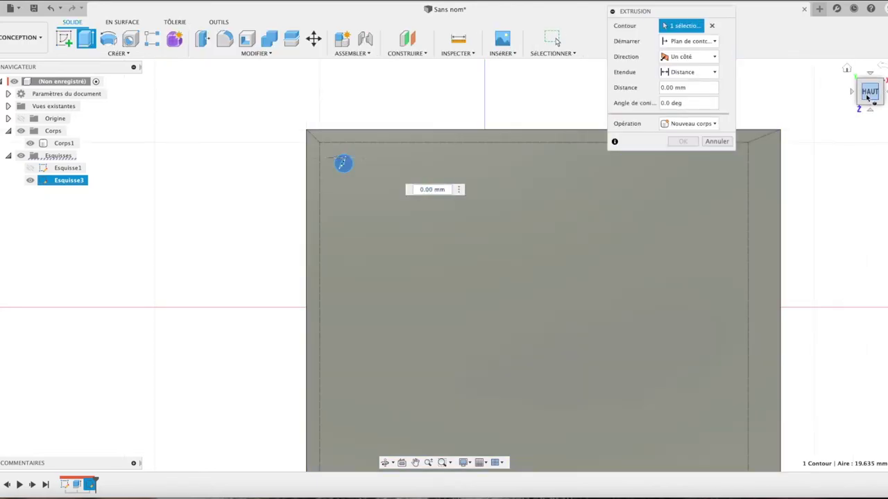
- Set the circle's extrusion direction to Symétrique and pull it out into a cylinder
{"action": "left_click", "coordinate": [867, 97]}
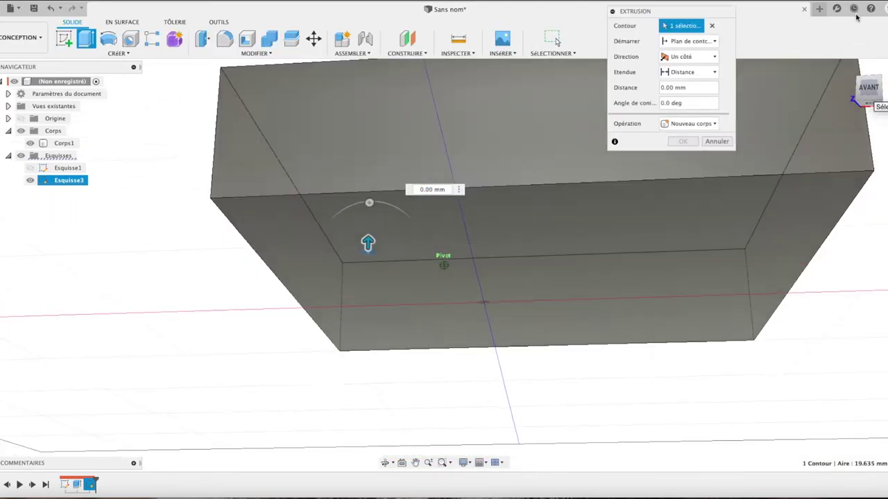
{"action": "middle_click_drag", "start_coordinate": [857, 17], "coordinate": [855, 50], "text": "shift"}
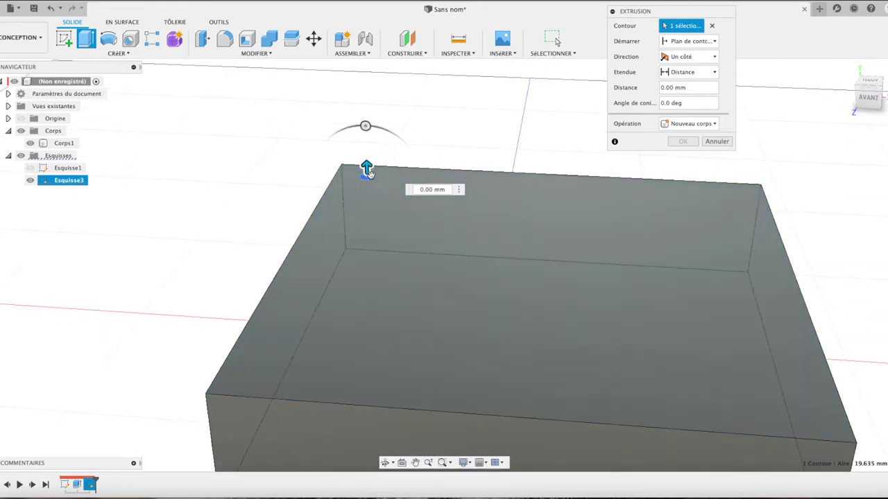
{"action": "left_click", "coordinate": [696, 59]}
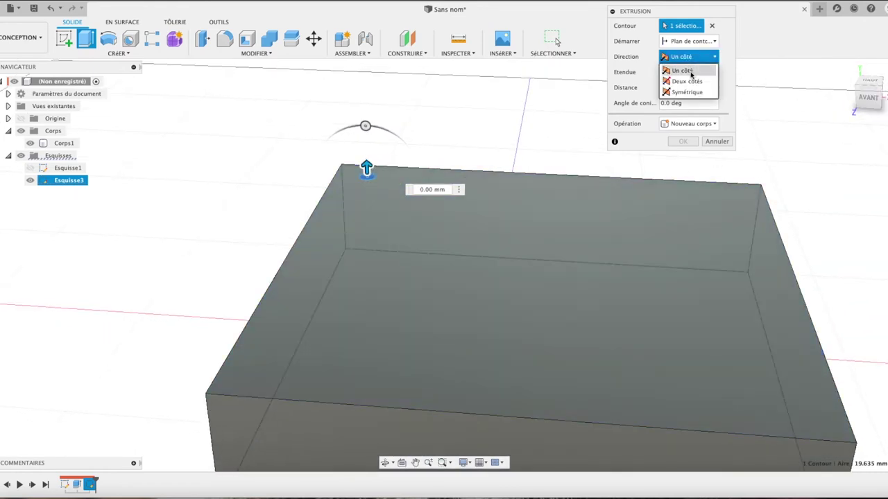
{"action": "left_click", "coordinate": [688, 96]}
{"action": "mouse_move", "coordinate": [366, 169]}
{"action": "left_mouse_down"}
{"action": "mouse_move", "coordinate": [356, 52]}
{"action": "mouse_move", "coordinate": [375, 141]}
{"action": "mouse_move", "coordinate": [357, 7]}
{"action": "left_mouse_up"}
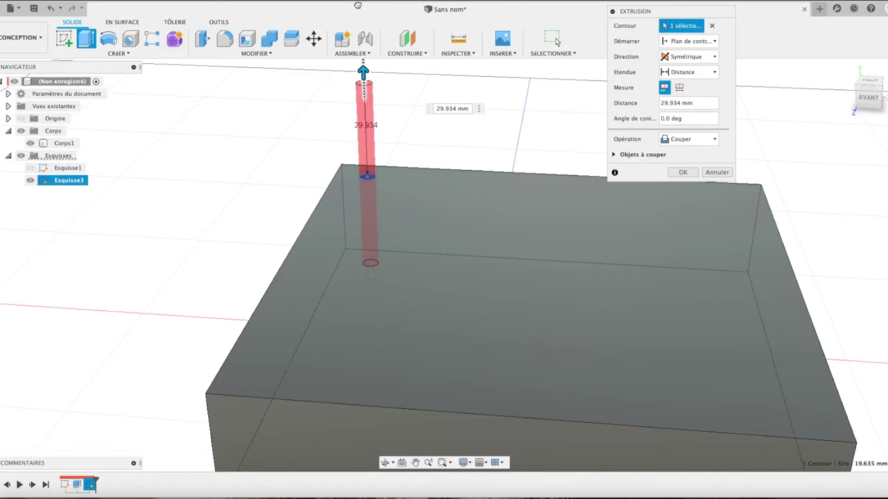
- Make the pin a Nouveau corps, lengthen it to about 39.568 mm, and confirm
{"action": "left_click", "coordinate": [700, 139]}
{"action": "left_click", "coordinate": [692, 186]}
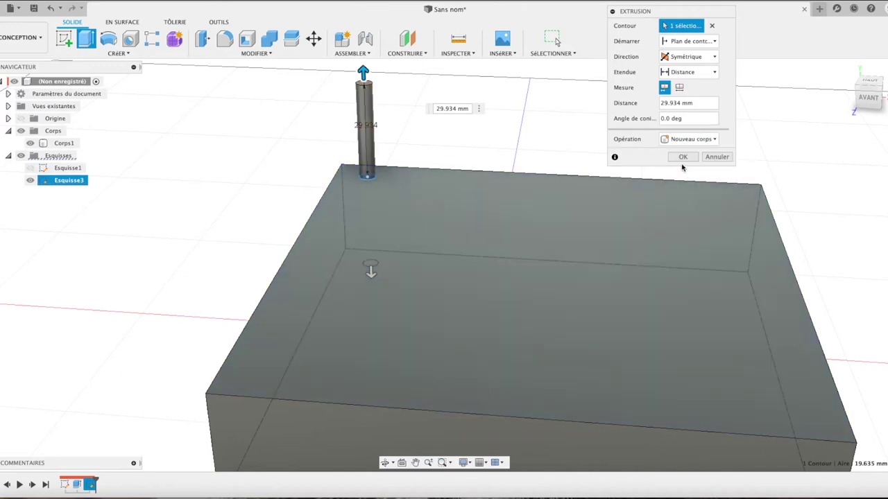
{"action": "left_click", "coordinate": [868, 98]}
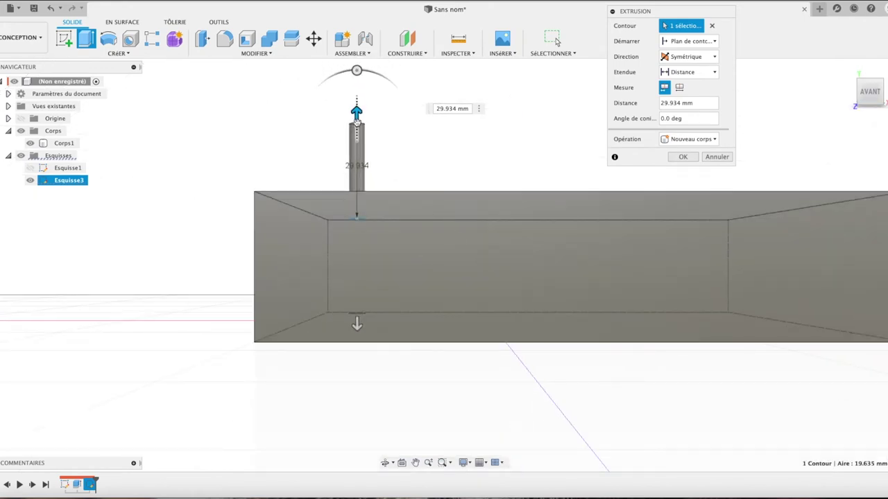
{"action": "mouse_move", "coordinate": [357, 113]}
{"action": "left_mouse_down"}
{"action": "mouse_move", "coordinate": [367, 73]}
{"action": "mouse_move", "coordinate": [357, 83]}
{"action": "left_mouse_up"}
{"action": "right_click", "coordinate": [684, 165]}
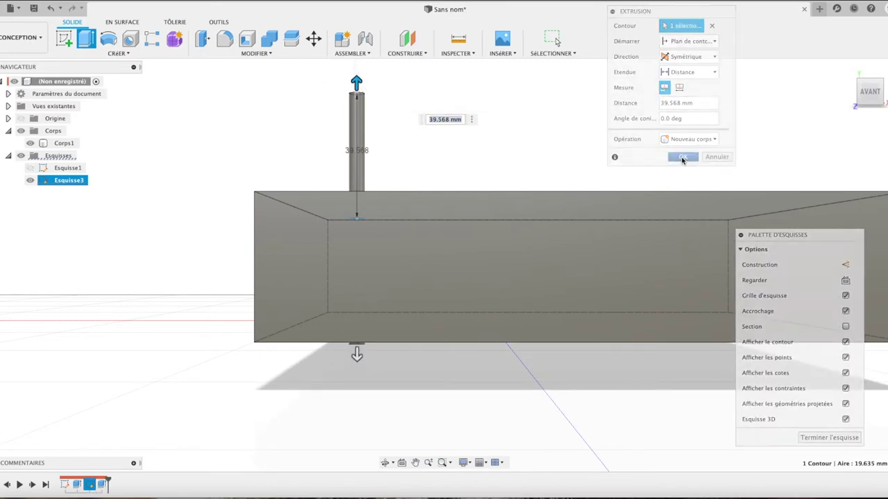
{"action": "left_click", "coordinate": [803, 163]}
{"action": "left_click", "coordinate": [845, 70]}
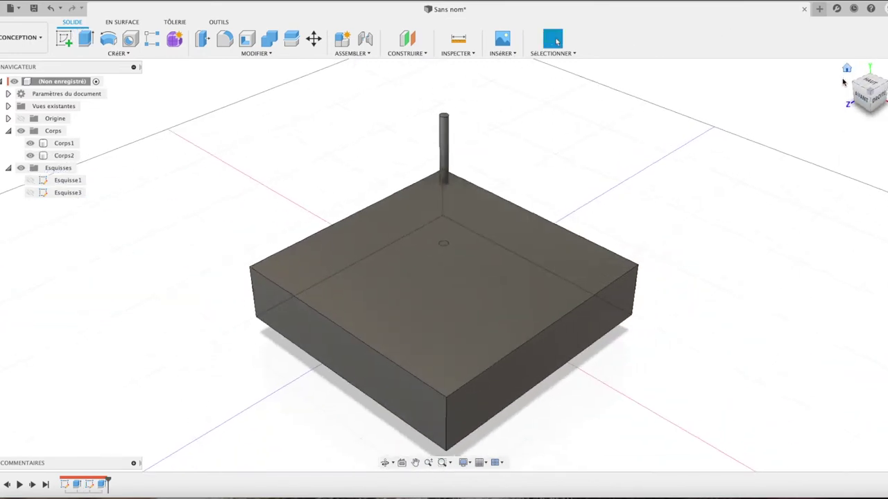
- Select pin body Corps2 and start a Réseau rectangulaire pattern
{"action": "left_click", "coordinate": [869, 82]}
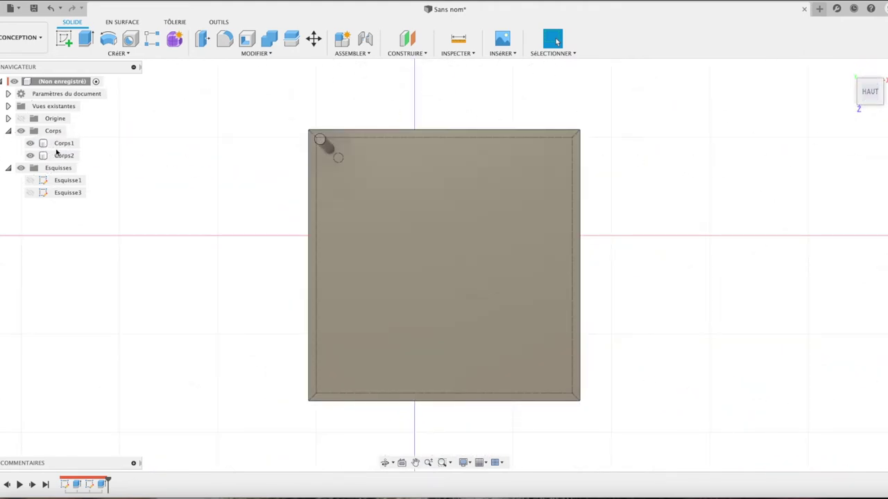
{"action": "left_click", "coordinate": [120, 155]}
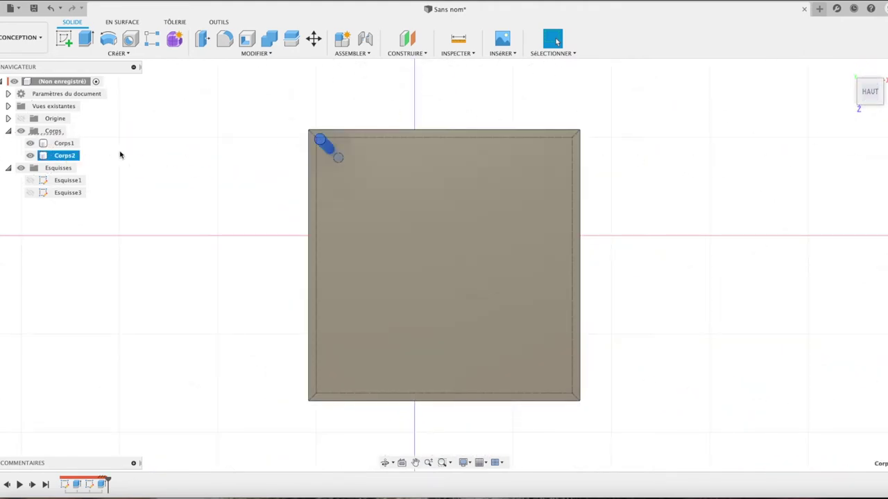
{"action": "left_click", "coordinate": [129, 56]}
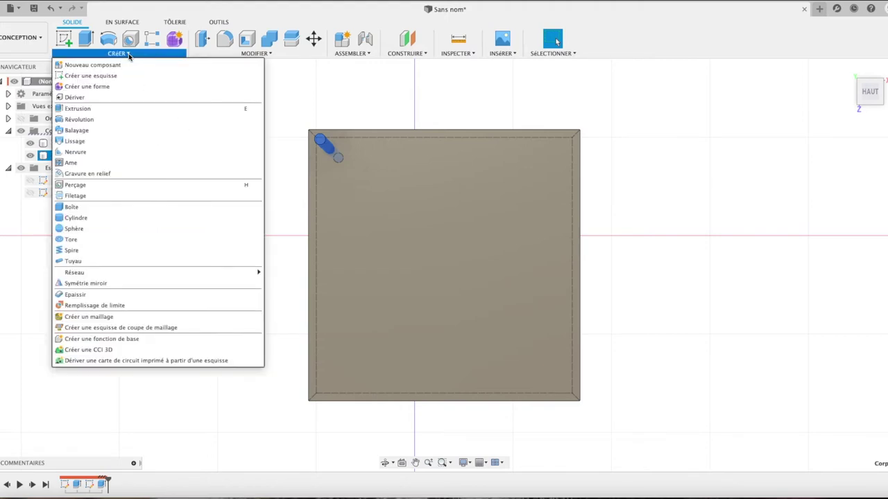
{"action": "mouse_move", "coordinate": [74, 272]}
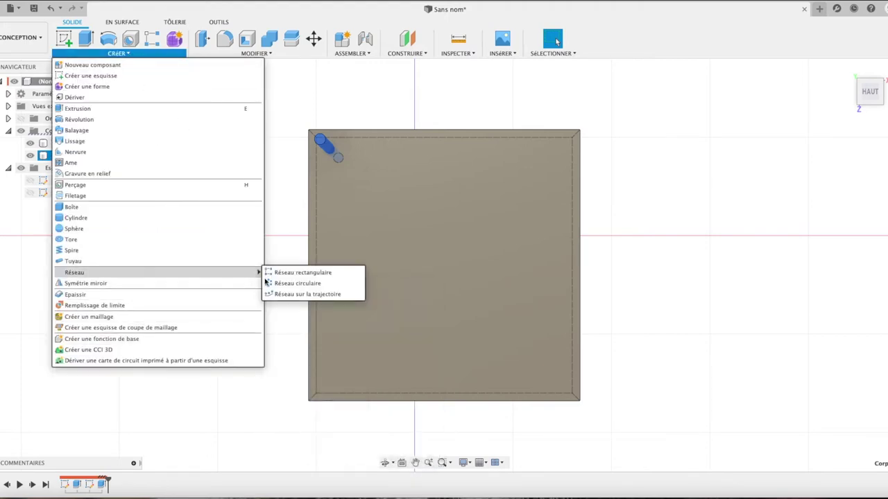
{"action": "left_click", "coordinate": [291, 274]}
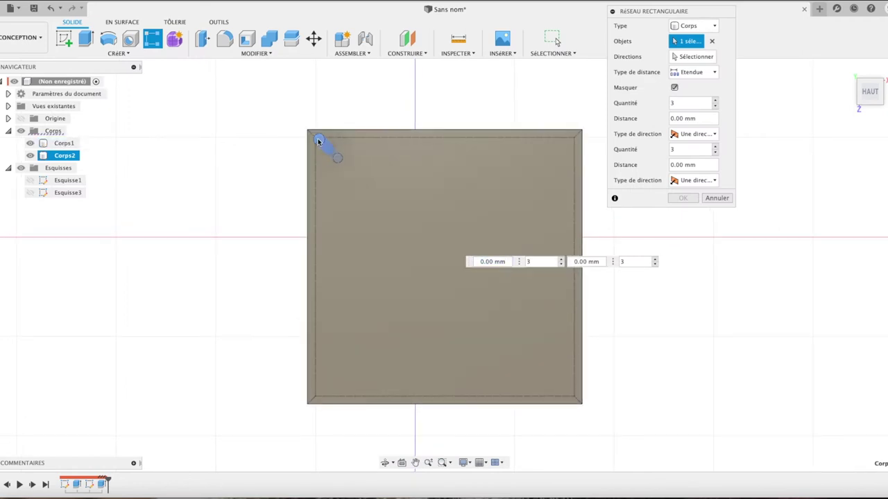
- Pattern the pin along the square's edges out to the right and bottom corners
{"action": "left_click", "coordinate": [673, 88]}
{"action": "left_click", "coordinate": [694, 56]}
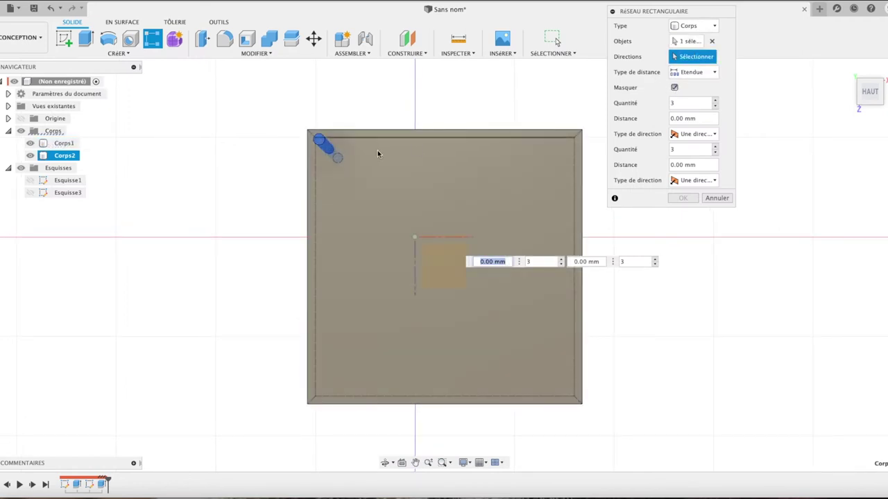
{"action": "left_click", "coordinate": [460, 241]}
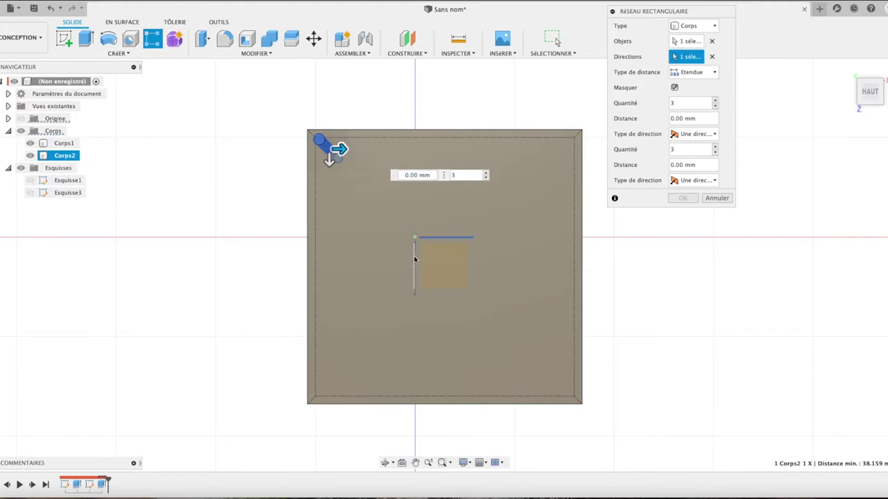
{"action": "left_click_drag", "start_coordinate": [424, 150], "coordinate": [575, 157]}
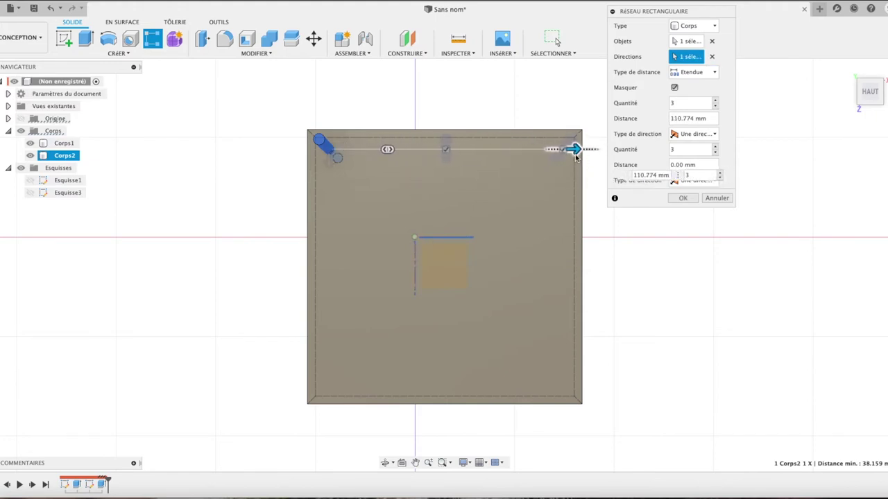
{"action": "left_click_drag", "start_coordinate": [330, 160], "coordinate": [331, 397]}
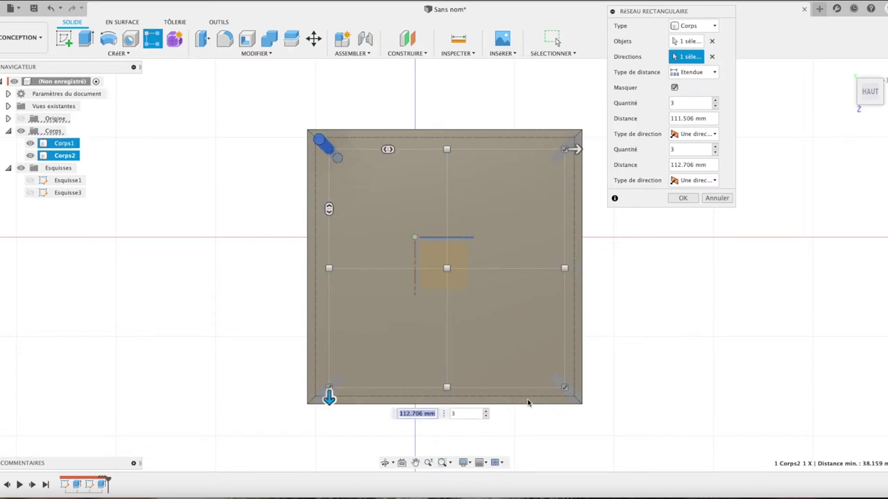
{"action": "left_click_drag", "start_coordinate": [579, 150], "coordinate": [579, 152]}
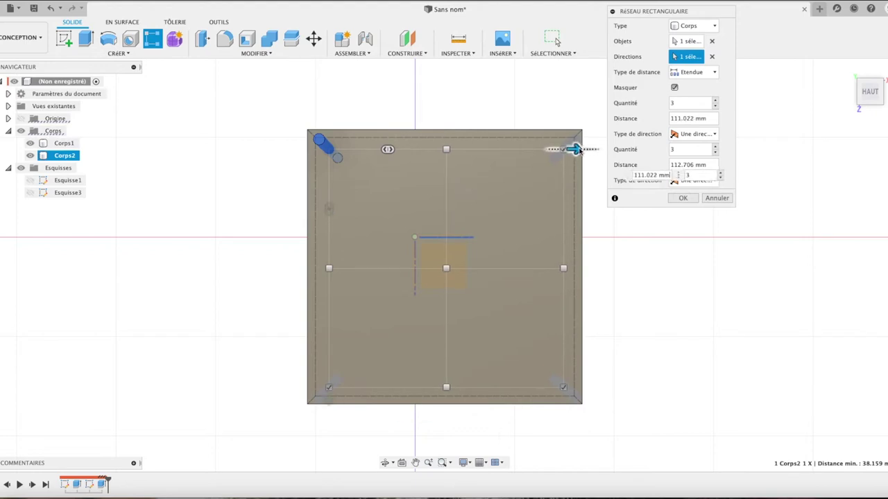
{"action": "left_click", "coordinate": [682, 200]}
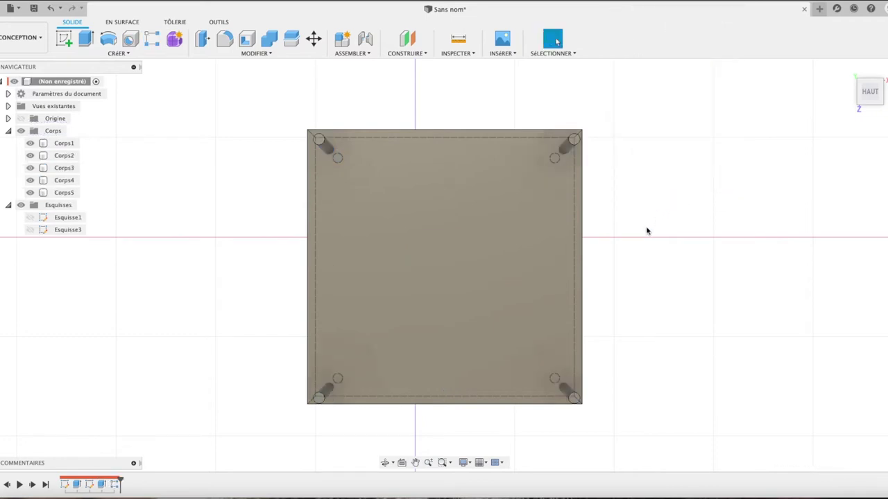
{"action": "mouse_move", "coordinate": [869, 91]}
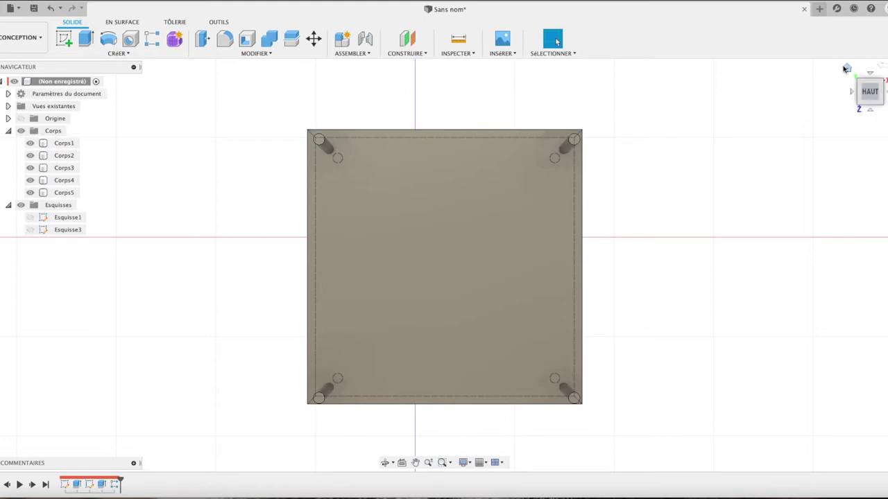
{"action": "left_click", "coordinate": [845, 69]}
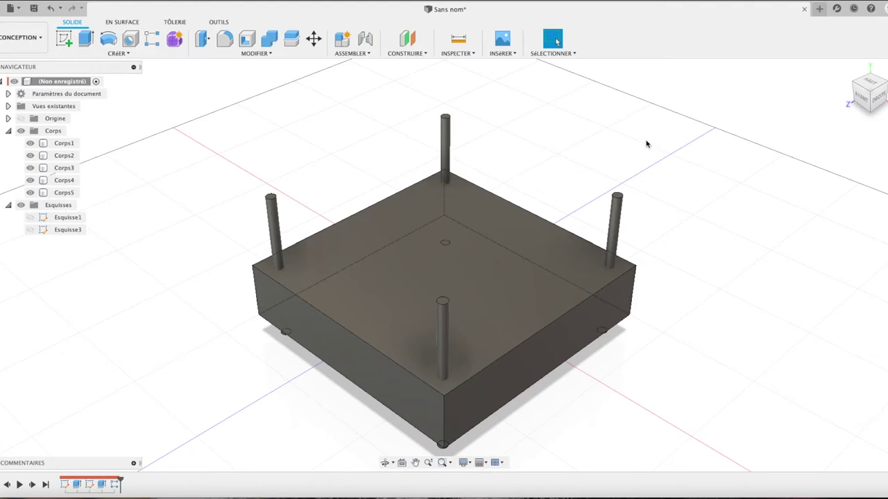
- Hide the pin bodies and orbit the box so its underside faces the viewer
{"action": "left_click", "coordinate": [30, 155]}
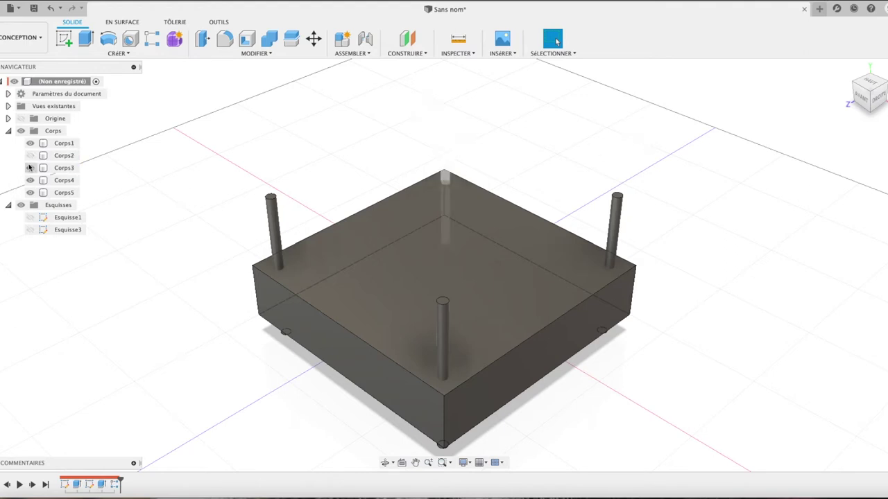
{"action": "left_click", "coordinate": [30, 168]}
{"action": "left_click", "coordinate": [29, 180]}
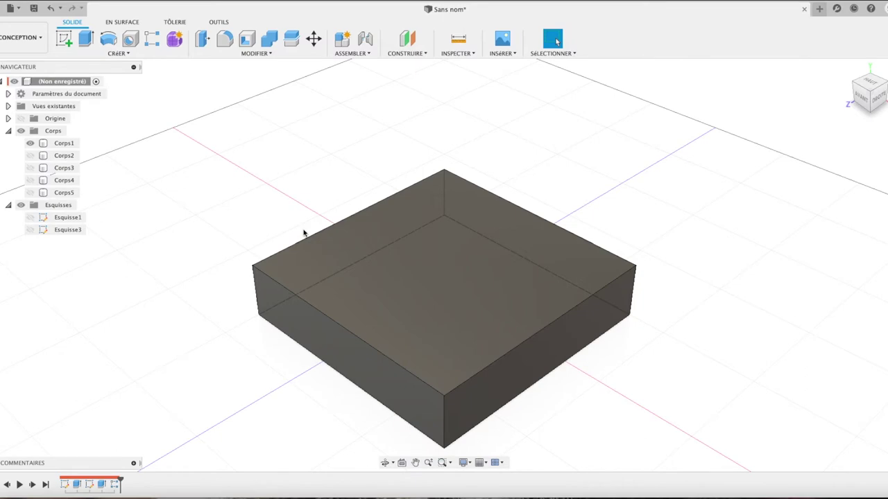
{"action": "mouse_move", "coordinate": [868, 90]}
{"action": "left_click_drag", "start_coordinate": [870, 93], "coordinate": [775, 48]}
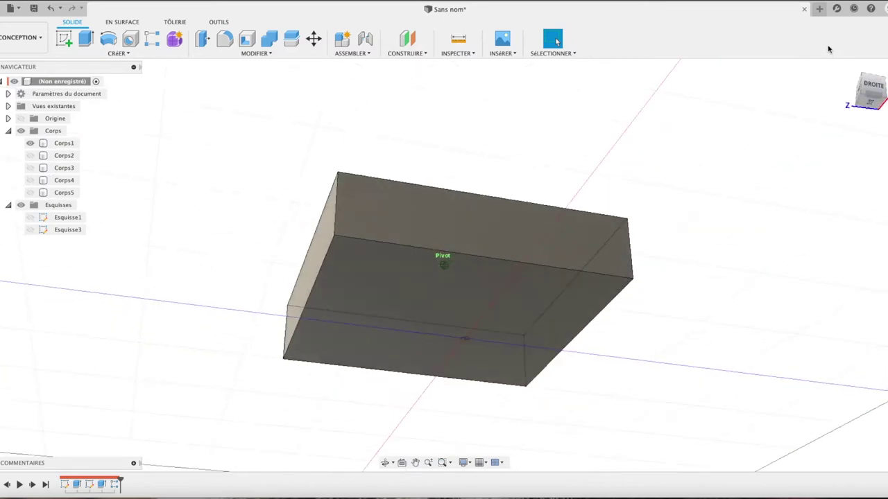
- Shell the box open at its bottom face with 2 mm walls, direction Extérieur
{"action": "left_click", "coordinate": [549, 287]}
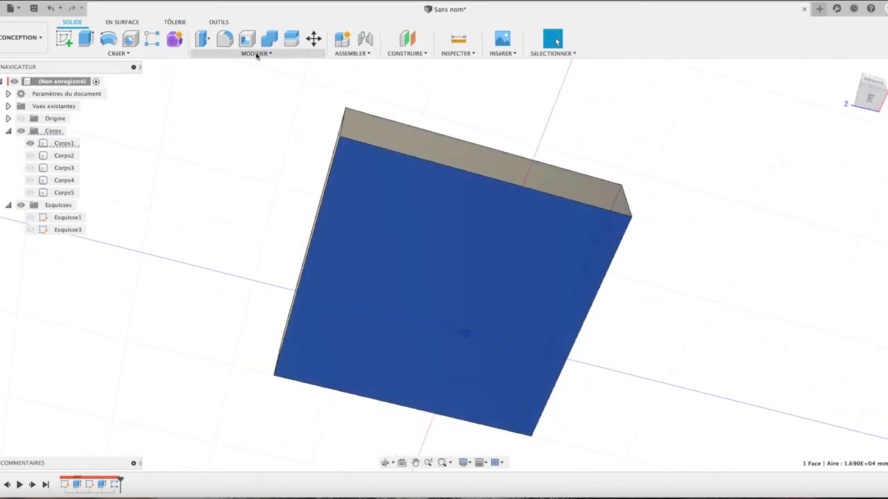
{"action": "left_click", "coordinate": [247, 38]}
{"action": "left_click", "coordinate": [453, 167]}
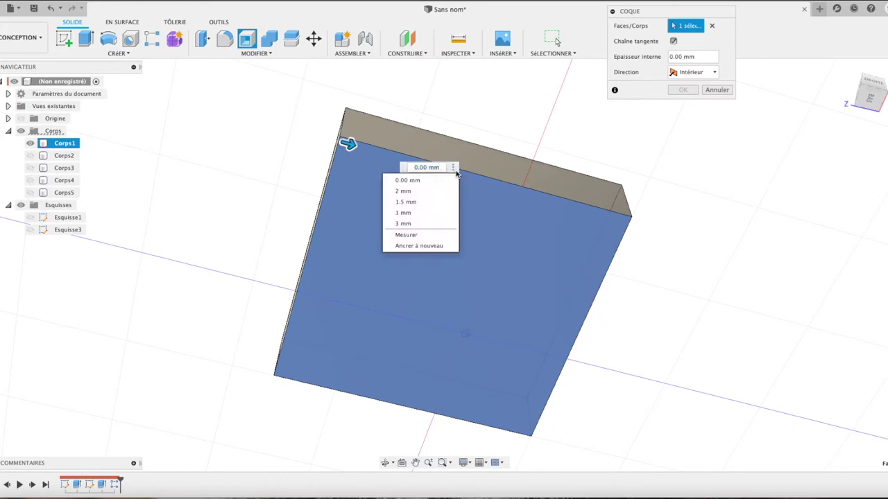
{"action": "left_click", "coordinate": [410, 191]}
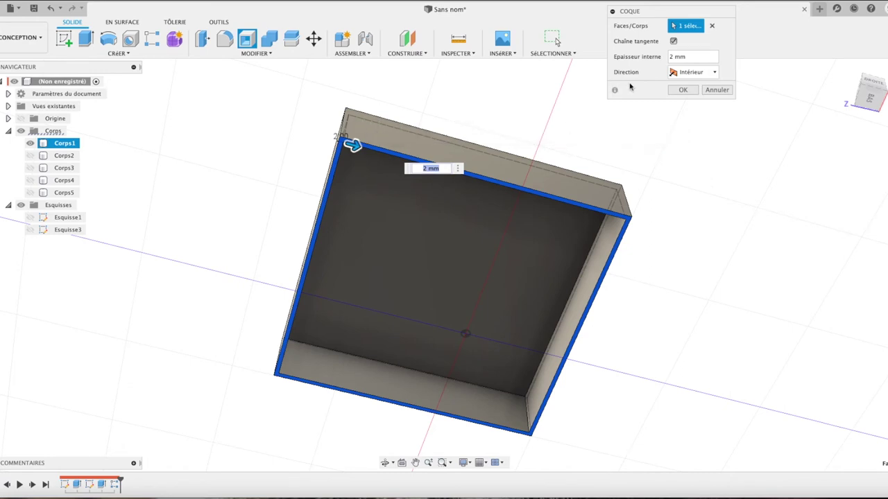
{"action": "left_click", "coordinate": [713, 72]}
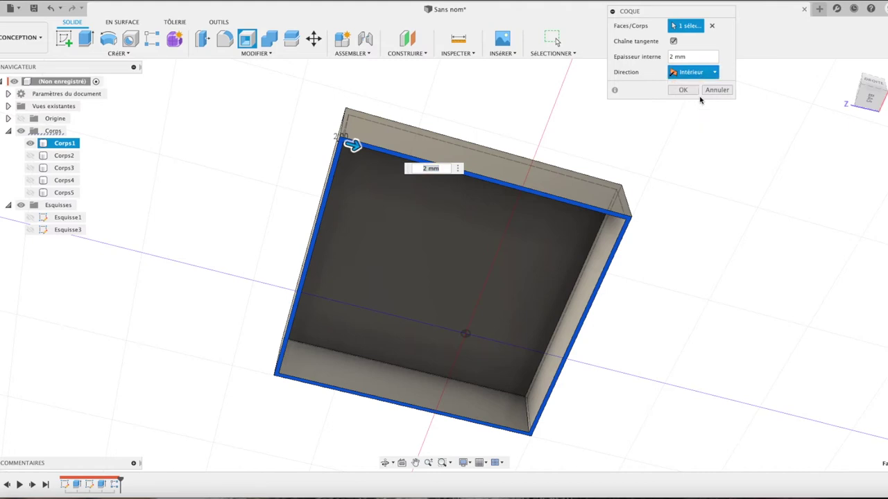
{"action": "left_click", "coordinate": [694, 97]}
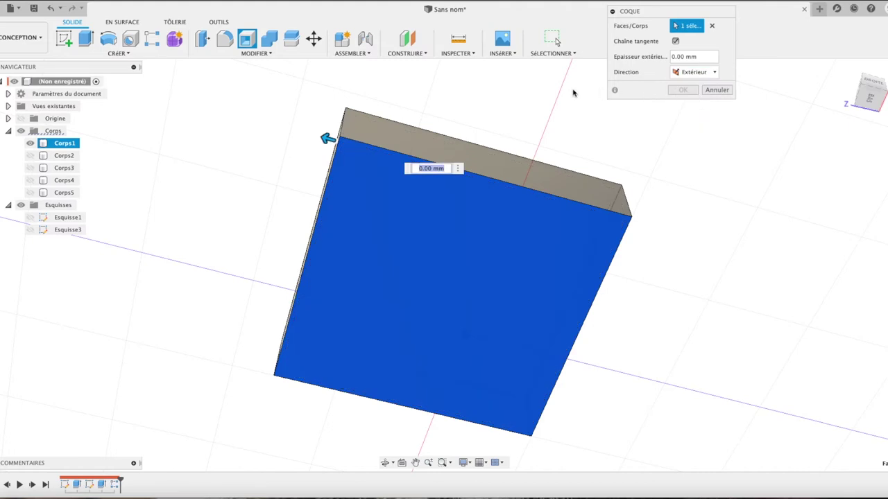
{"action": "left_click", "coordinate": [723, 57]}
{"action": "left_click", "coordinate": [689, 72]}
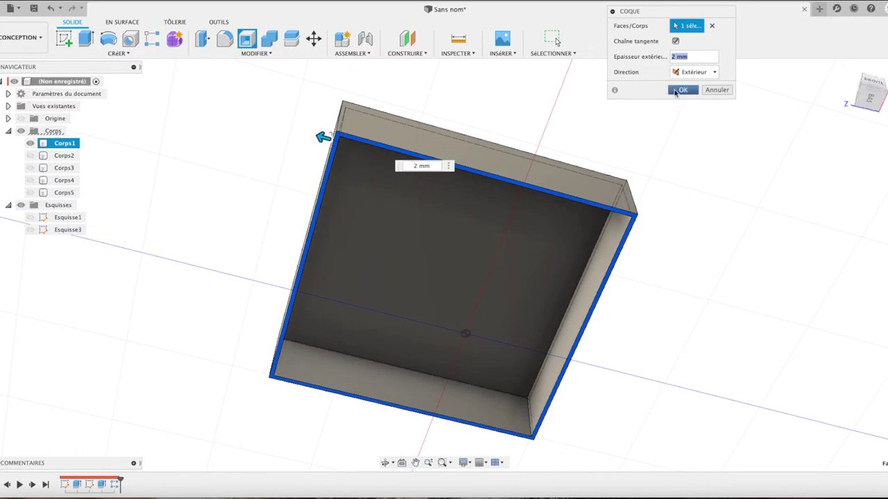
{"action": "left_click", "coordinate": [676, 91]}
{"action": "left_click", "coordinate": [847, 70]}
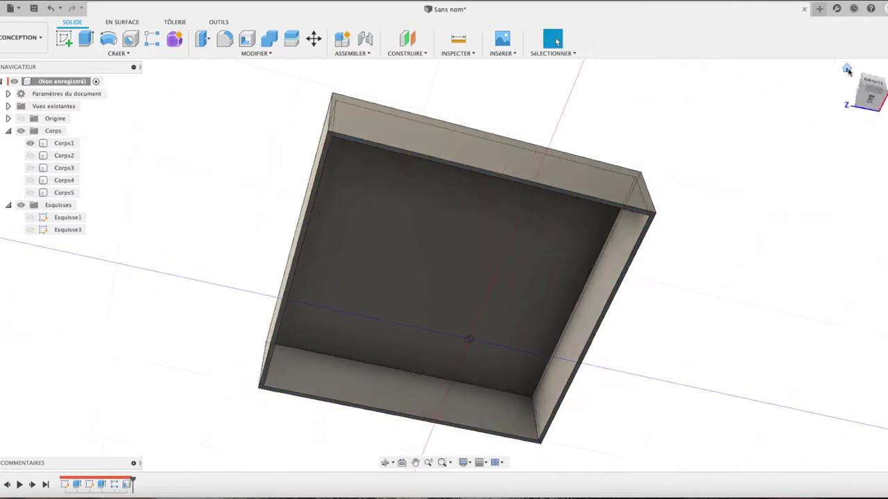
- Show the four hidden corner pin bodies, Corps2 through Corps5
{"action": "left_click", "coordinate": [45, 168]}
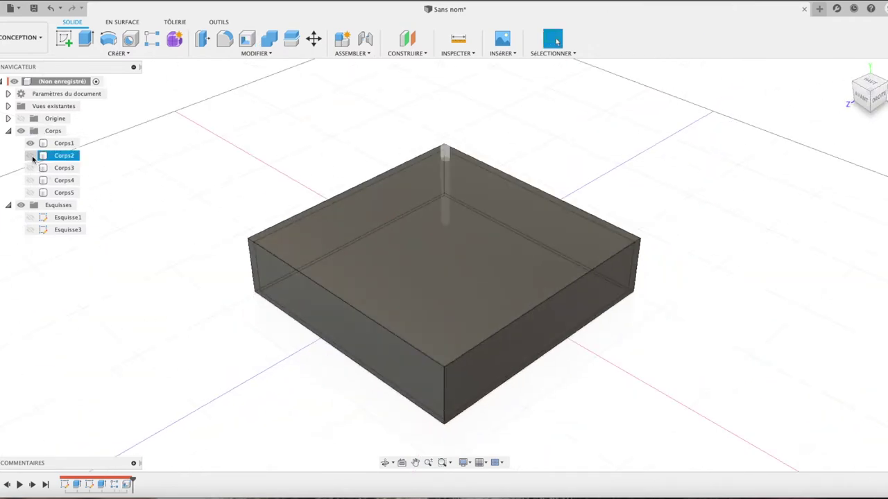
{"action": "left_click", "coordinate": [30, 168]}
{"action": "left_click", "coordinate": [31, 180]}
{"action": "left_click", "coordinate": [31, 193]}
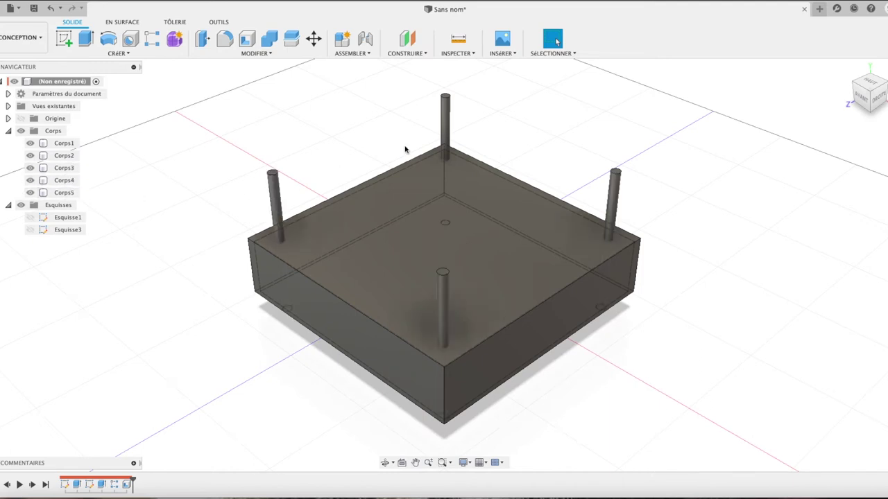
- Combine-cut the four pins from Corps1, leaving a hole in each top corner
{"action": "left_click", "coordinate": [270, 38]}
{"action": "left_click", "coordinate": [366, 206]}
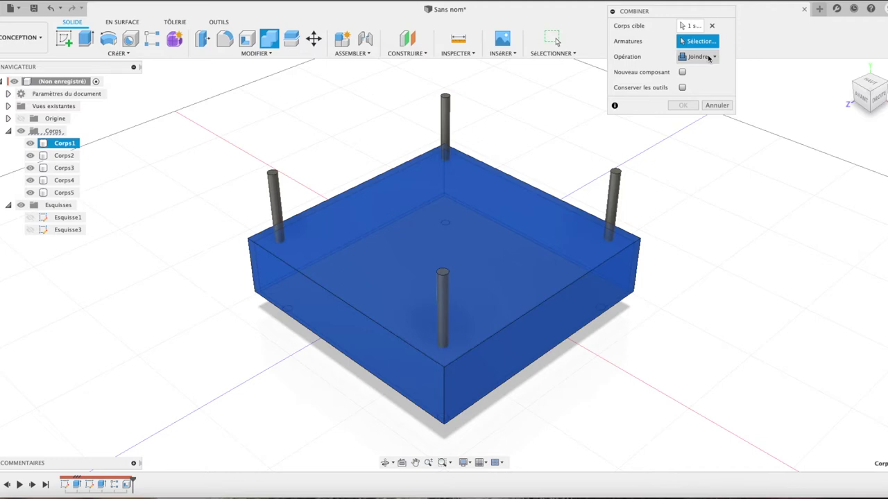
{"action": "left_click", "coordinate": [697, 56]}
{"action": "left_click", "coordinate": [699, 84]}
{"action": "left_click", "coordinate": [64, 156]}
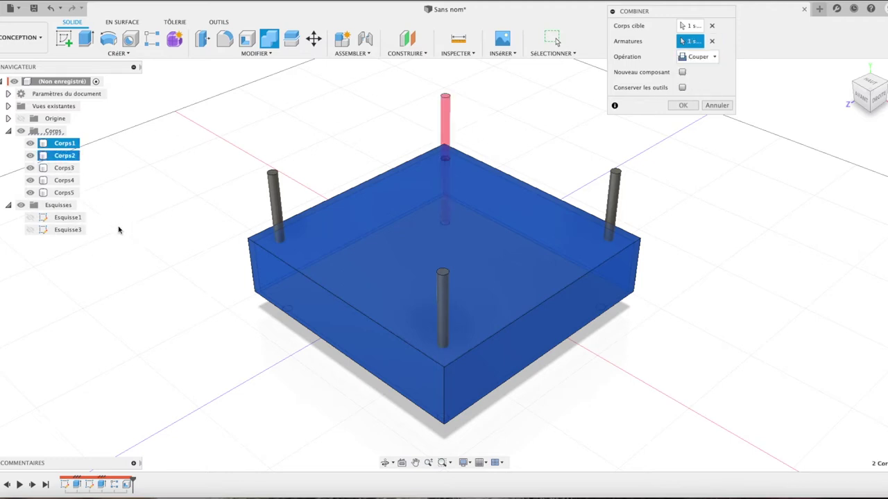
{"action": "left_click", "coordinate": [66, 194], "text": "shift"}
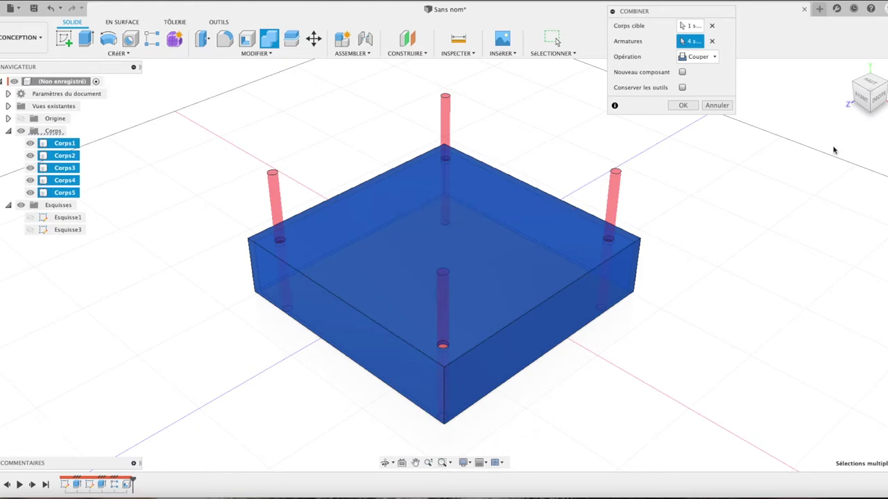
{"action": "left_click", "coordinate": [682, 105]}
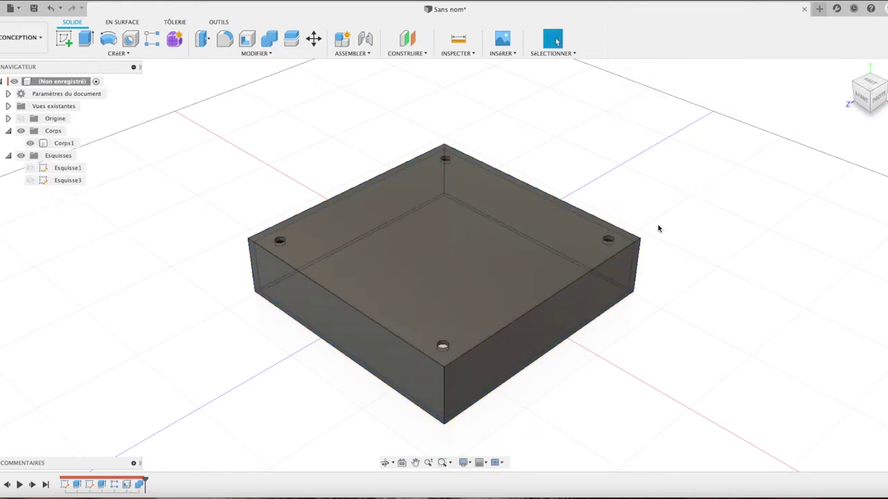
{"action": "left_click", "coordinate": [871, 83]}
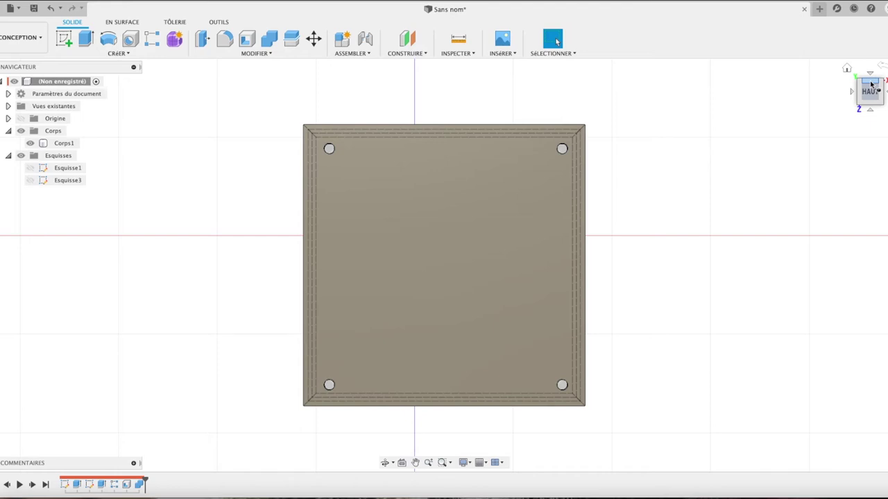
- Start sketch Esquisse4 on the box's top face, abandoning an unfinished centred circle
{"action": "left_click", "coordinate": [63, 38]}
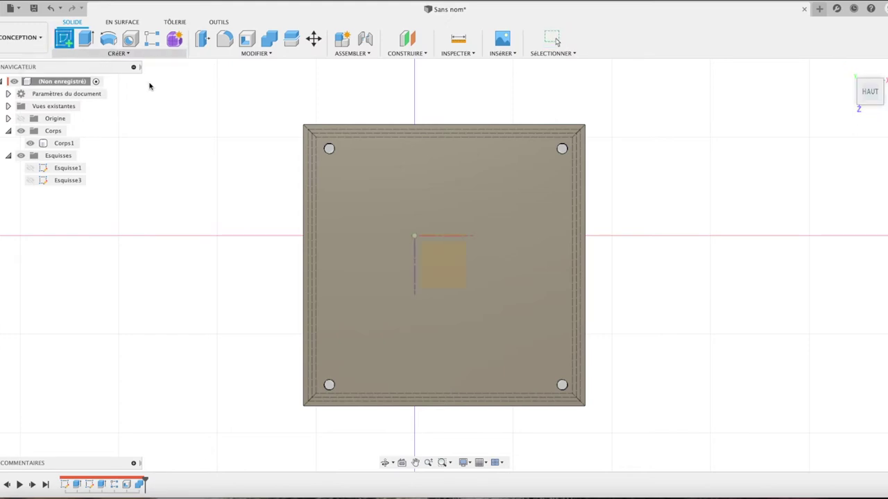
{"action": "left_click", "coordinate": [452, 262]}
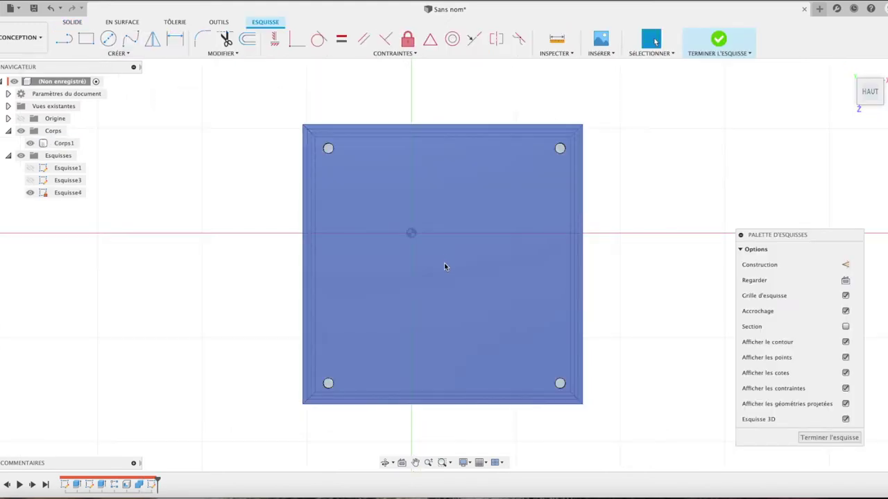
{"action": "left_click", "coordinate": [108, 39]}
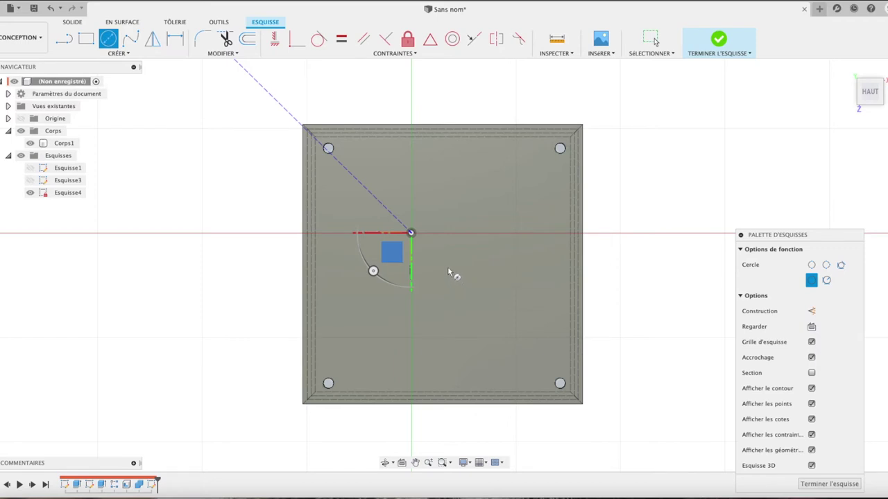
{"action": "left_click", "coordinate": [452, 273]}
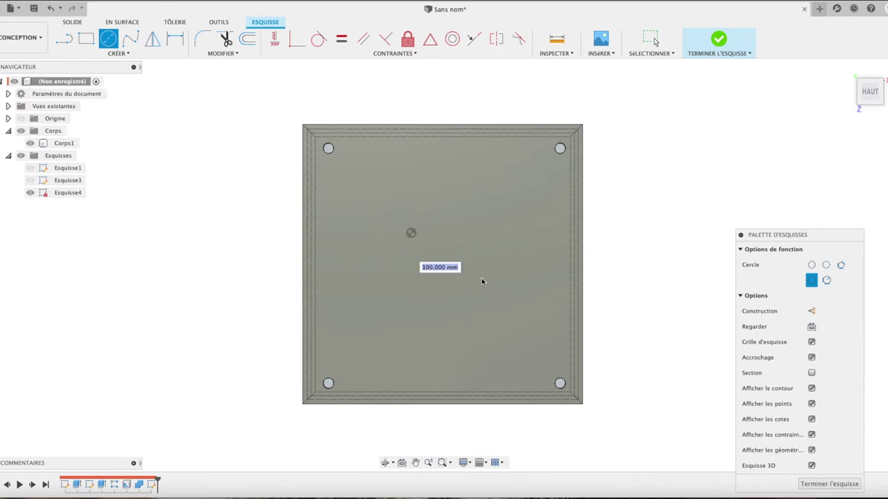
{"action": "key", "text": "Escape"}
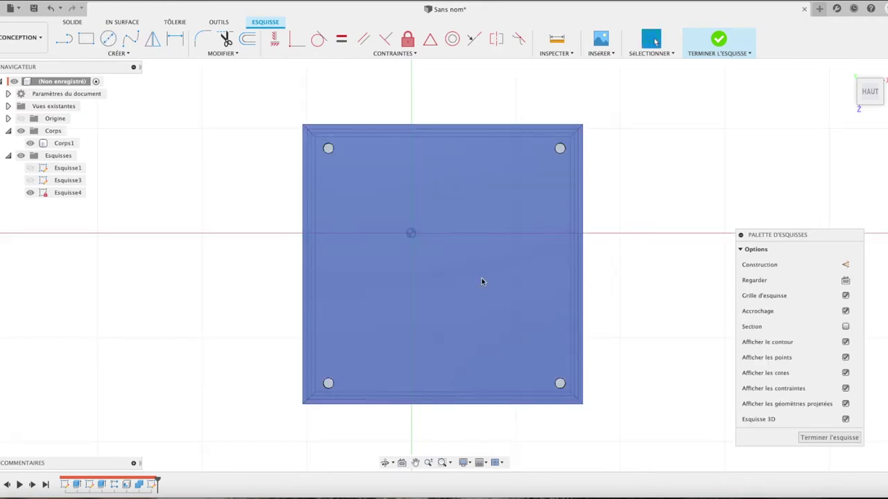
{"action": "left_click", "coordinate": [119, 53]}
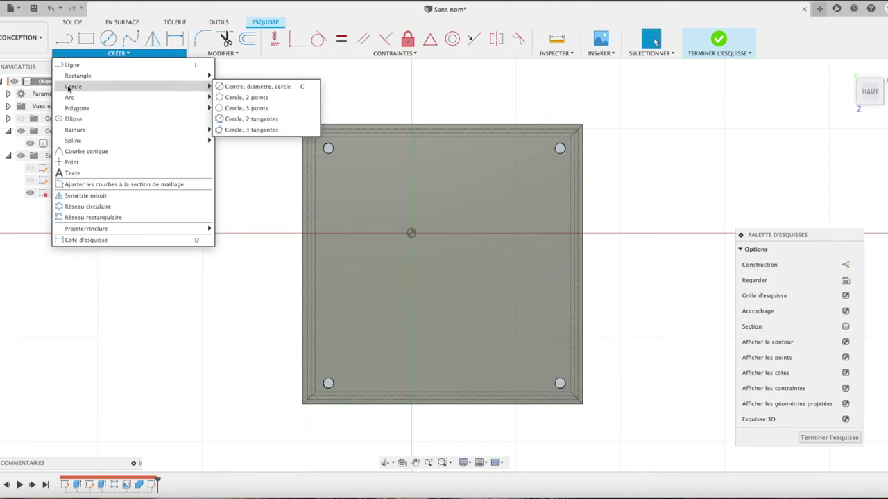
{"action": "mouse_move", "coordinate": [73, 86]}
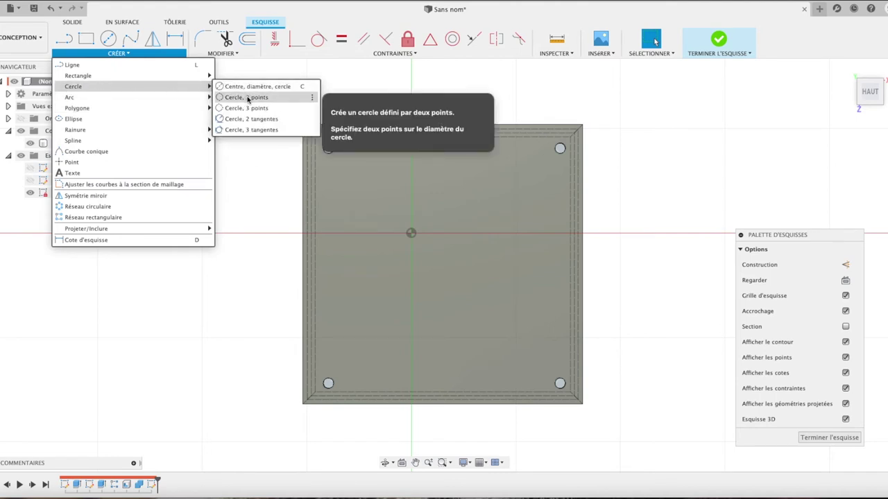
- Draw a 2-point circle of 115 mm diameter starting at the box's left inner edge
{"action": "left_click", "coordinate": [248, 98]}
{"action": "left_click", "coordinate": [410, 233]}
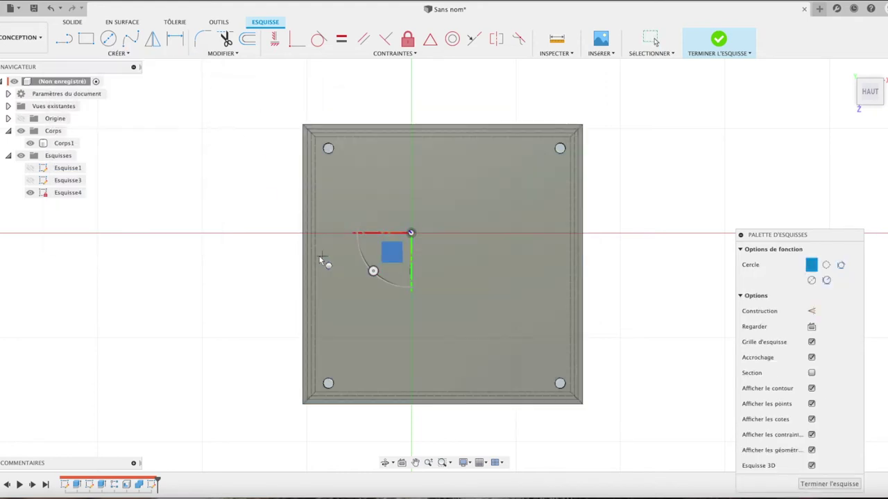
{"action": "left_click", "coordinate": [315, 257]}
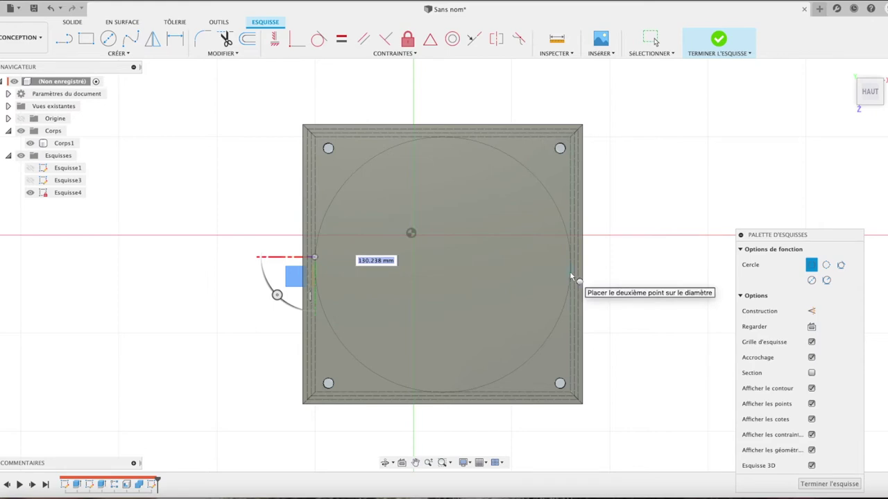
{"action": "type", "text": "115"}
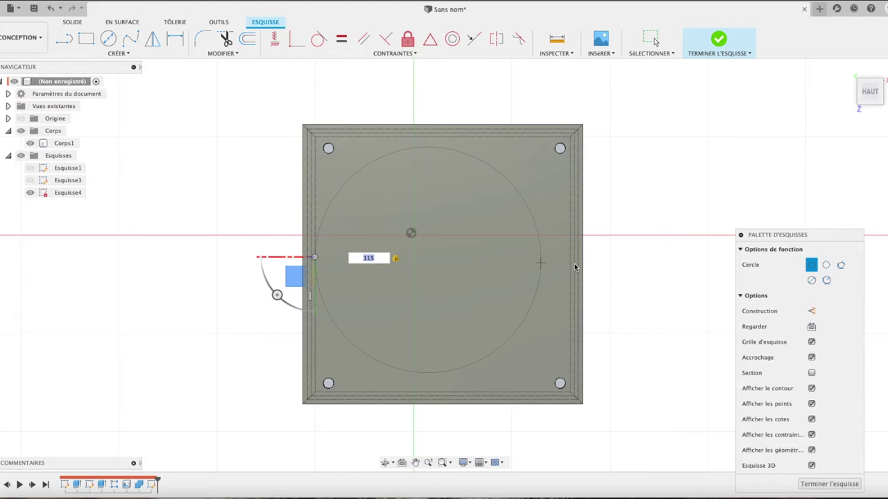
{"action": "key", "text": "Return"}
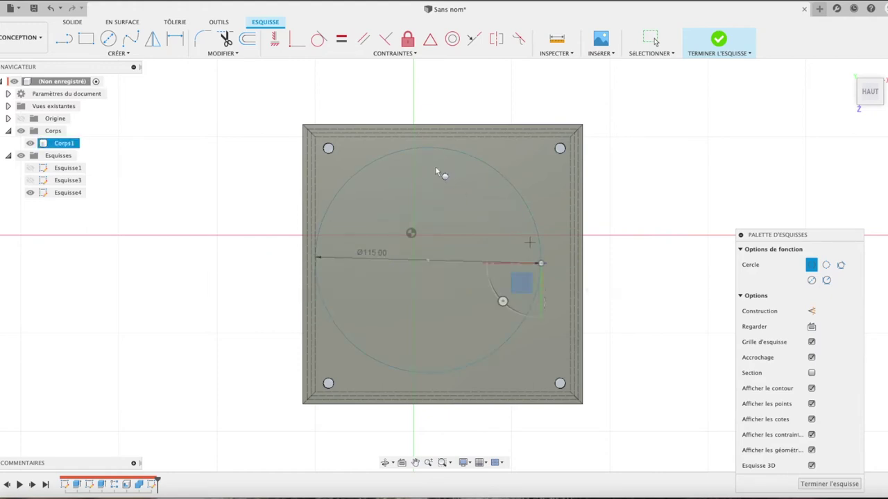
{"action": "key", "text": "Escape"}
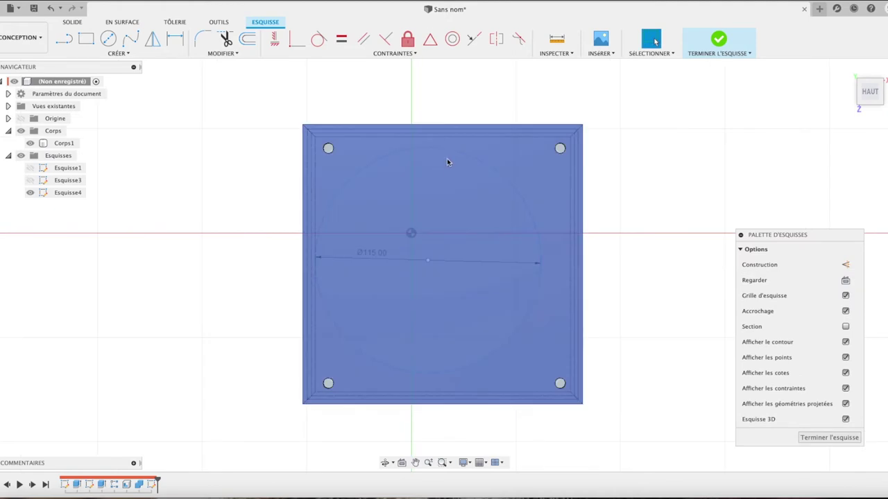
{"action": "left_click", "coordinate": [432, 150]}
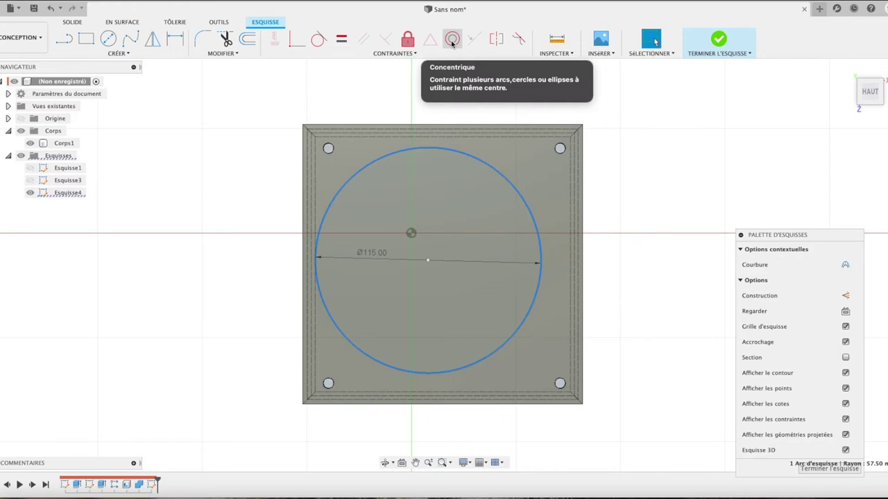
- Move the Ø115 circle along X and Y until it sits centred in the box outline
{"action": "mouse_move", "coordinate": [452, 39]}
{"action": "left_click", "coordinate": [451, 39]}
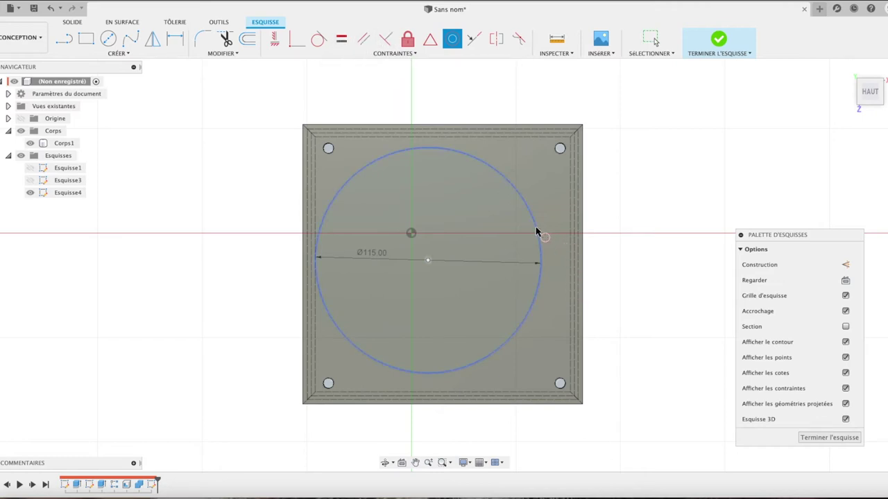
{"action": "key", "text": "Escape"}
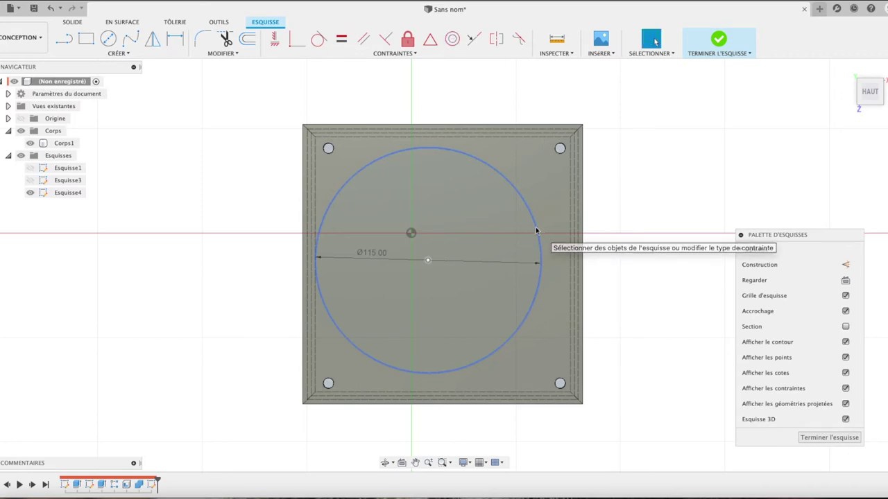
{"action": "left_click", "coordinate": [536, 231]}
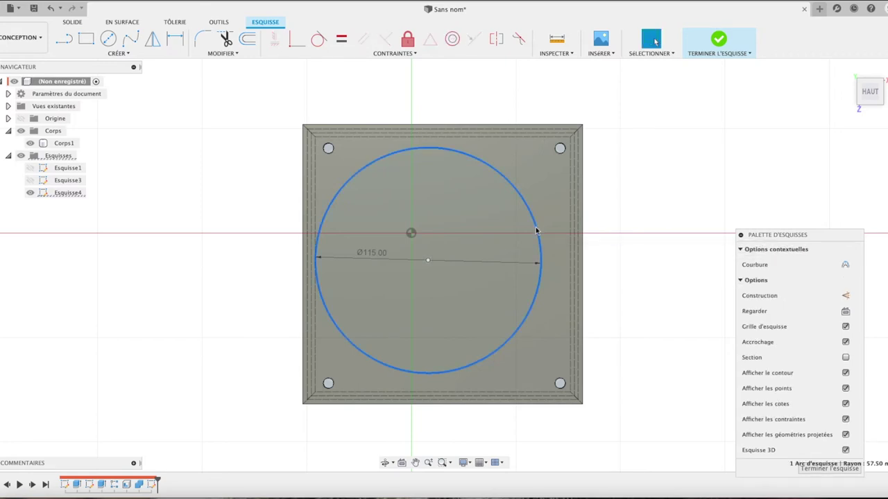
{"action": "key", "text": "m"}
{"action": "left_click_drag", "start_coordinate": [397, 261], "coordinate": [417, 266]}
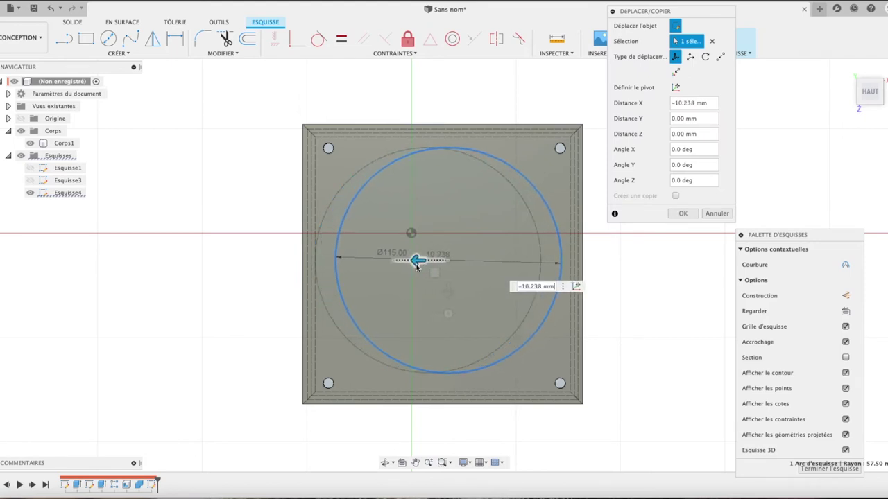
{"action": "left_click_drag", "start_coordinate": [417, 267], "coordinate": [413, 262]}
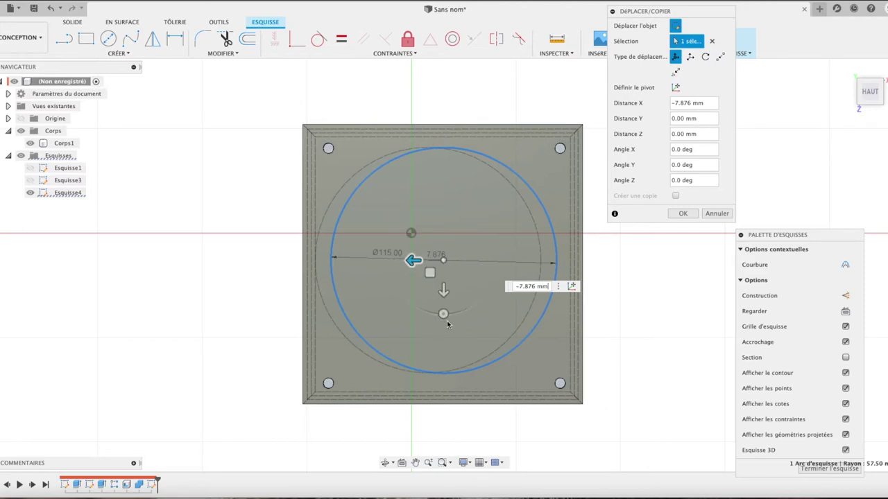
{"action": "left_click_drag", "start_coordinate": [445, 294], "coordinate": [445, 300]}
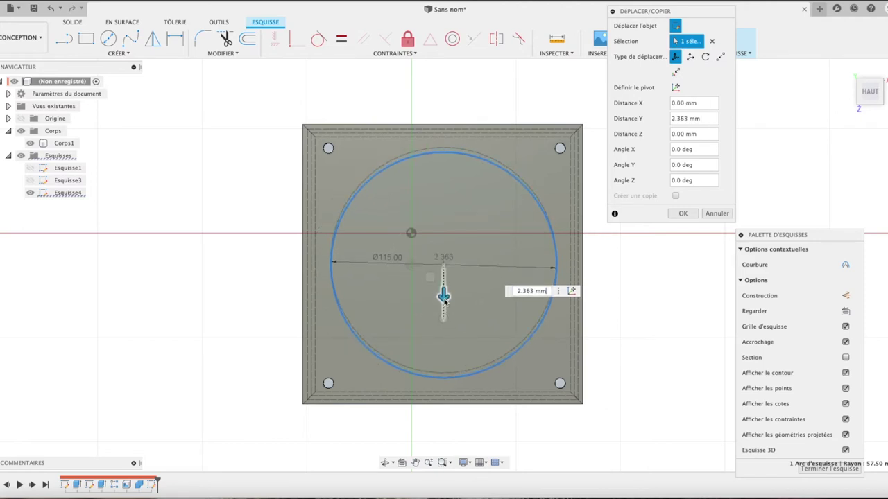
{"action": "left_click", "coordinate": [683, 213]}
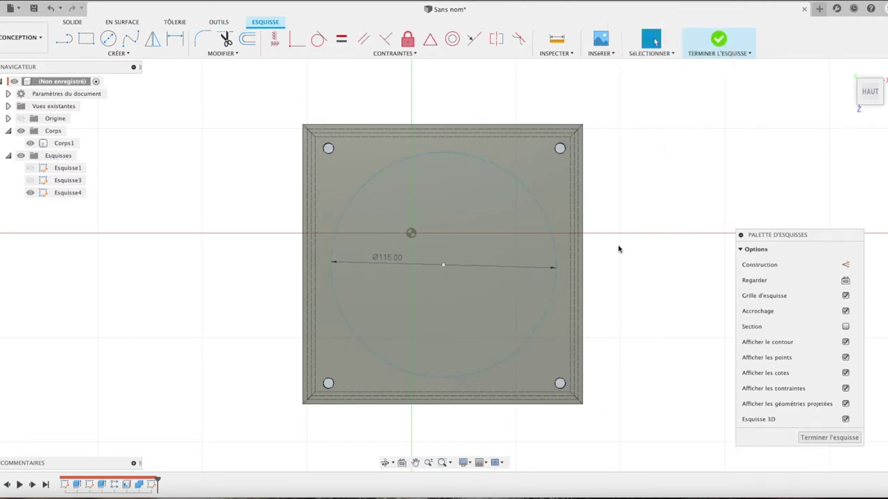
{"action": "mouse_move", "coordinate": [870, 91]}
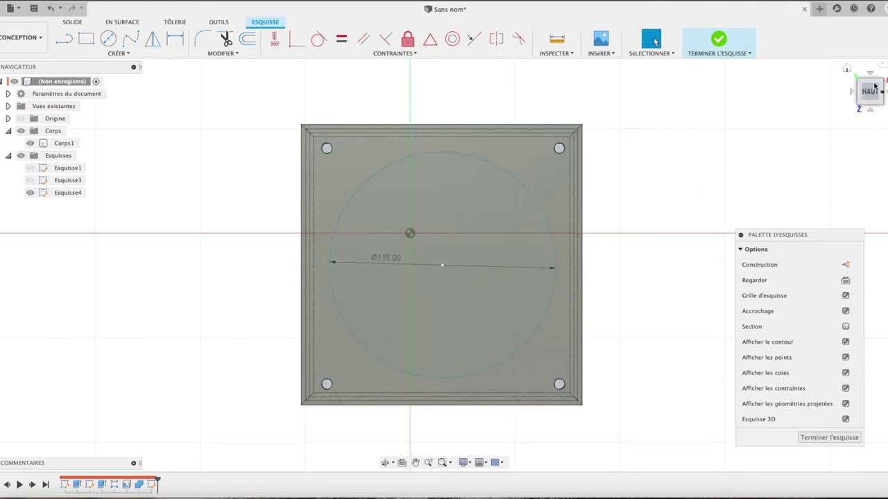
- Extrude-cut the Ø115 circle profile upward through the box's top face
{"action": "left_click", "coordinate": [847, 69]}
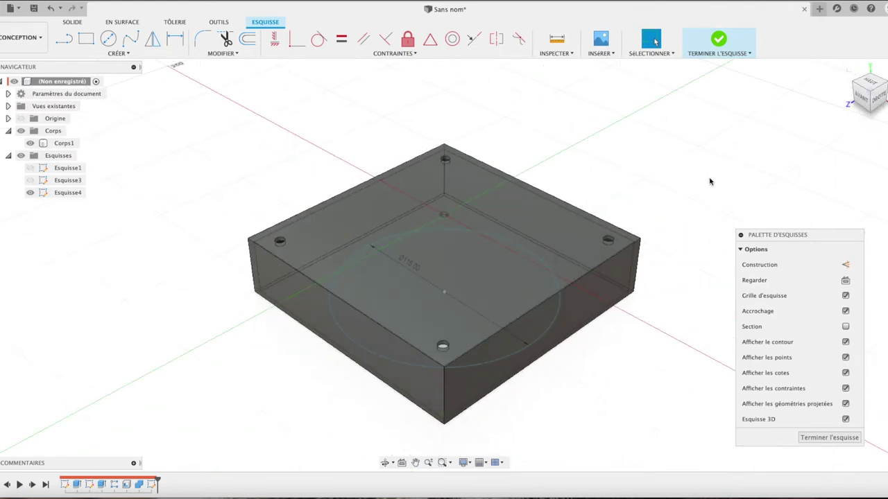
{"action": "left_click", "coordinate": [446, 340]}
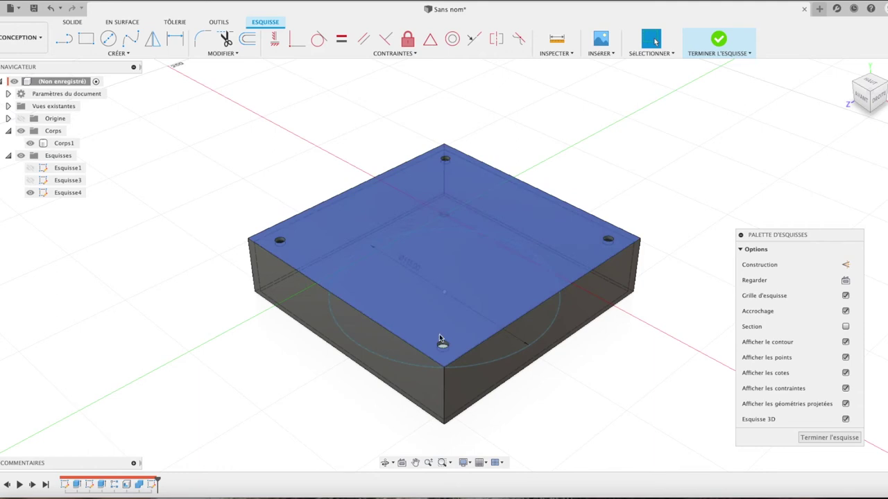
{"action": "left_click", "coordinate": [30, 143]}
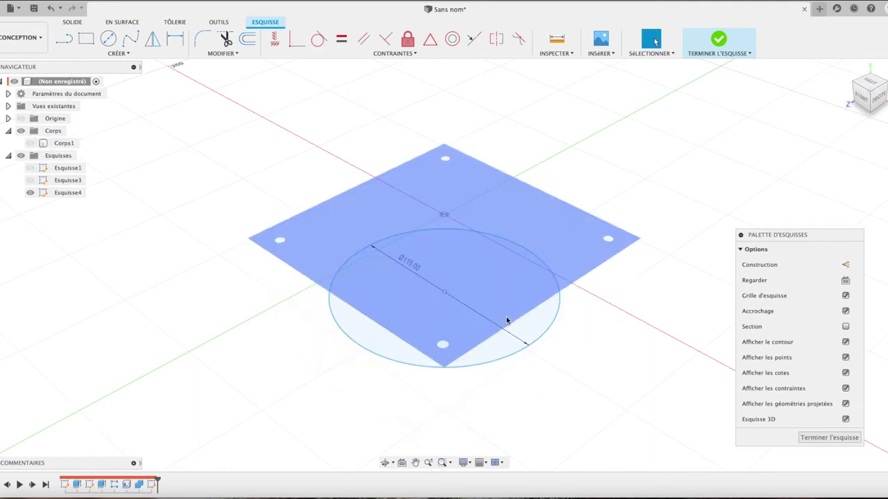
{"action": "left_click", "coordinate": [527, 341]}
{"action": "left_click", "coordinate": [527, 335]}
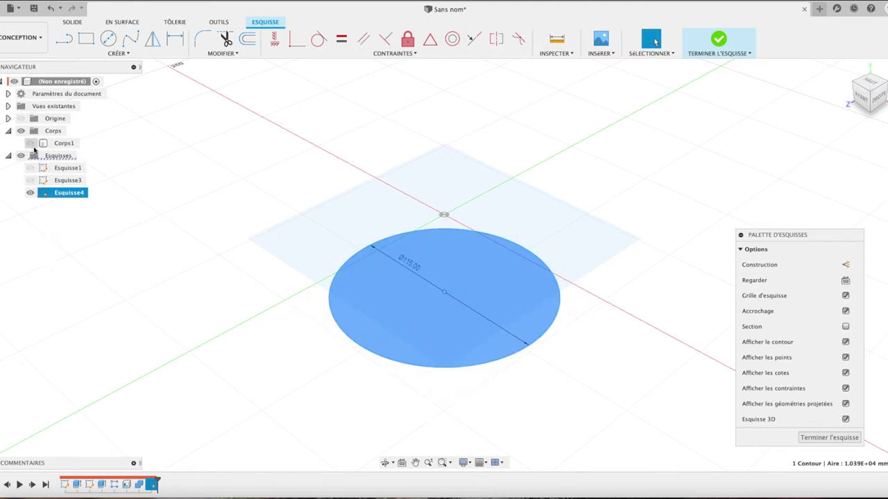
{"action": "left_click", "coordinate": [30, 143]}
{"action": "key", "text": "e"}
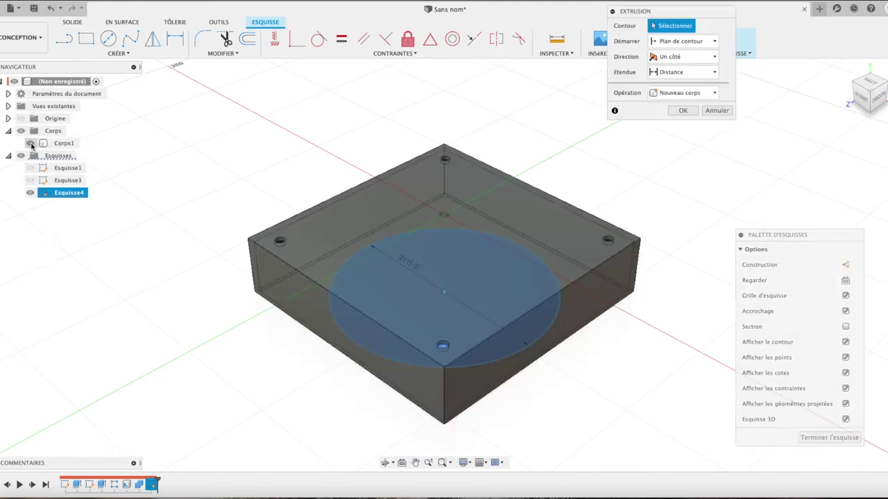
{"action": "left_click_drag", "start_coordinate": [444, 283], "coordinate": [444, 186]}
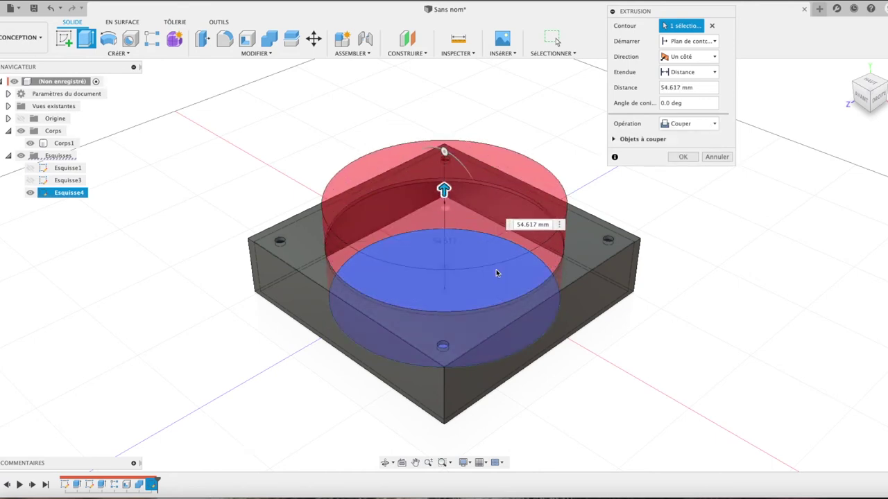
{"action": "left_click", "coordinate": [682, 157]}
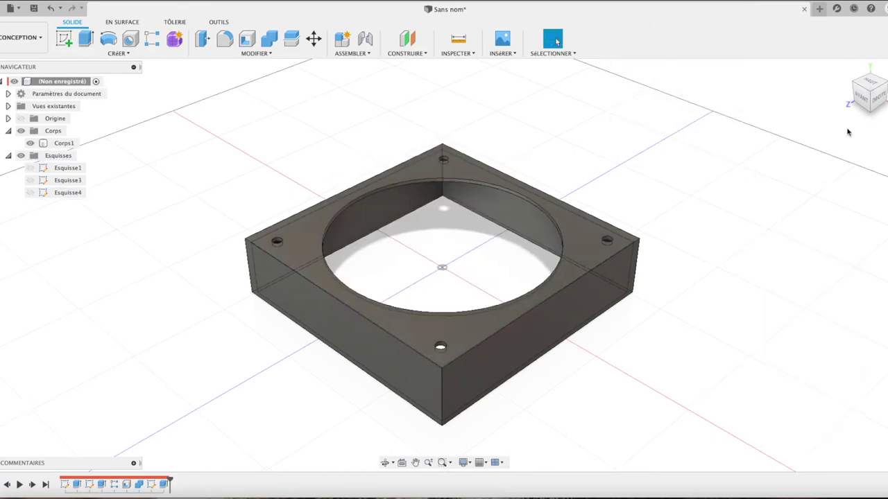
{"action": "mouse_move", "coordinate": [868, 90]}
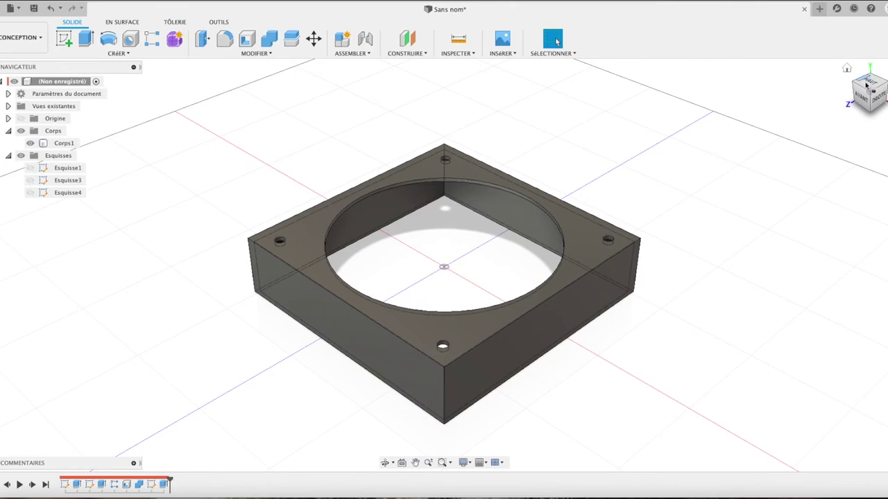
{"action": "left_click", "coordinate": [870, 84]}
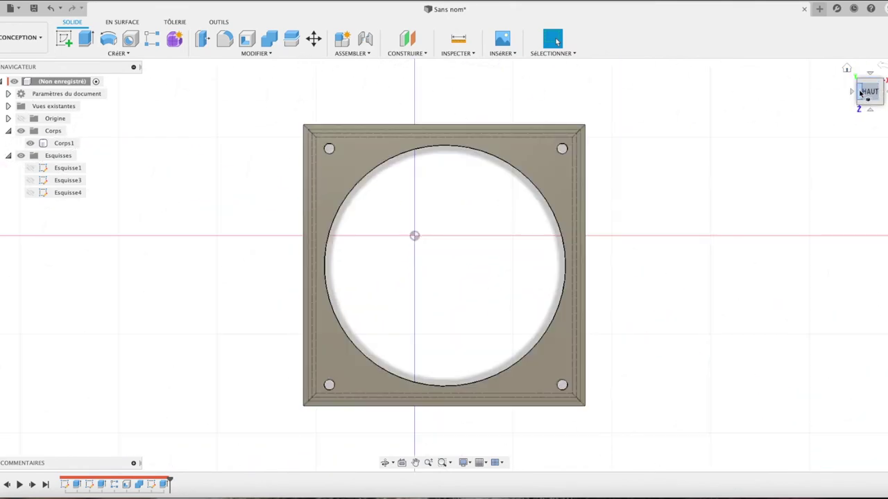
- Turn the view to the box's underside and re-show sketch Esquisse1
{"action": "mouse_move", "coordinate": [872, 84]}
{"action": "left_mouse_down"}
{"action": "mouse_move", "coordinate": [865, 130]}
{"action": "mouse_move", "coordinate": [866, 98]}
{"action": "left_mouse_up"}
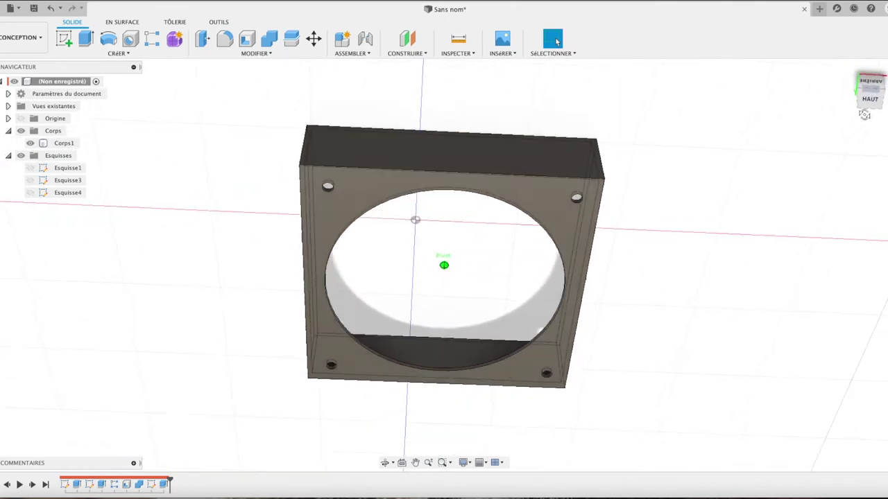
{"action": "left_click", "coordinate": [868, 99]}
{"action": "left_click", "coordinate": [871, 73]}
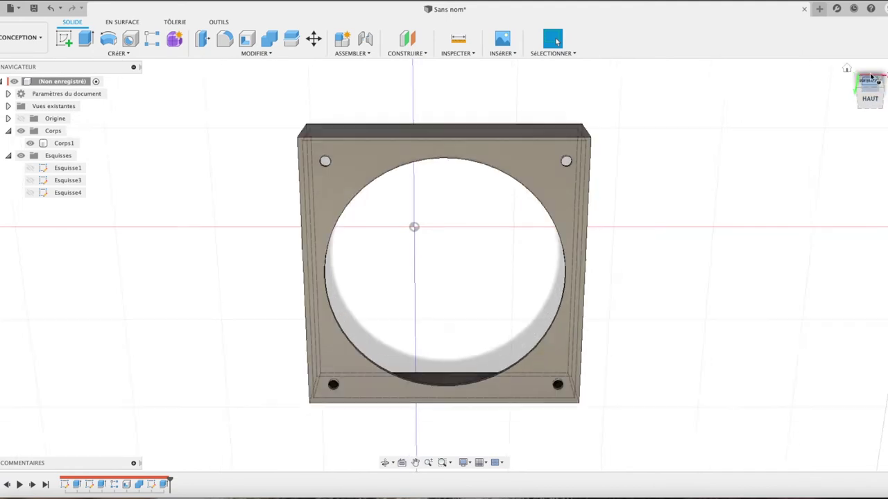
{"action": "left_click", "coordinate": [871, 74]}
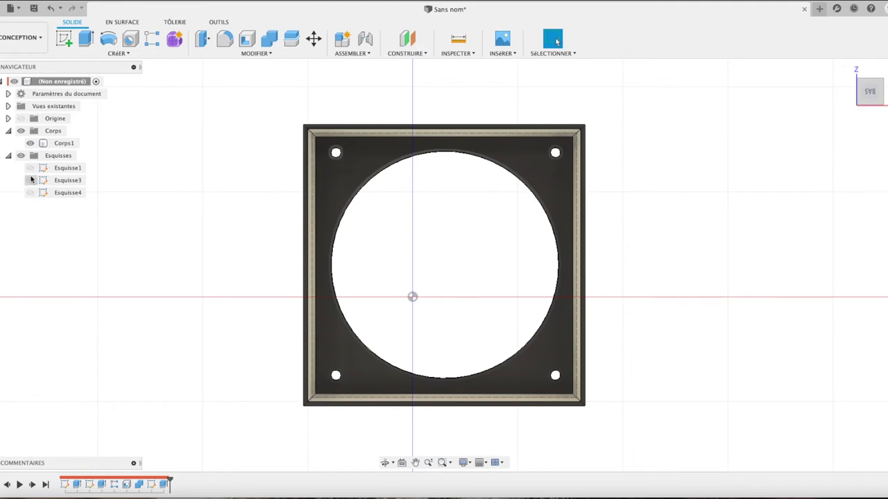
{"action": "left_click", "coordinate": [30, 169]}
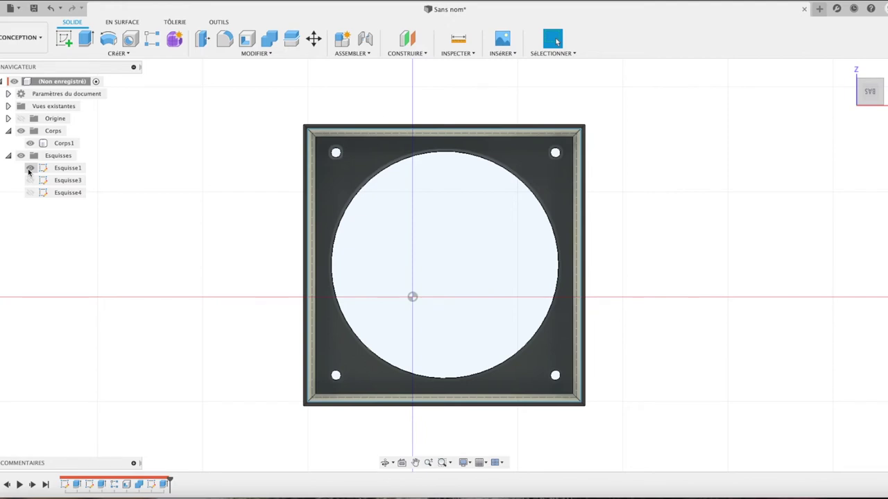
- Extrude Esquisse1's square profile 3 mm as a new body, Corps6
{"action": "left_click", "coordinate": [533, 275]}
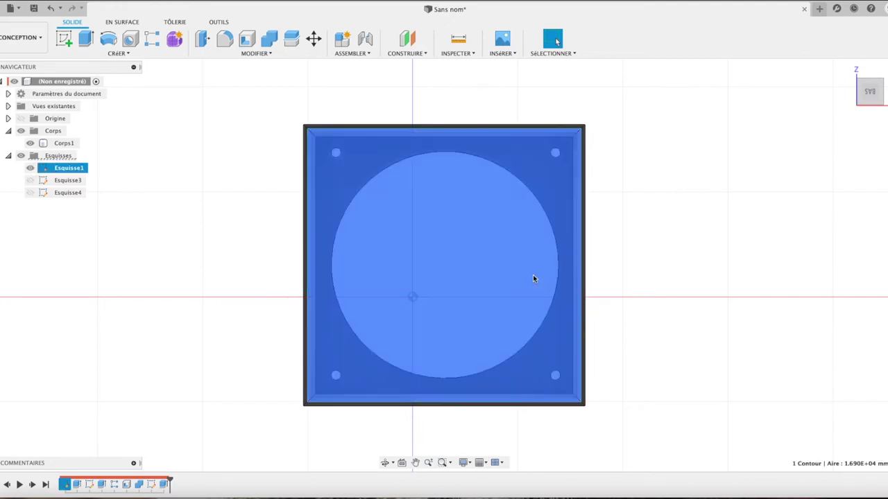
{"action": "key", "text": "e"}
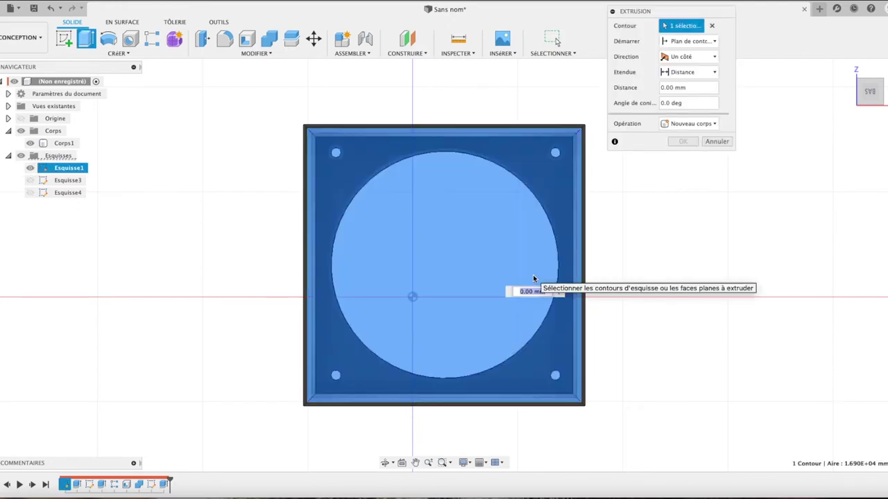
{"action": "left_click", "coordinate": [560, 292]}
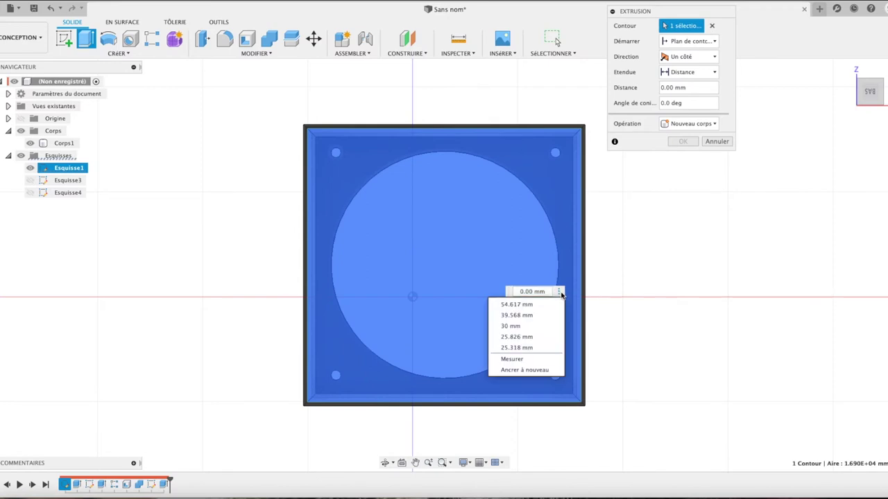
{"action": "key", "text": "Escape"}
{"action": "left_click", "coordinate": [693, 87]}
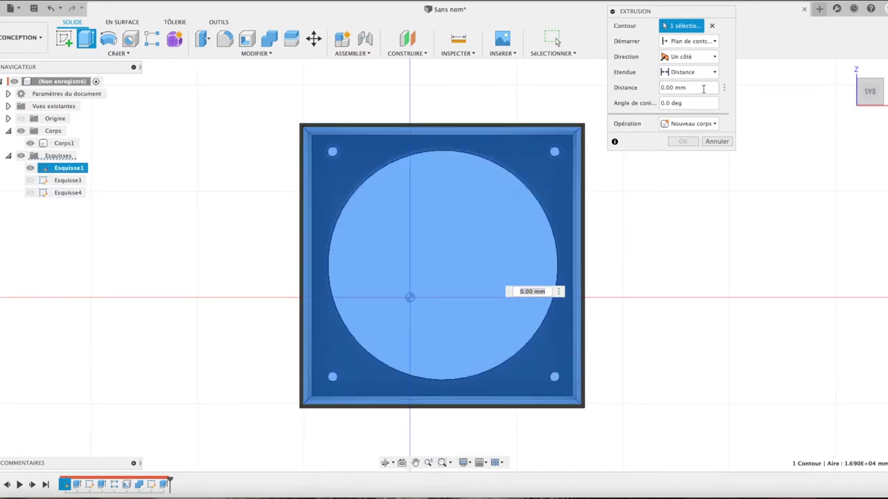
{"action": "left_click_drag", "start_coordinate": [693, 87], "coordinate": [656, 87]}
{"action": "type", "text": "3"}
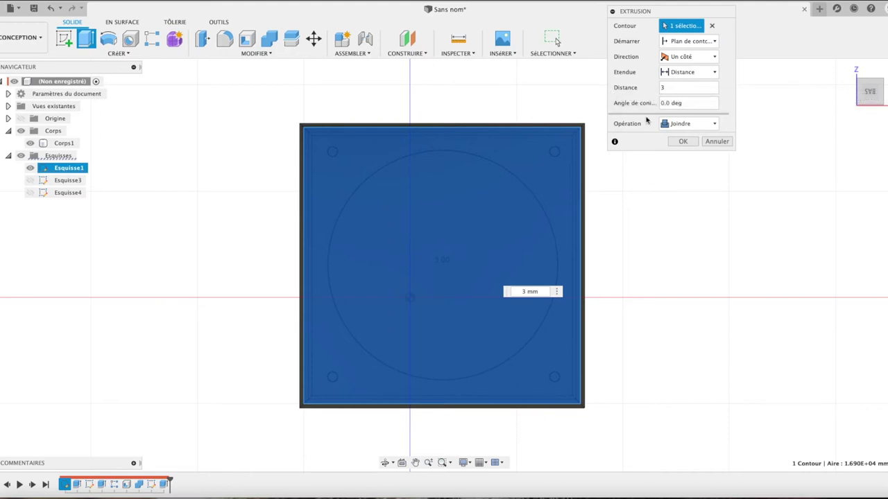
{"action": "left_click", "coordinate": [688, 124]}
{"action": "left_click", "coordinate": [692, 170]}
{"action": "left_click", "coordinate": [682, 141]}
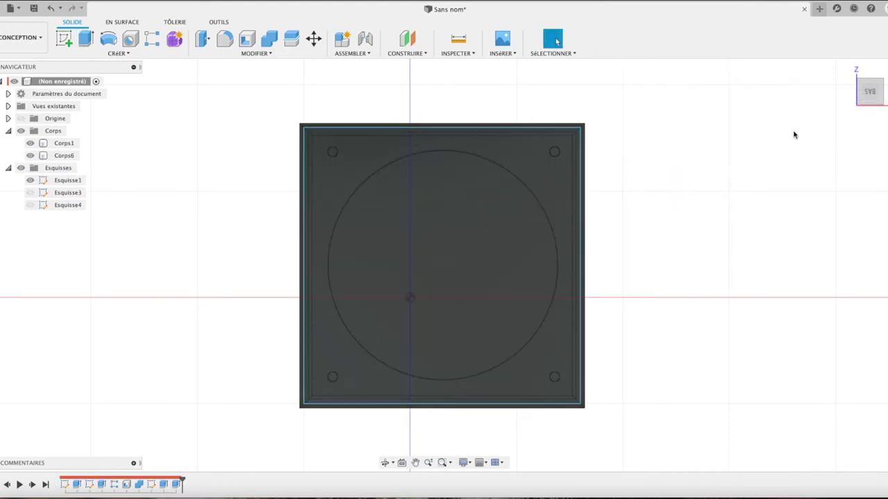
- Orbit to an upright top view, then hide Corps1 to reveal the base plate
{"action": "mouse_move", "coordinate": [871, 96]}
{"action": "left_mouse_down"}
{"action": "mouse_move", "coordinate": [864, 121]}
{"action": "mouse_move", "coordinate": [867, 97]}
{"action": "left_mouse_up"}
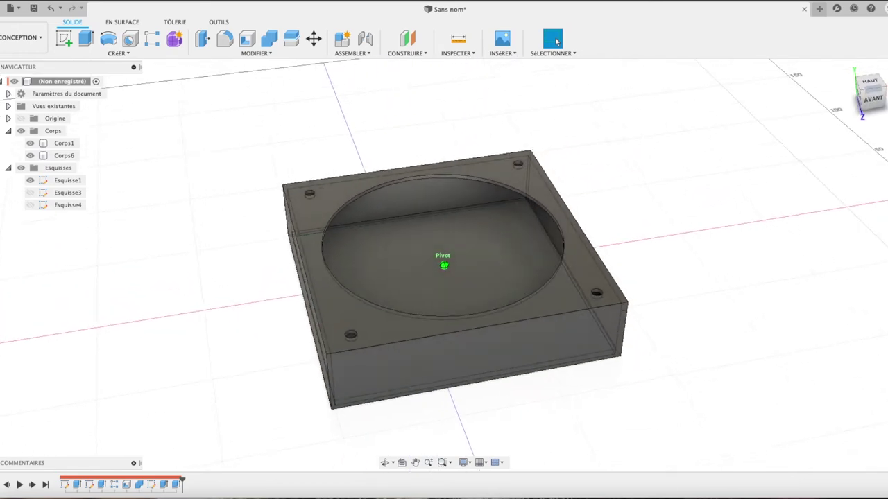
{"action": "left_click_drag", "start_coordinate": [867, 97], "coordinate": [868, 92]}
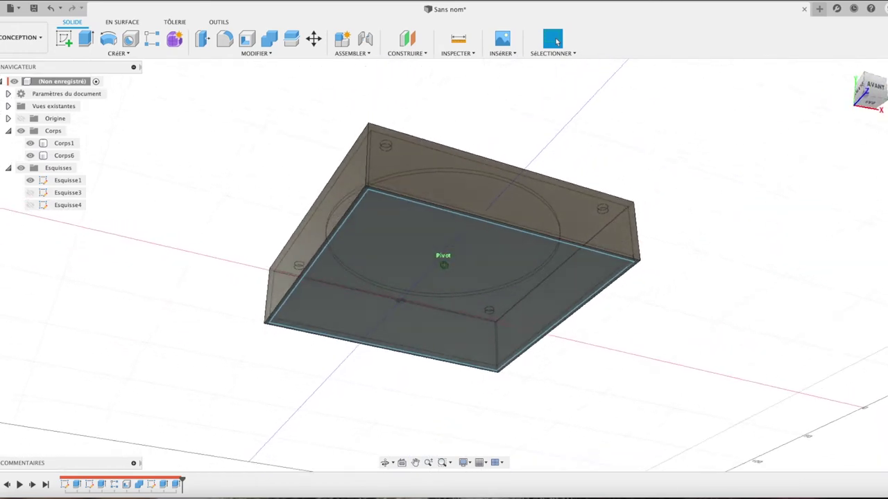
{"action": "key", "text": "F6"}
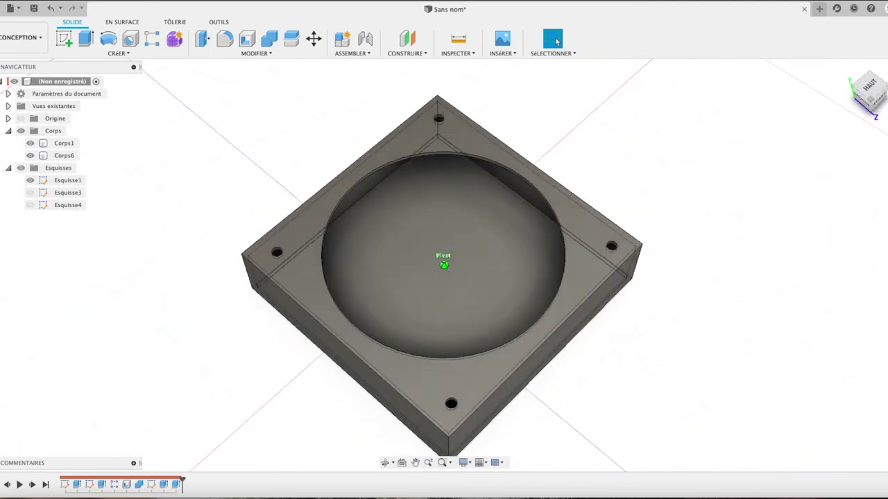
{"action": "middle_click_drag", "start_coordinate": [763, 250], "coordinate": [790, 208], "text": "shift"}
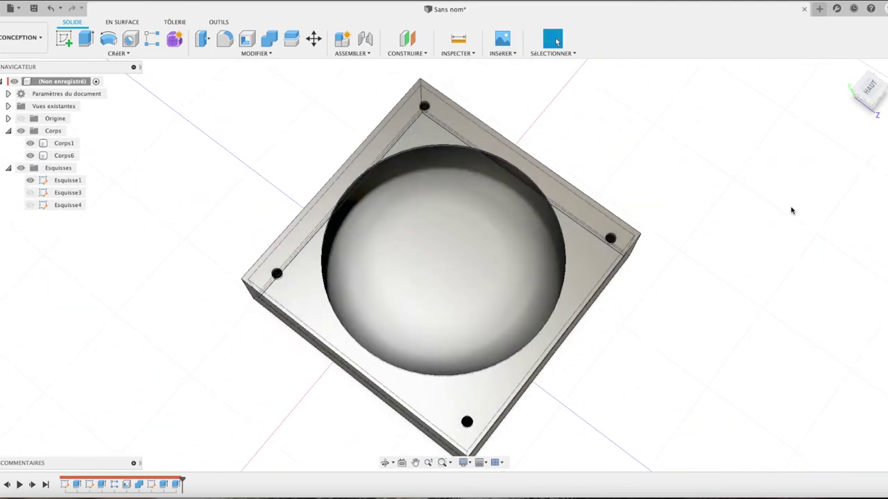
{"action": "left_click", "coordinate": [871, 90]}
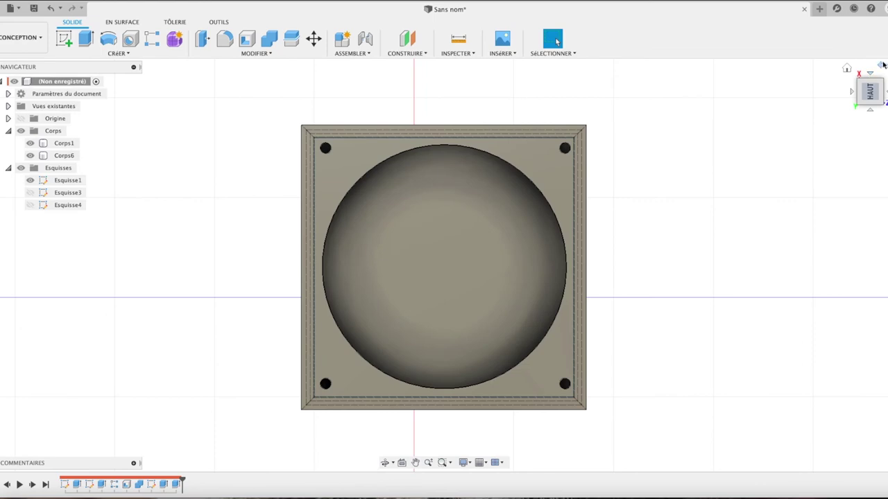
{"action": "left_click", "coordinate": [882, 65]}
{"action": "left_click", "coordinate": [882, 65]}
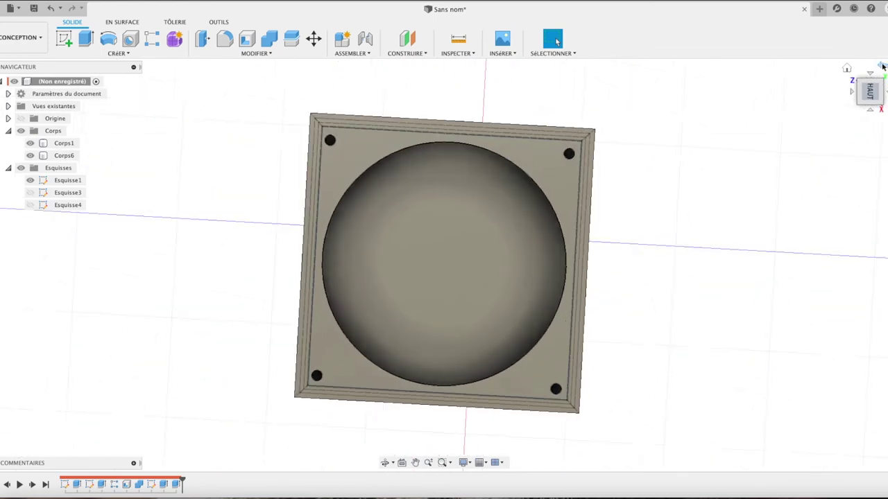
{"action": "left_click", "coordinate": [883, 66]}
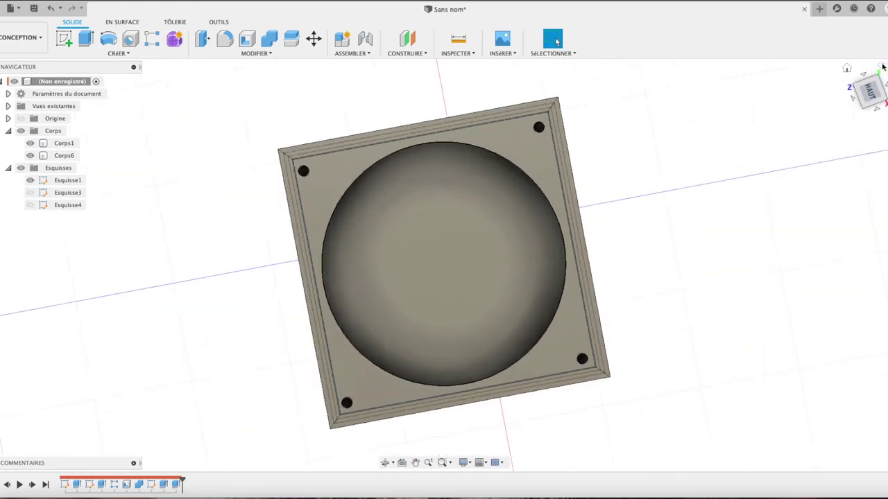
{"action": "left_click", "coordinate": [458, 215]}
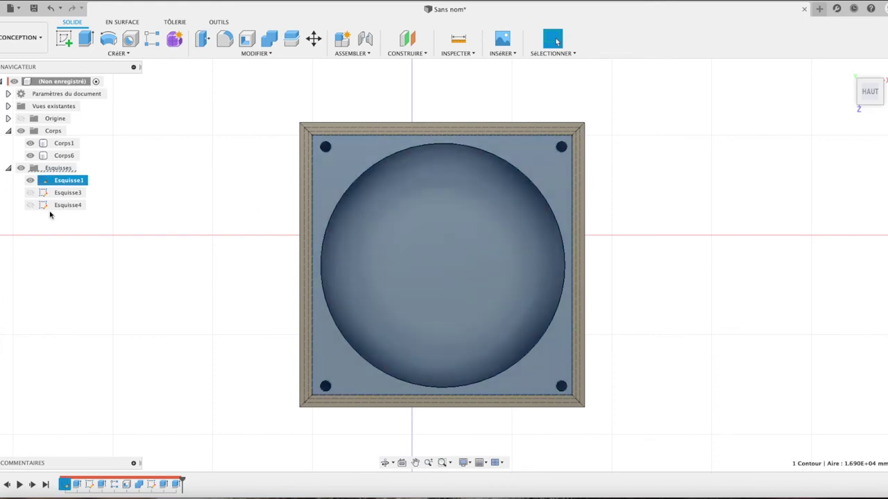
{"action": "left_click", "coordinate": [30, 142]}
- Re-show Corps1 and orbit to look straight up at the box's bottom
{"action": "left_click", "coordinate": [466, 255]}
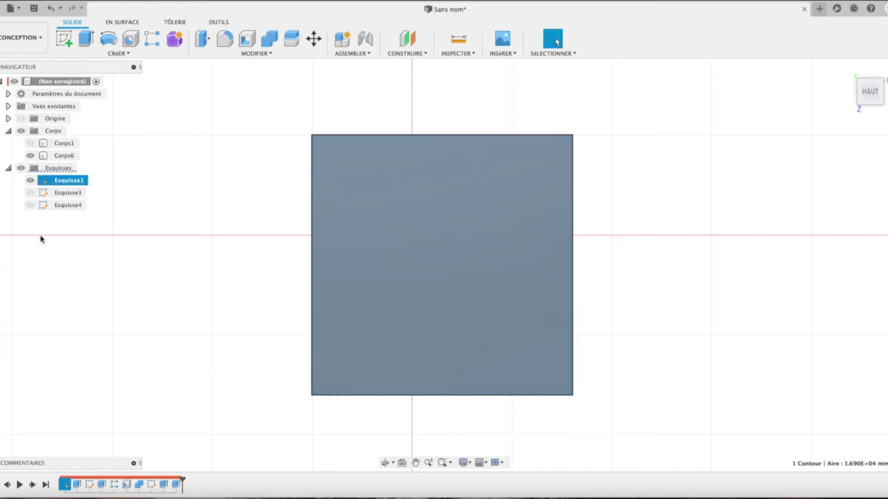
{"action": "left_click", "coordinate": [30, 143]}
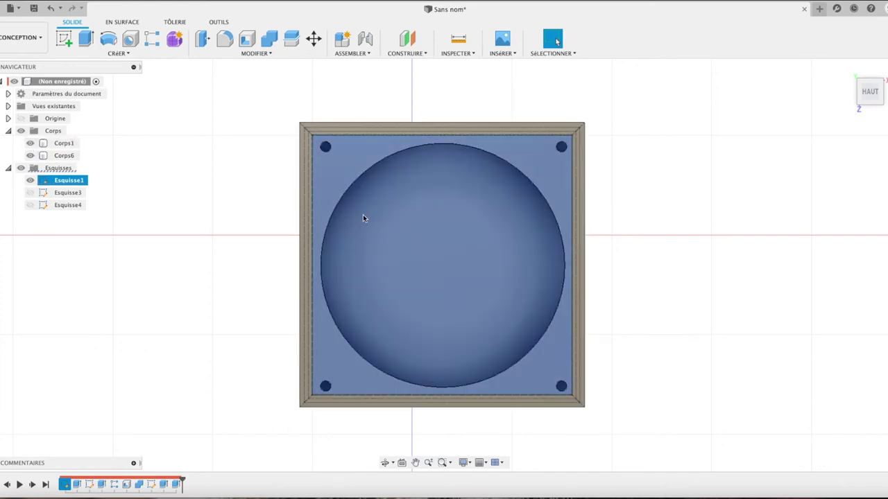
{"action": "left_click", "coordinate": [847, 68]}
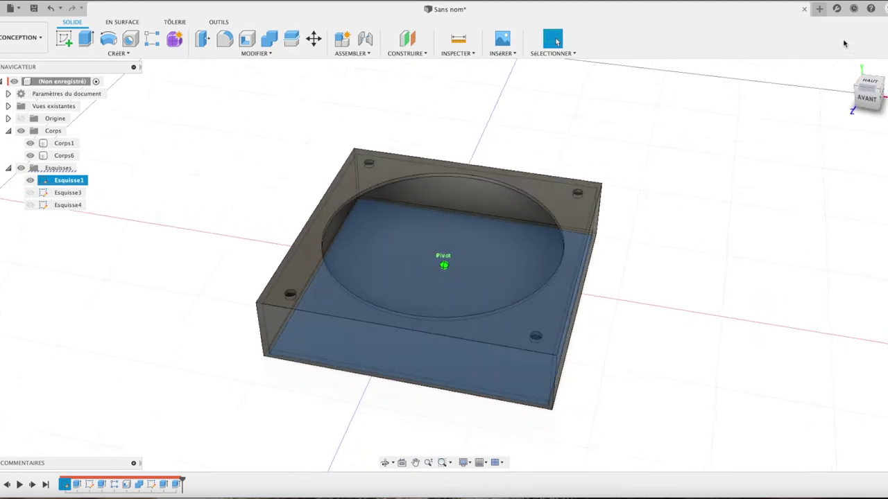
{"action": "middle_click_drag", "start_coordinate": [844, 43], "coordinate": [822, 14], "text": "shift"}
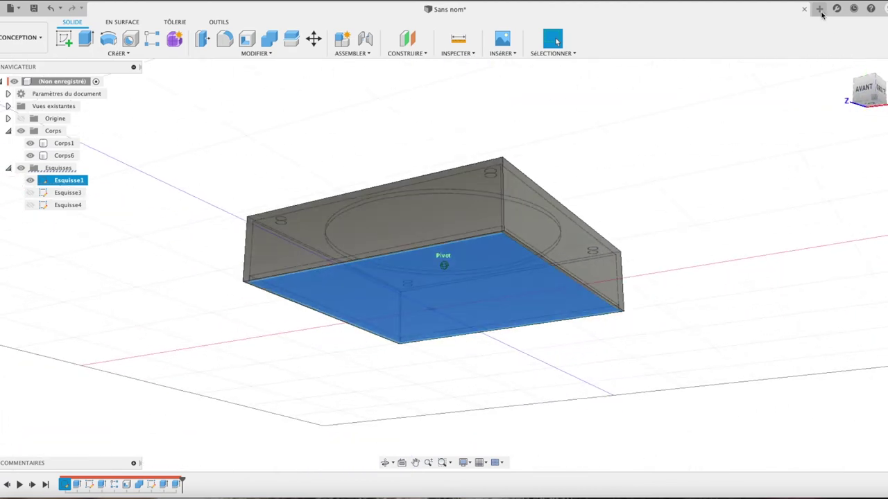
{"action": "mouse_move", "coordinate": [822, 14]}
{"action": "middle_mouse_down", "text": "shift"}
{"action": "mouse_move", "coordinate": [825, 28]}
{"action": "mouse_move", "coordinate": [825, 8]}
{"action": "middle_mouse_up", "text": "shift"}
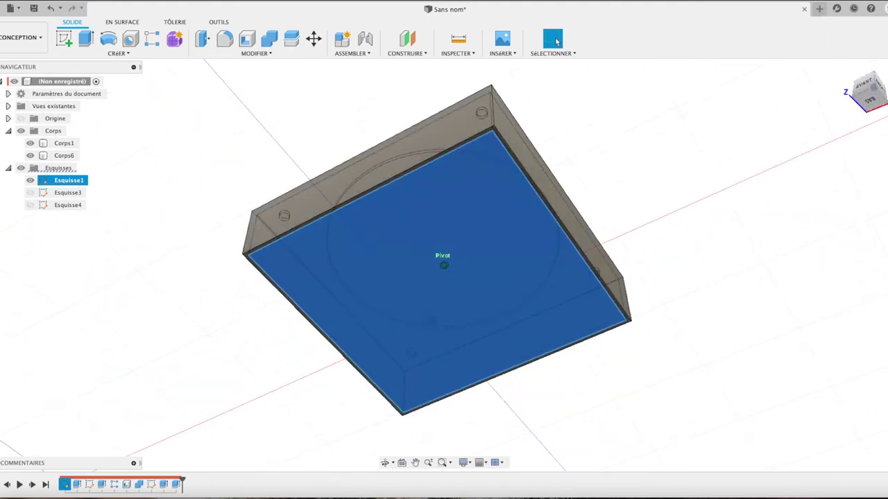
{"action": "mouse_move", "coordinate": [869, 102]}
{"action": "left_click", "coordinate": [870, 101]}
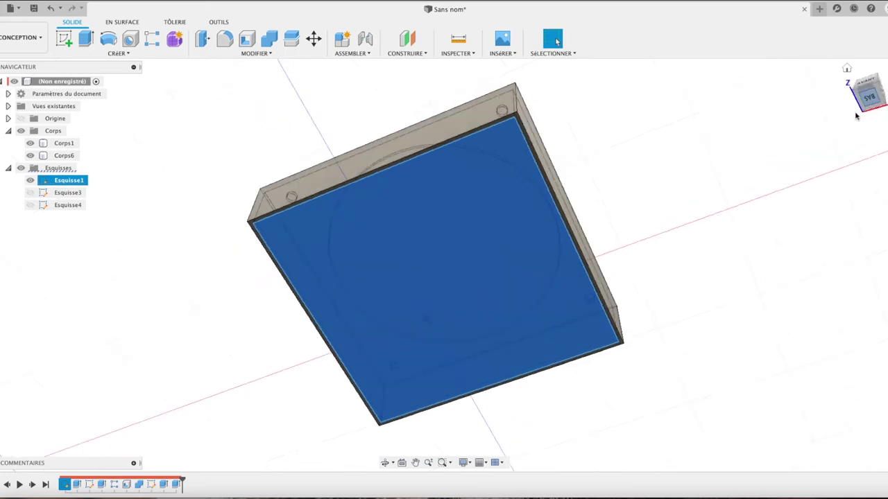
- Zoom and pan to frame the box's outer edges, then select its underside face
{"action": "scroll", "coordinate": [550, 156], "scroll_direction": "up", "scroll_amount": 5}
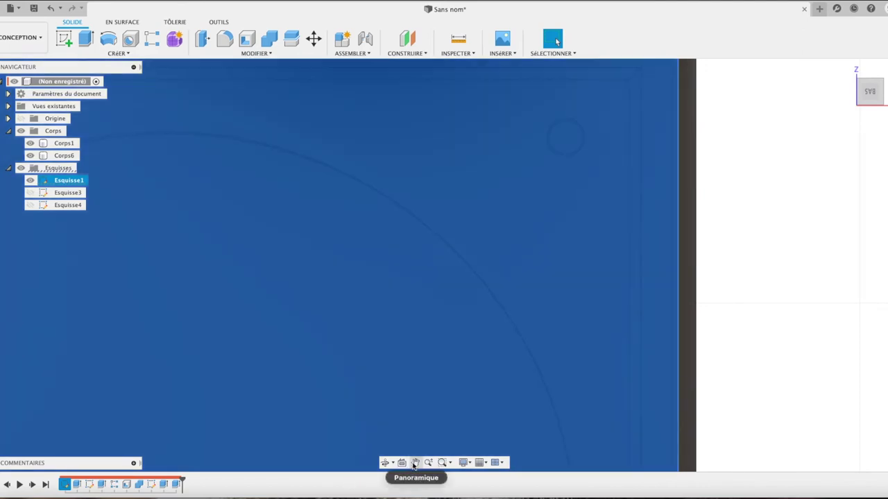
{"action": "left_click", "coordinate": [414, 464]}
{"action": "left_click_drag", "start_coordinate": [605, 281], "coordinate": [612, 381]}
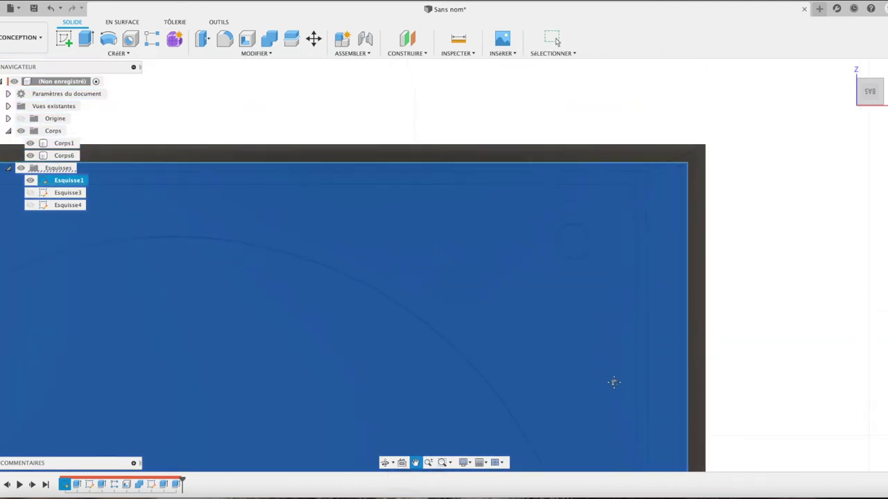
{"action": "scroll", "coordinate": [626, 255], "scroll_direction": "down", "scroll_amount": 1}
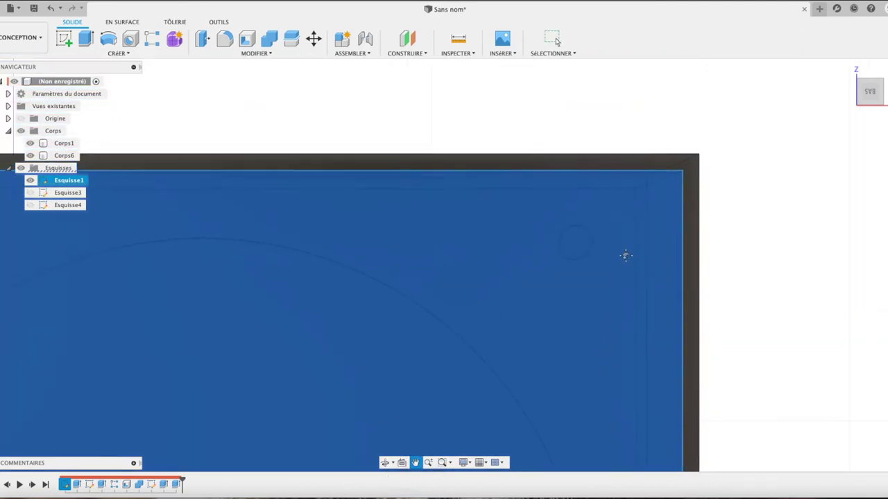
{"action": "scroll", "coordinate": [626, 255], "scroll_direction": "down", "scroll_amount": 3}
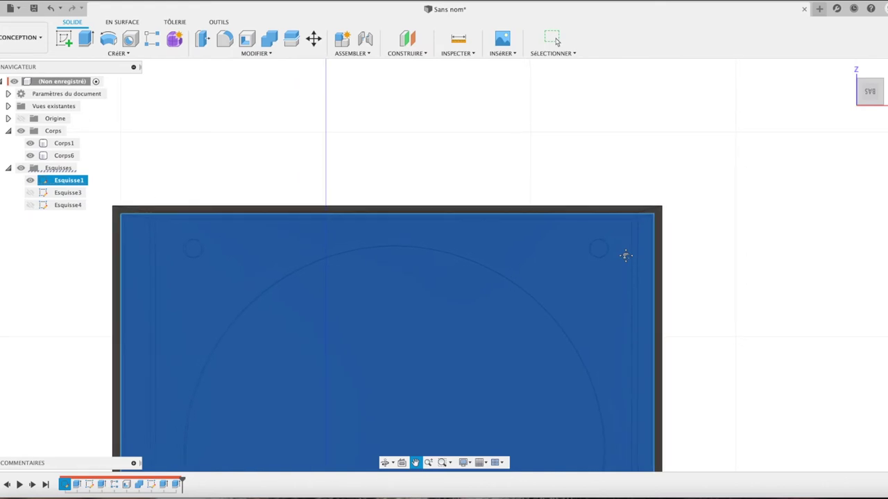
{"action": "scroll", "coordinate": [625, 255], "scroll_direction": "down", "scroll_amount": 1}
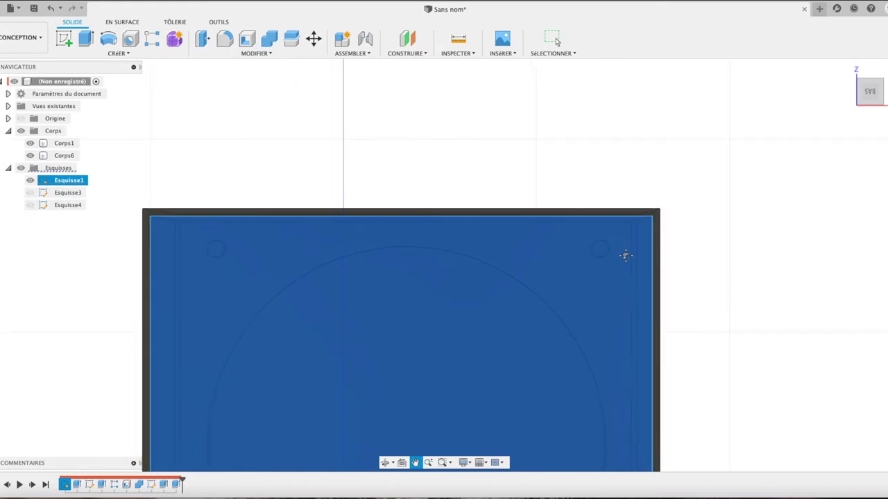
{"action": "key", "text": "Escape"}
{"action": "left_click", "coordinate": [552, 290]}
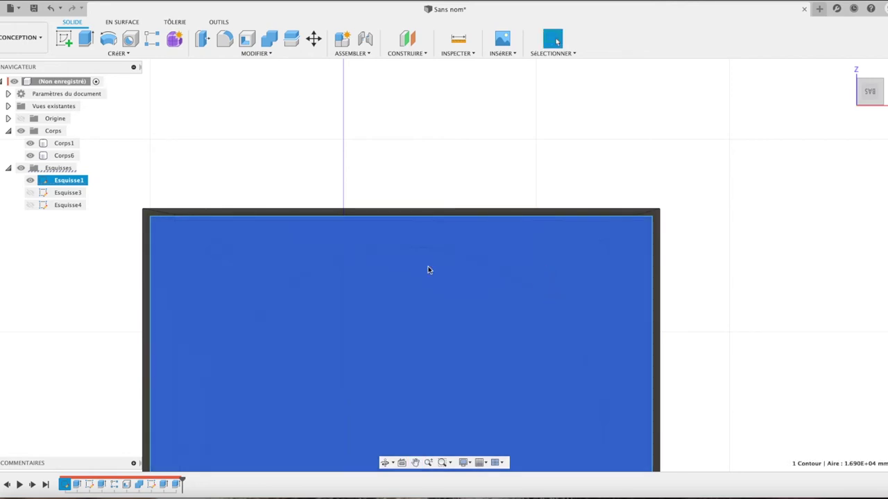
- Shell Corps6 from its selected face at 2 mm thickness, hiding Corps1 to check the preview
{"action": "left_click", "coordinate": [245, 41]}
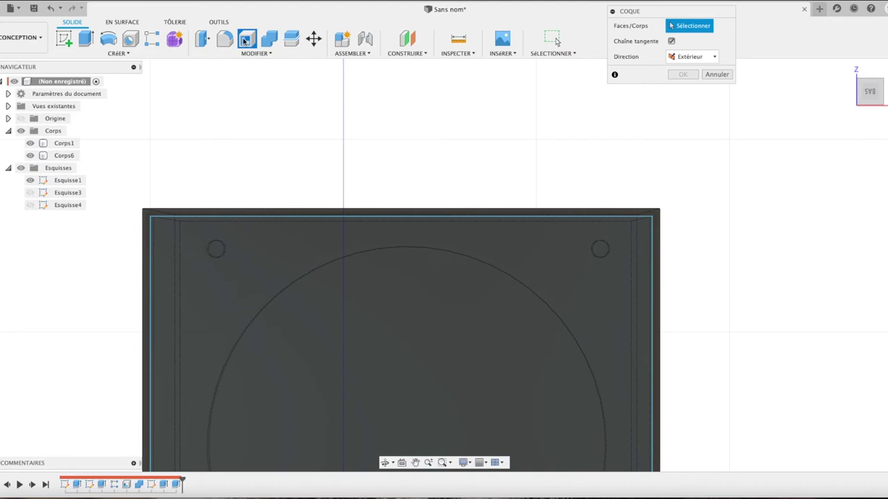
{"action": "left_click", "coordinate": [423, 250]}
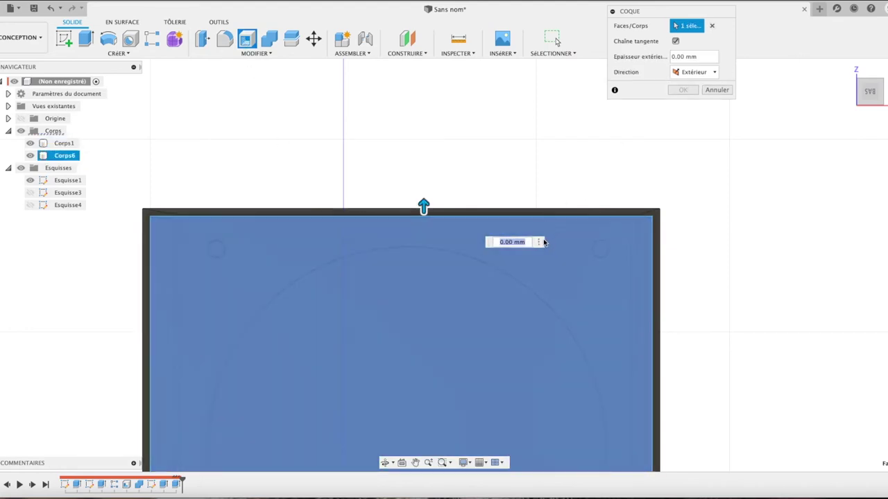
{"action": "left_click", "coordinate": [543, 243]}
{"action": "left_click", "coordinate": [529, 256]}
{"action": "type", "text": "2"}
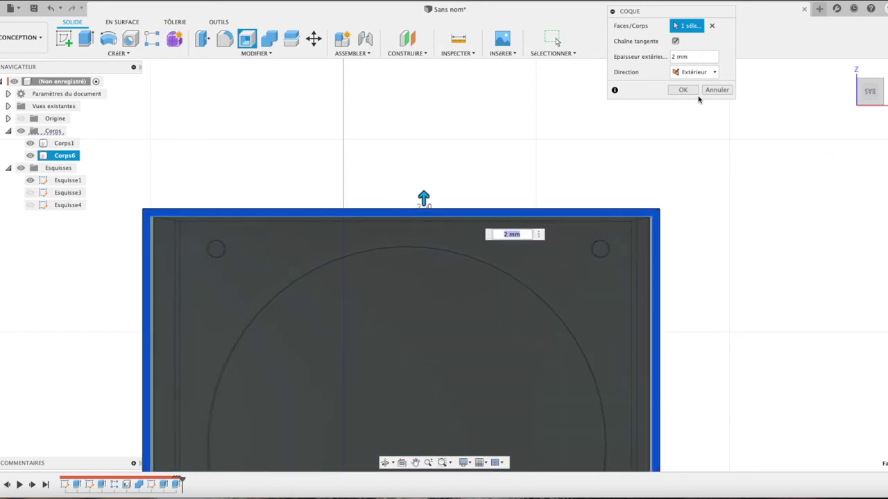
{"action": "left_click", "coordinate": [30, 143]}
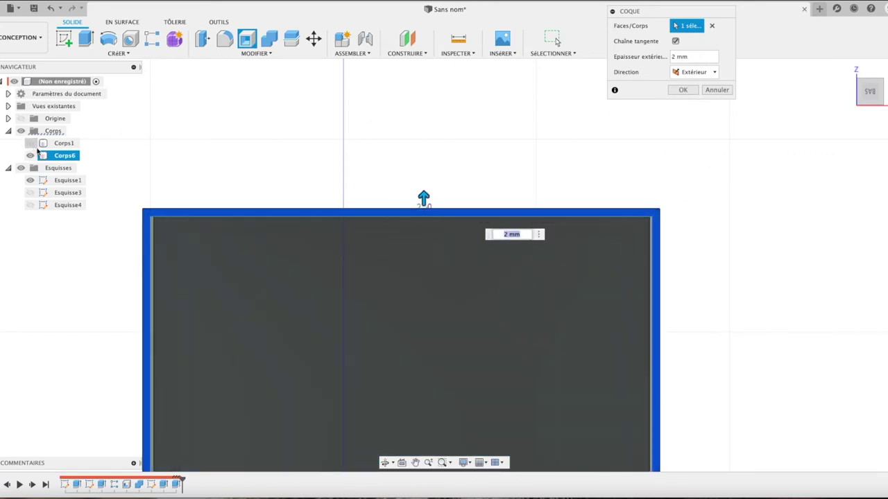
{"action": "left_click", "coordinate": [870, 97]}
{"action": "mouse_move", "coordinate": [435, 304]}
{"action": "middle_mouse_down", "text": "shift"}
{"action": "mouse_move", "coordinate": [436, 326]}
{"action": "mouse_move", "coordinate": [437, 296]}
{"action": "mouse_move", "coordinate": [438, 310]}
{"action": "middle_mouse_up", "text": "shift"}
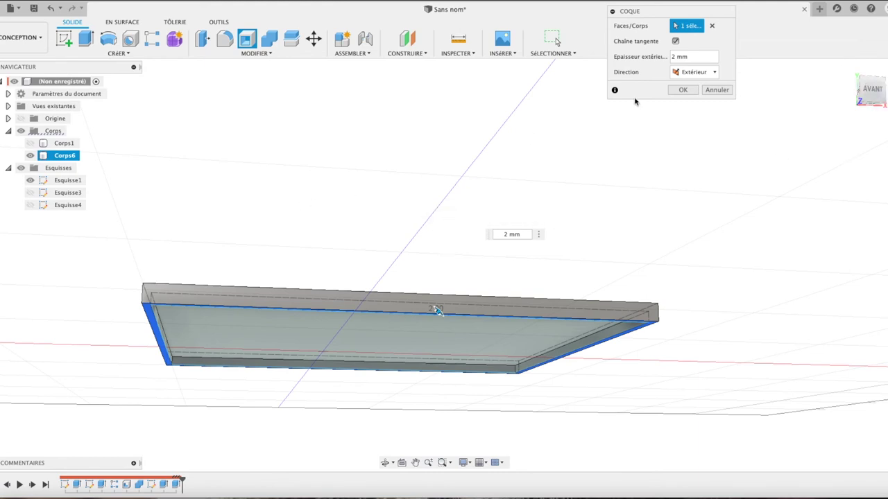
{"action": "left_click", "coordinate": [683, 90]}
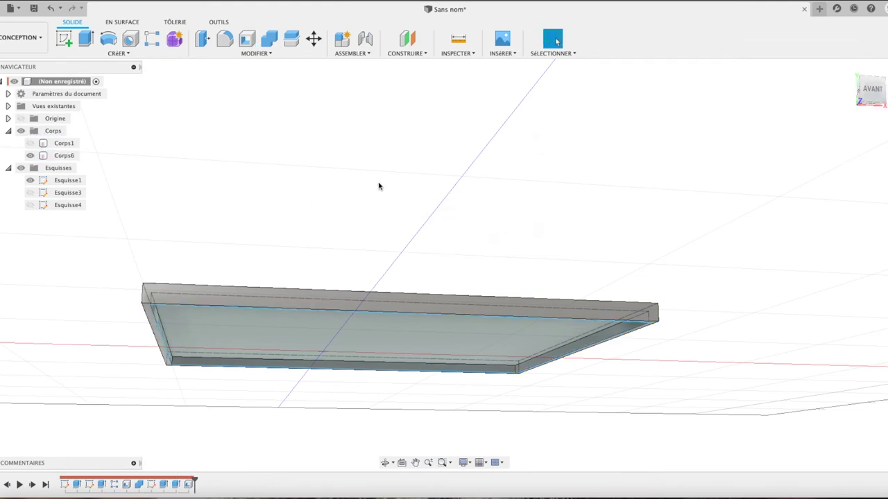
- Extrude Esquisse1's square profile 2 mm downward as new body Corps7, then unhide Corps1
{"action": "left_click", "coordinate": [265, 352]}
{"action": "key", "text": "e"}
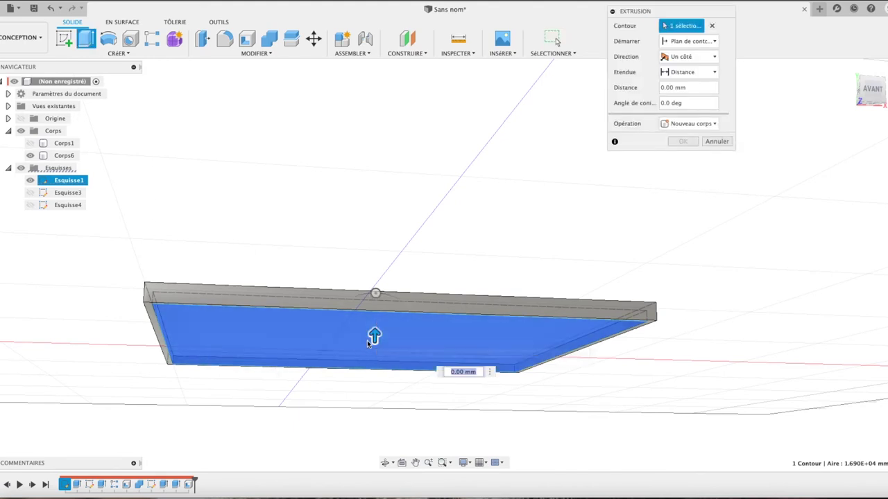
{"action": "left_click_drag", "start_coordinate": [375, 337], "coordinate": [374, 362]}
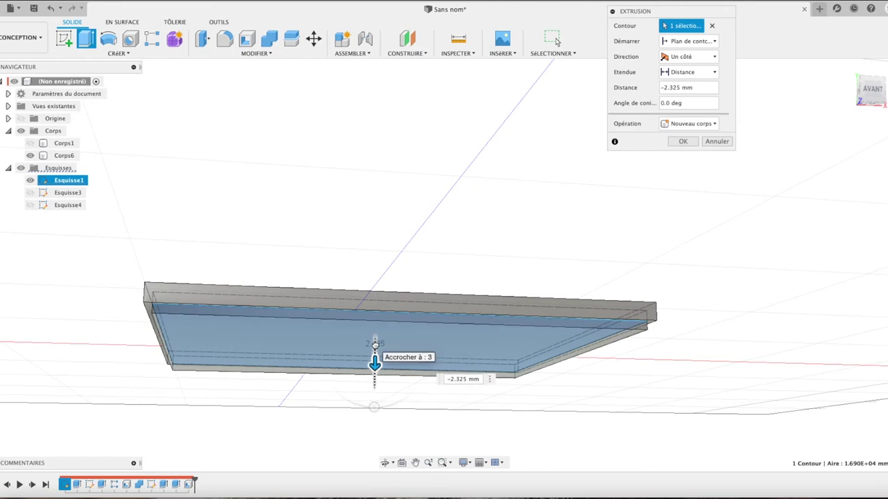
{"action": "left_click", "coordinate": [708, 88]}
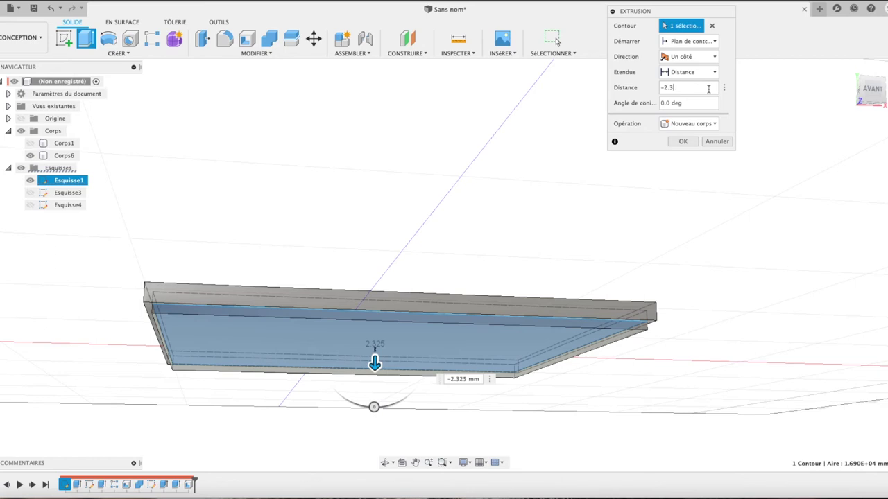
{"action": "key", "text": "Return"}
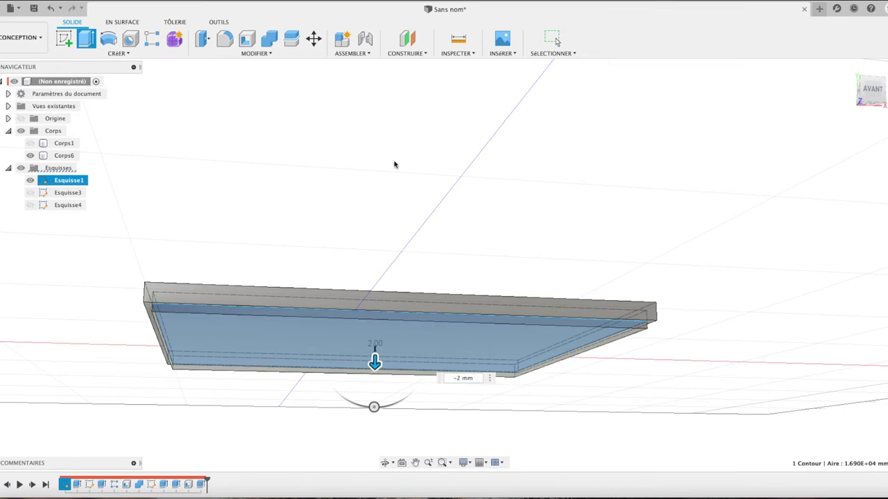
{"action": "left_click", "coordinate": [30, 143]}
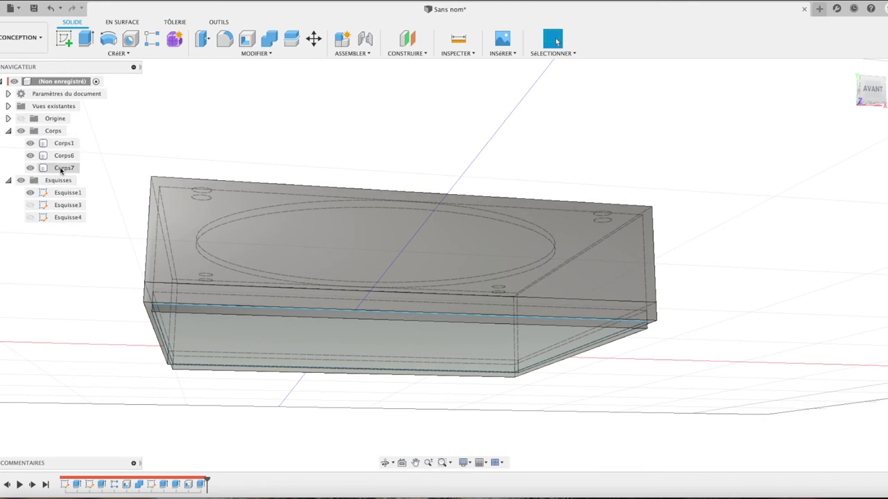
- Check Corps6 and Corps7 in the browser and hide Corps1, leaving the tray and plate
{"action": "left_click", "coordinate": [64, 156]}
{"action": "left_click", "coordinate": [62, 169]}
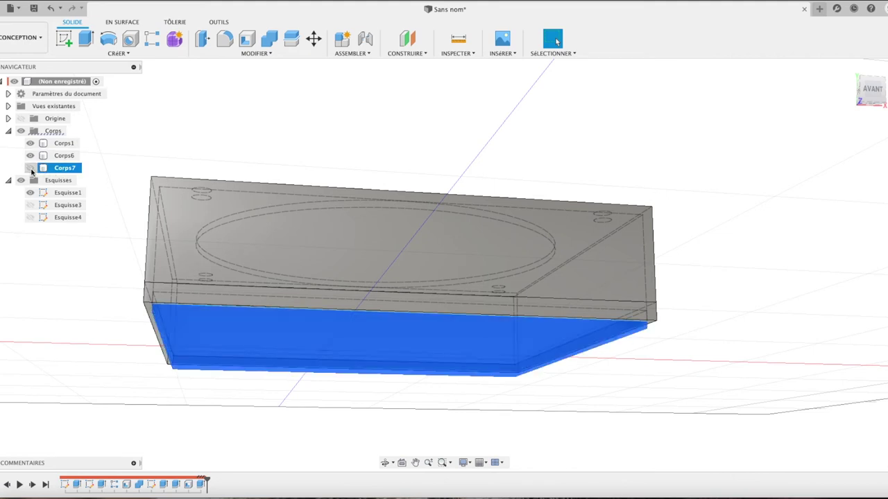
{"action": "left_click", "coordinate": [107, 165]}
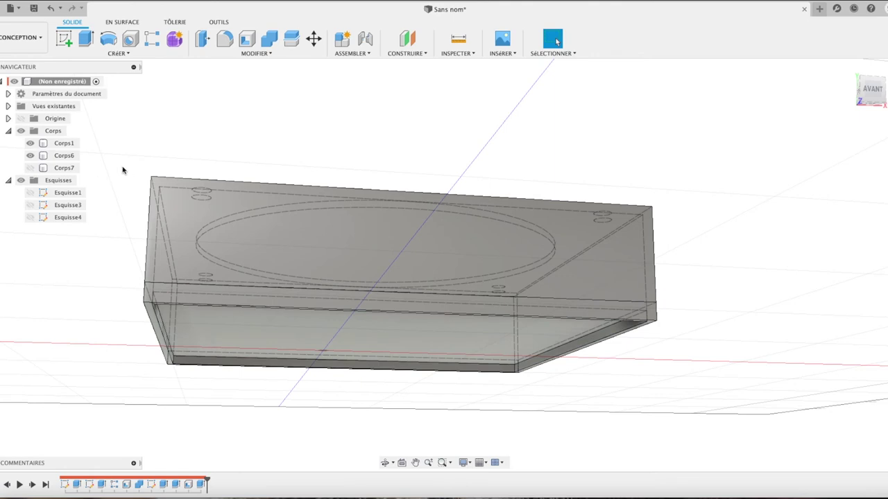
{"action": "left_click", "coordinate": [32, 169]}
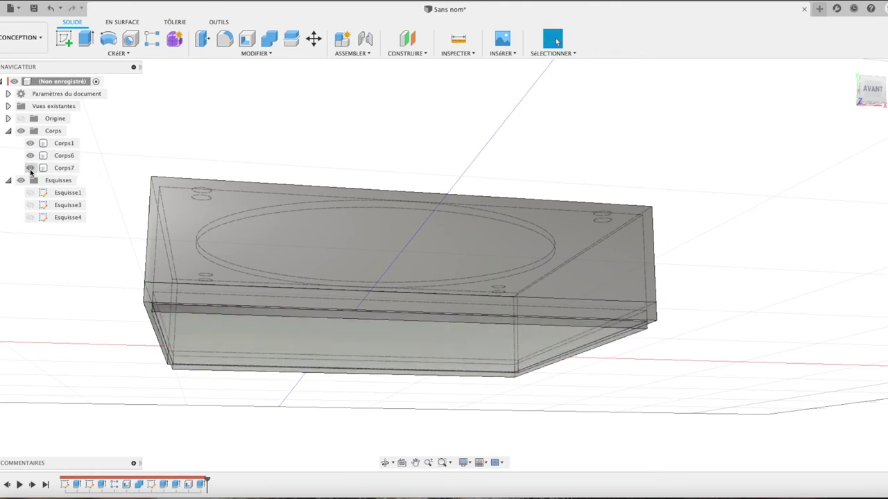
{"action": "left_click", "coordinate": [31, 159]}
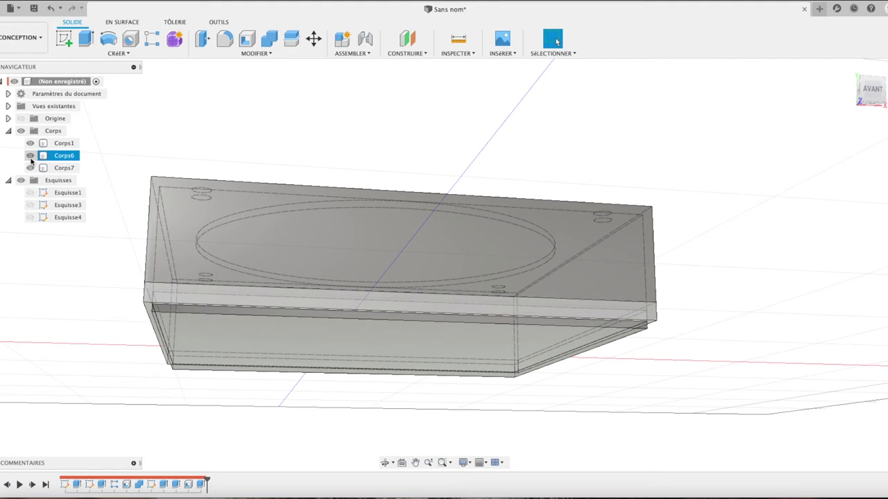
{"action": "left_click", "coordinate": [30, 143]}
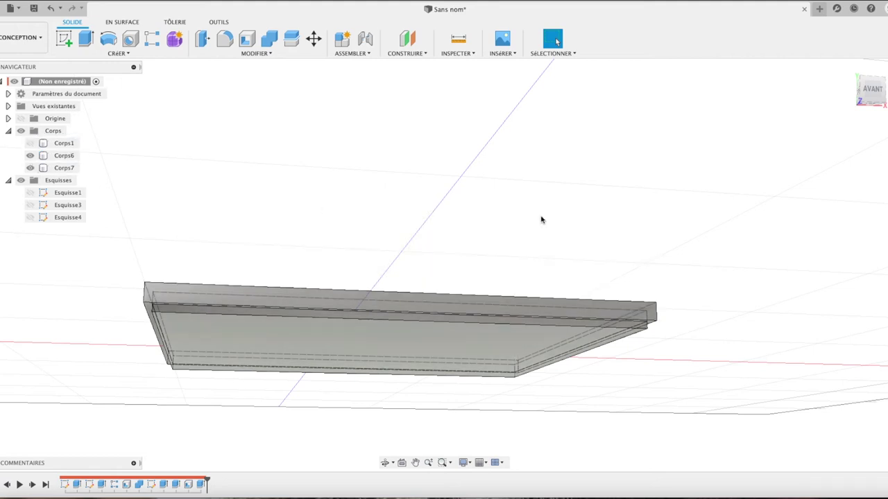
- Orbit under the plate and select the plate body and its bottom face
{"action": "left_click_drag", "start_coordinate": [871, 93], "coordinate": [869, 112]}
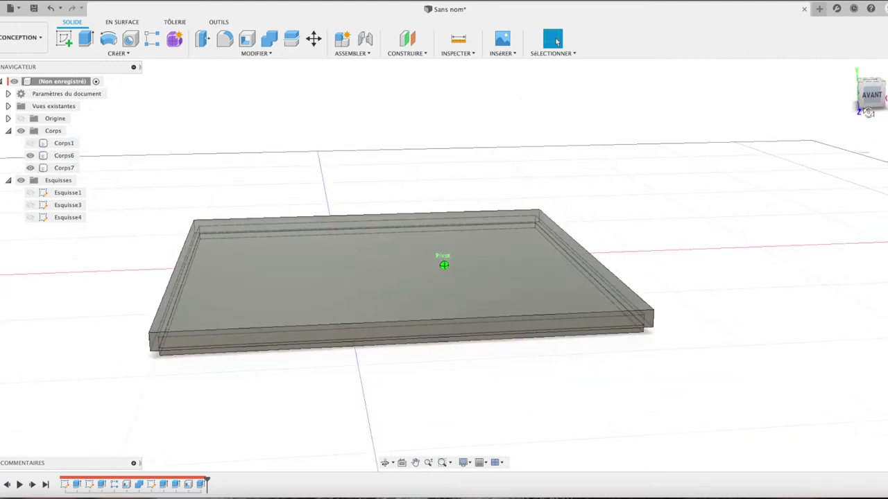
{"action": "left_click_drag", "start_coordinate": [868, 112], "coordinate": [867, 87]}
{"action": "middle_click_drag", "start_coordinate": [444, 265], "coordinate": [444, 268], "text": "shift"}
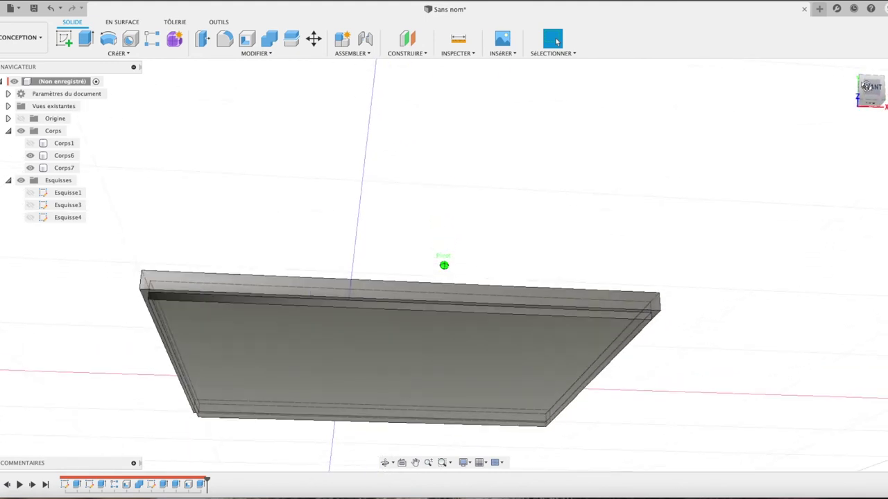
{"action": "left_click", "coordinate": [475, 355]}
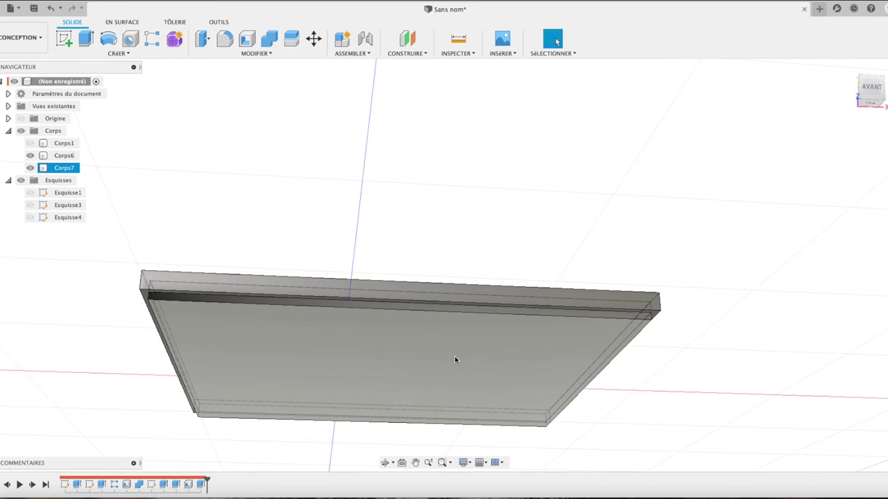
{"action": "left_click", "coordinate": [455, 359]}
- Extrude the plate's bottom face -9.056 mm with the Joindre operation
{"action": "key", "text": "e"}
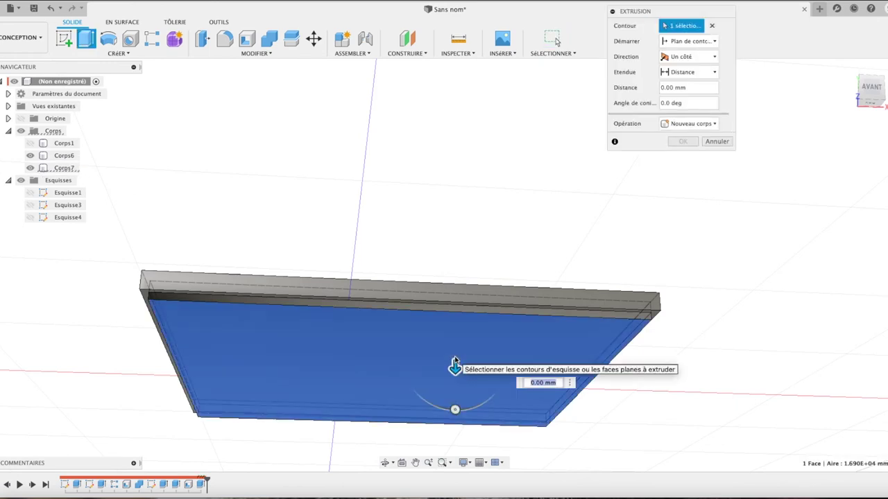
{"action": "left_click_drag", "start_coordinate": [455, 370], "coordinate": [456, 345]}
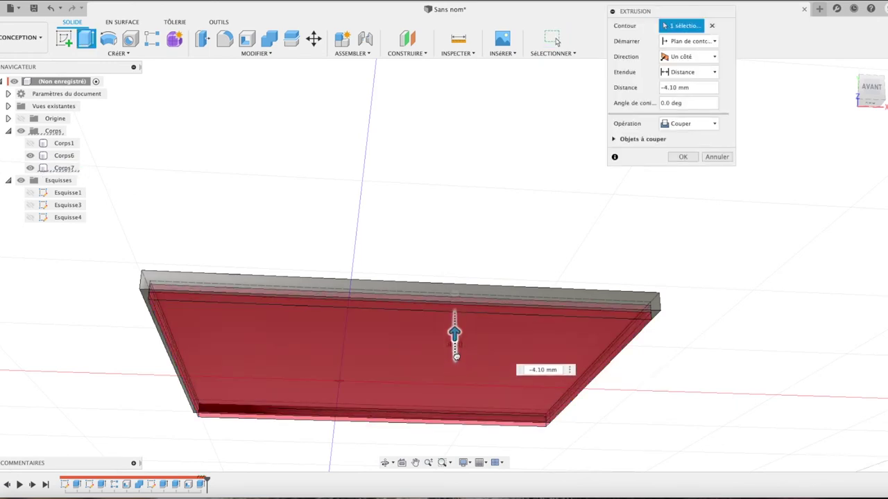
{"action": "left_click_drag", "start_coordinate": [457, 346], "coordinate": [456, 347]}
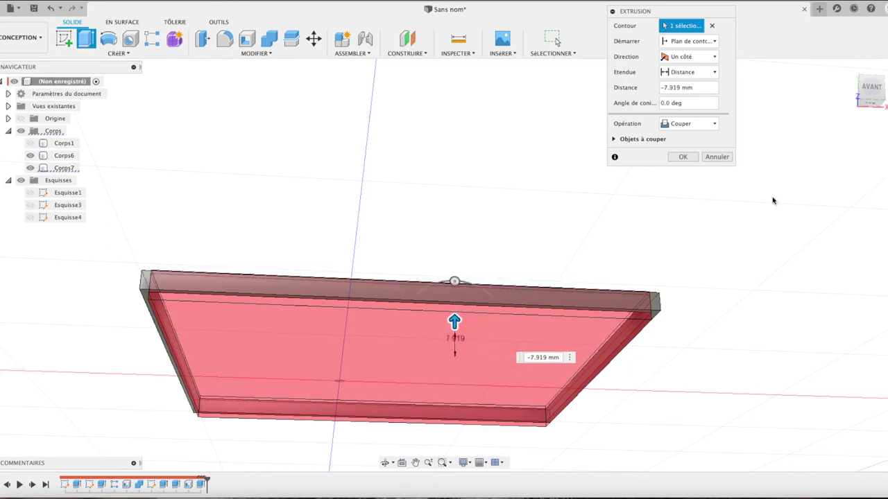
{"action": "left_click", "coordinate": [875, 92]}
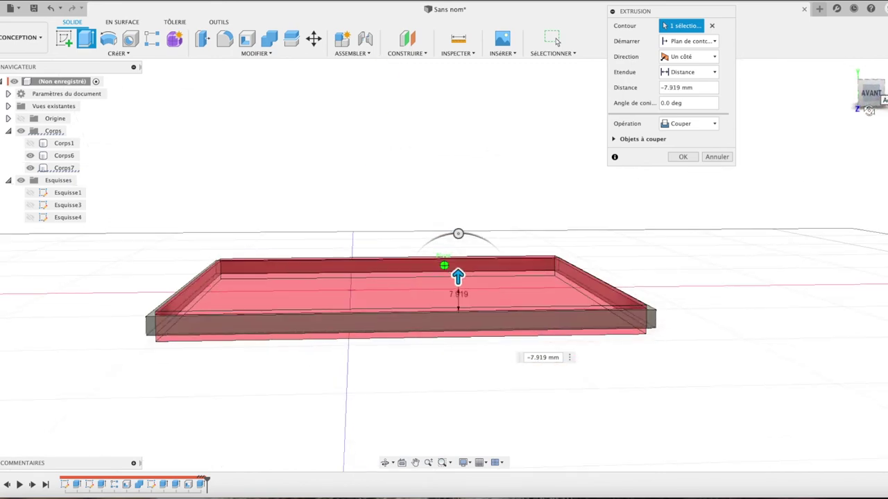
{"action": "left_click_drag", "start_coordinate": [459, 261], "coordinate": [460, 258]}
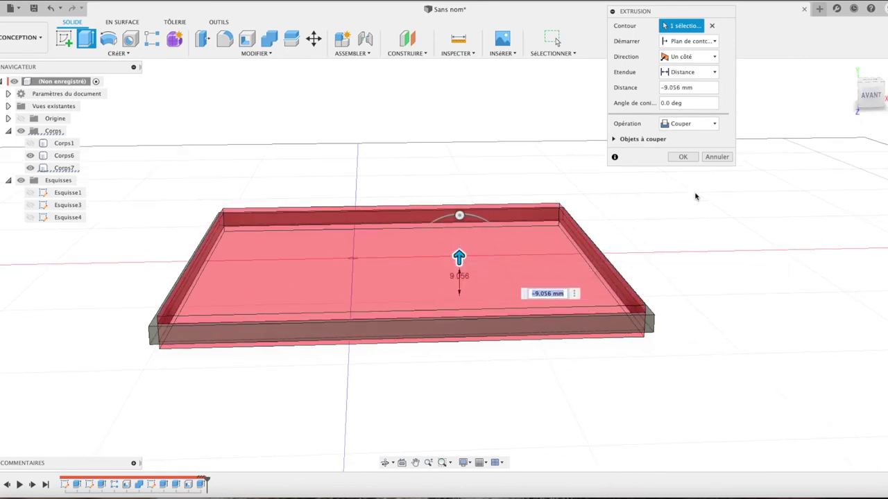
{"action": "left_click", "coordinate": [709, 125]}
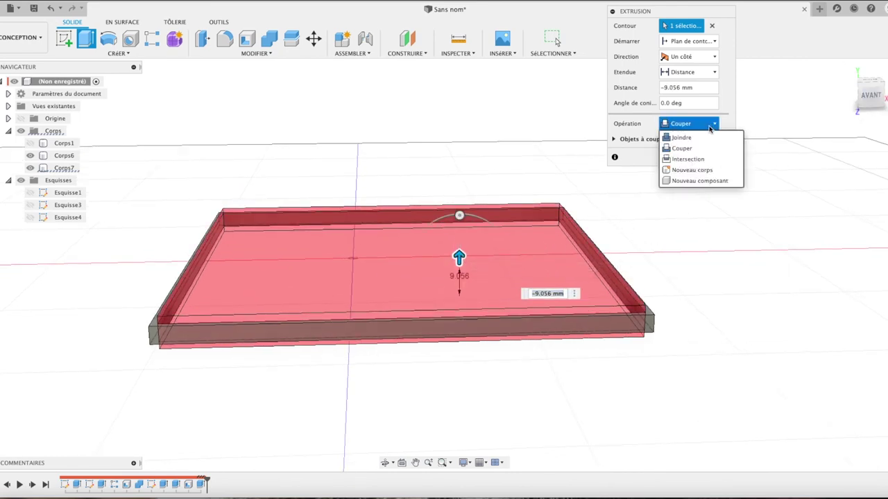
{"action": "left_click", "coordinate": [683, 138]}
{"action": "left_click", "coordinate": [686, 143]}
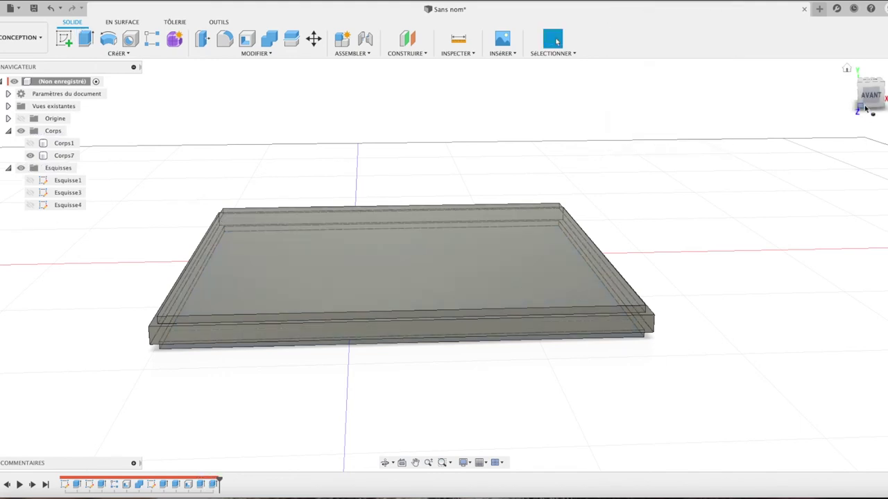
{"action": "left_click", "coordinate": [871, 97]}
- Cut a 2.012 mm deep recess into the plate's underside
{"action": "middle_click_drag", "start_coordinate": [444, 265], "coordinate": [597, 325], "text": "shift"}
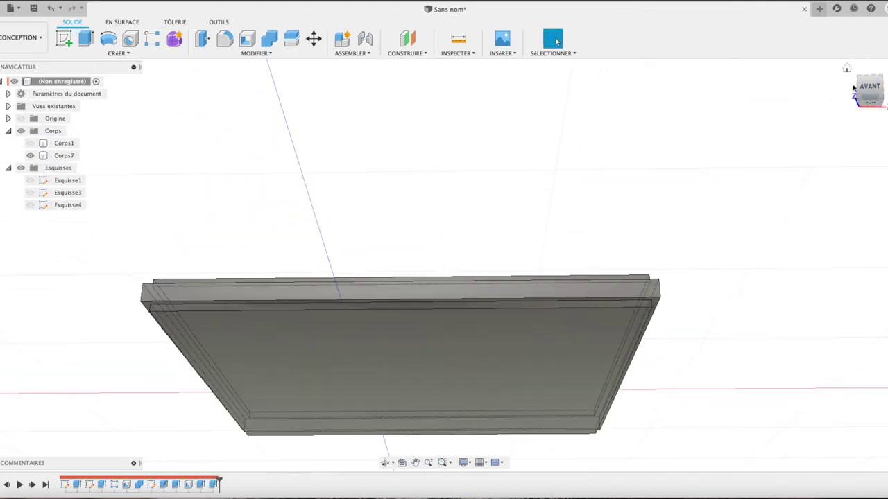
{"action": "left_click", "coordinate": [559, 354]}
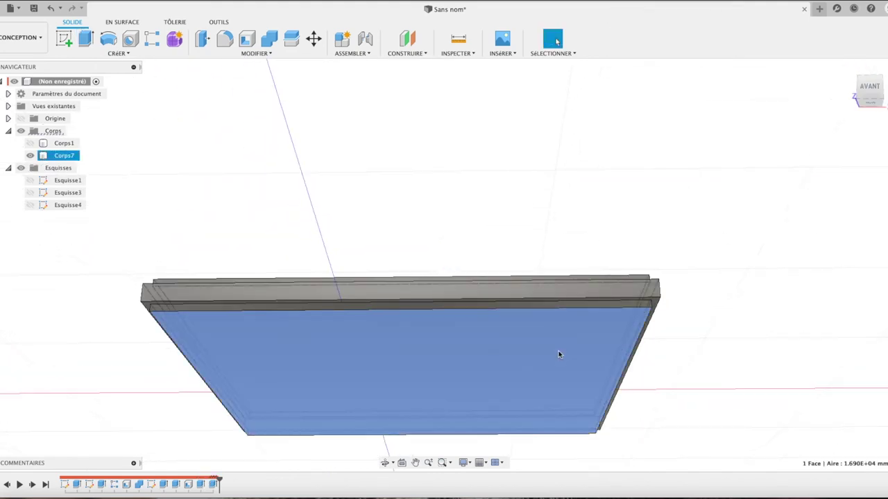
{"action": "key", "text": "e"}
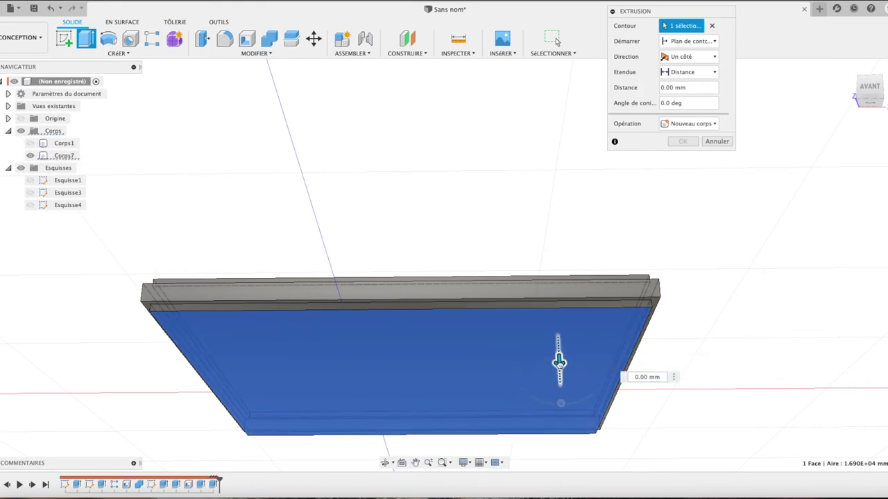
{"action": "left_click_drag", "start_coordinate": [560, 363], "coordinate": [559, 361]}
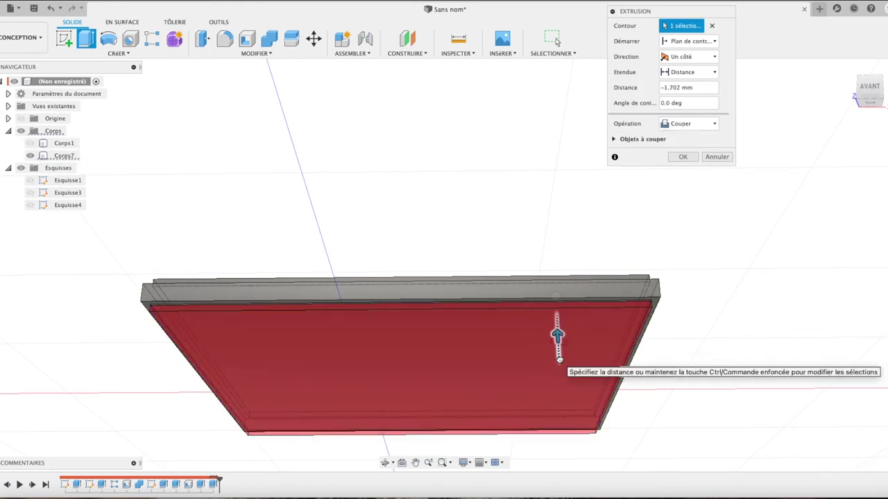
{"action": "left_click_drag", "start_coordinate": [559, 361], "coordinate": [565, 365]}
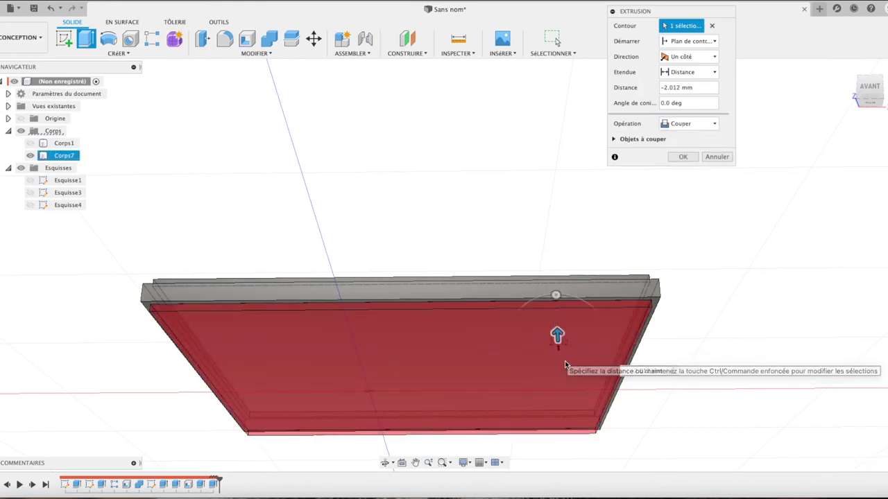
{"action": "left_click", "coordinate": [682, 157]}
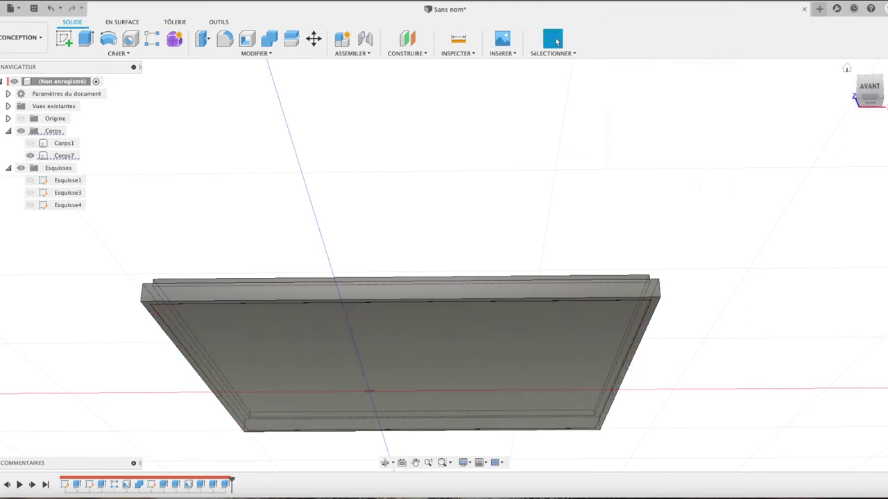
{"action": "left_click_drag", "start_coordinate": [862, 109], "coordinate": [860, 125]}
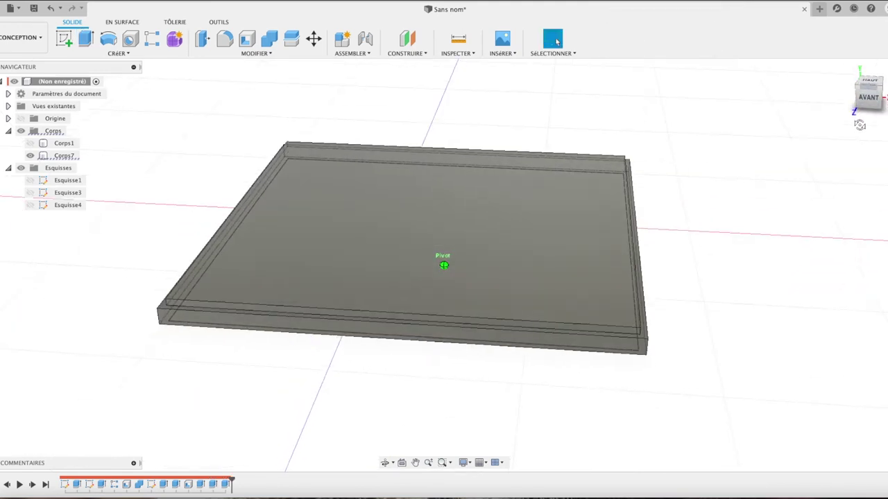
- Show Corps1 again and return to the Home isometric view
{"action": "left_click", "coordinate": [30, 143]}
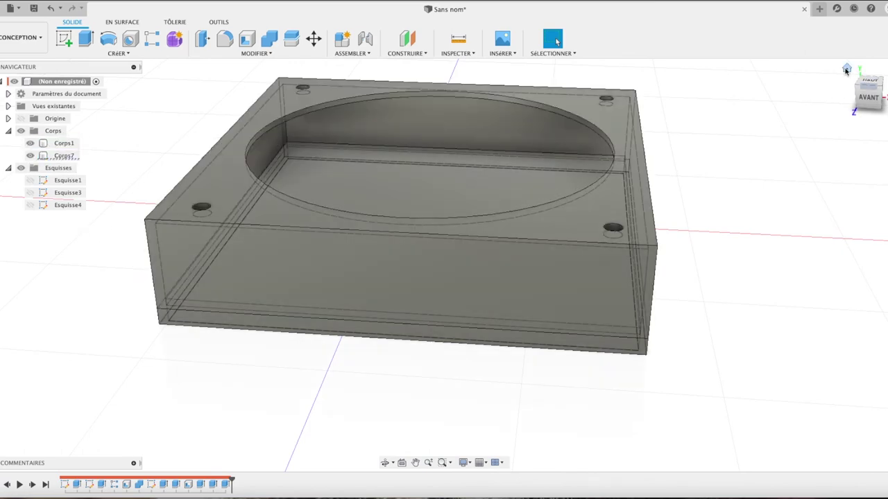
{"action": "left_click", "coordinate": [846, 69]}
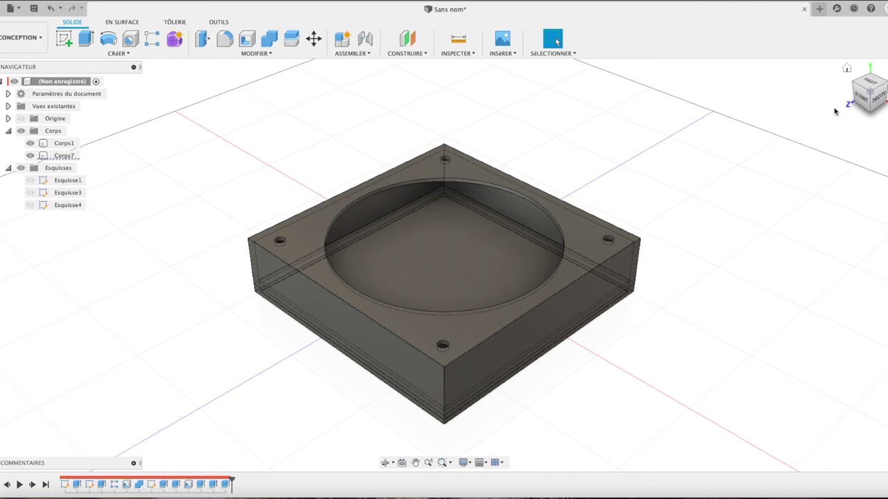
- Switch the view from HAUT to the DROITE side and begin a new sketch
{"action": "left_click", "coordinate": [872, 84]}
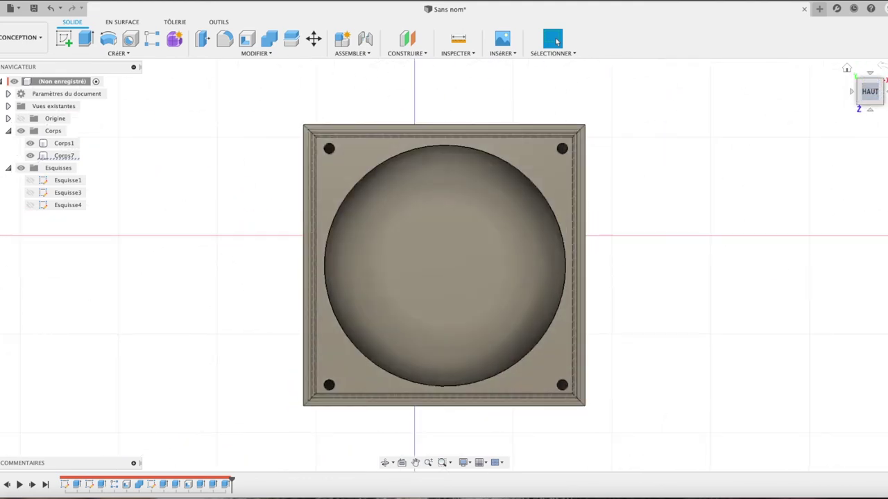
{"action": "left_click", "coordinate": [880, 91]}
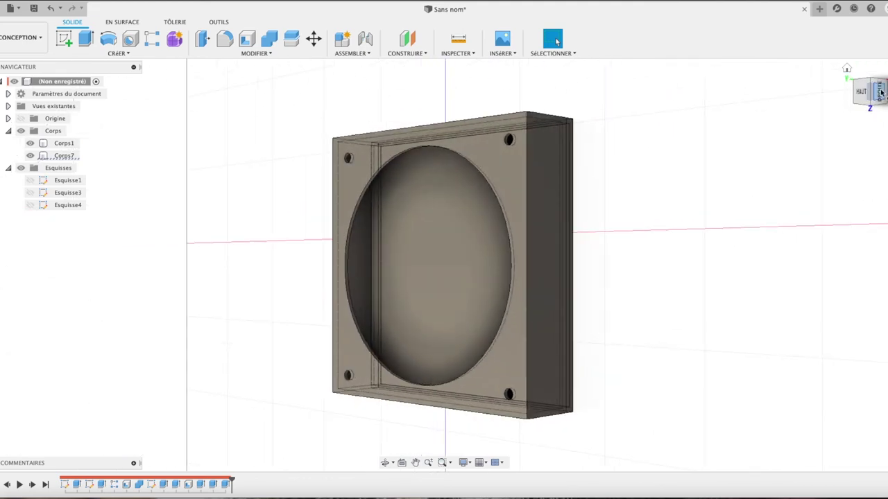
{"action": "left_click", "coordinate": [880, 92]}
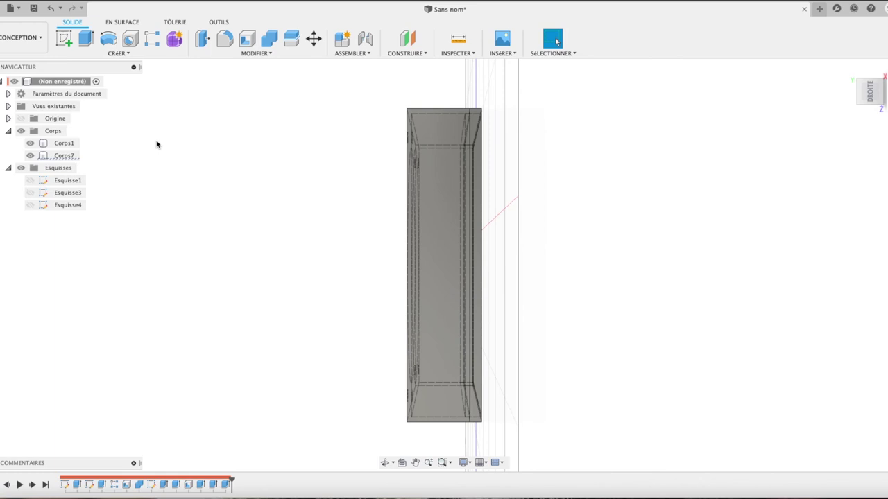
{"action": "left_click", "coordinate": [64, 38]}
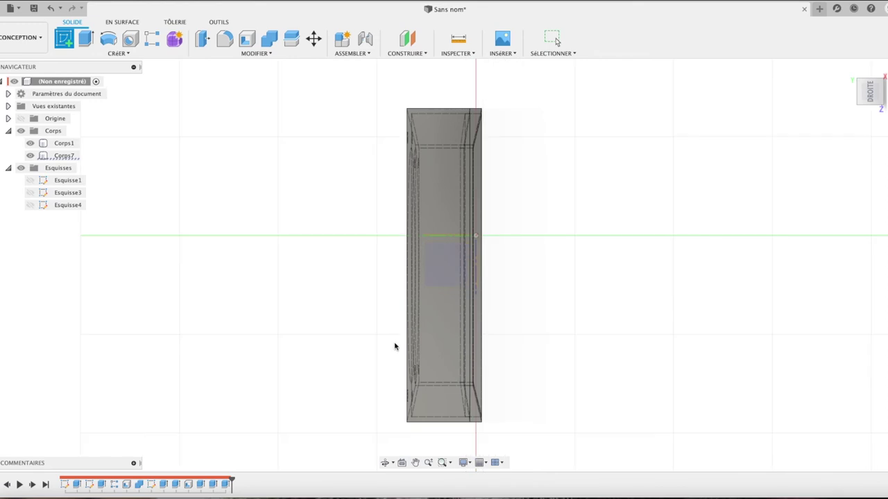
- On the box's right side face, sketch a 5 mm centre-diameter circle near the bottom edge
{"action": "left_click", "coordinate": [465, 363]}
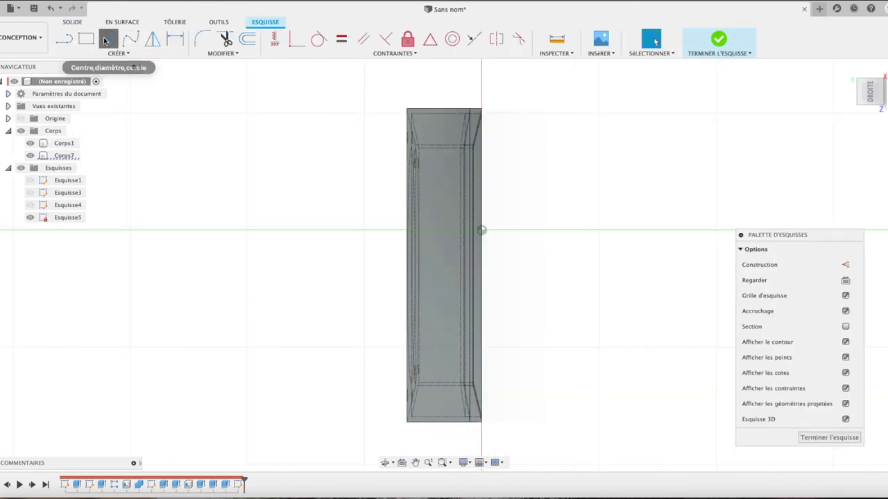
{"action": "left_click", "coordinate": [108, 39]}
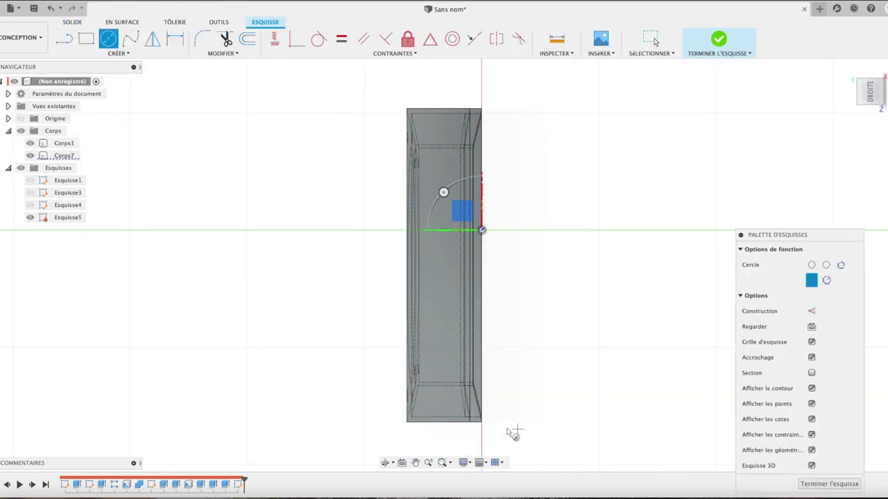
{"action": "left_click", "coordinate": [444, 386]}
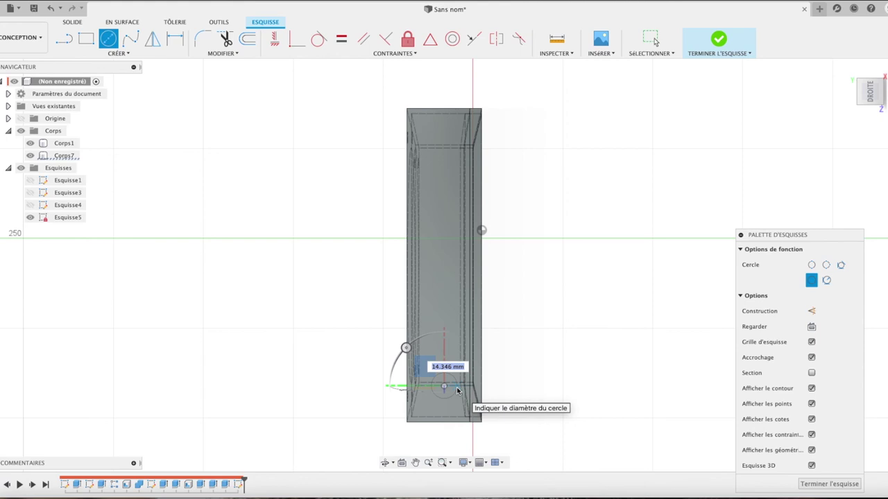
{"action": "type", "text": "5"}
{"action": "key", "text": "Return"}
{"action": "key", "text": "Escape"}
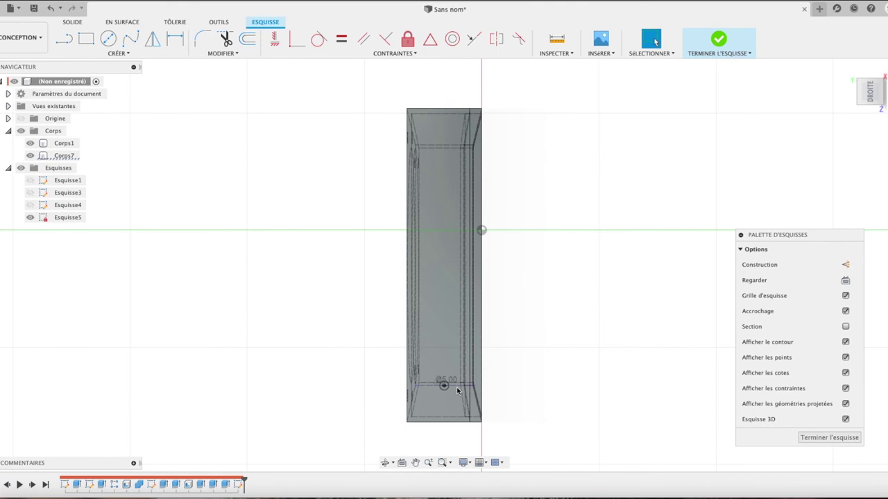
{"action": "scroll", "coordinate": [457, 387], "scroll_direction": "up", "scroll_amount": 2}
{"action": "scroll", "coordinate": [456, 387], "scroll_direction": "up", "scroll_amount": 2}
{"action": "scroll", "coordinate": [456, 387], "scroll_direction": "up", "scroll_amount": 2}
{"action": "scroll", "coordinate": [408, 391], "scroll_direction": "up", "scroll_amount": 2}
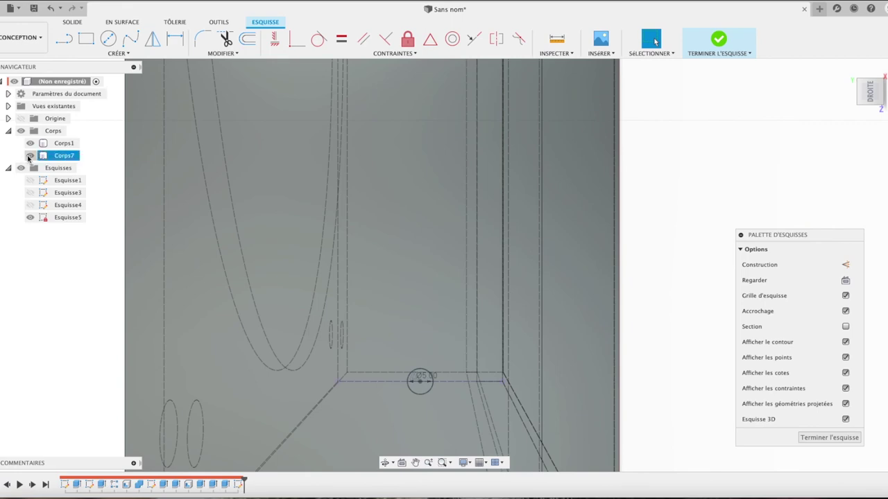
- Hide the base plate and orbit around the box to inspect the circle
{"action": "left_click", "coordinate": [30, 156]}
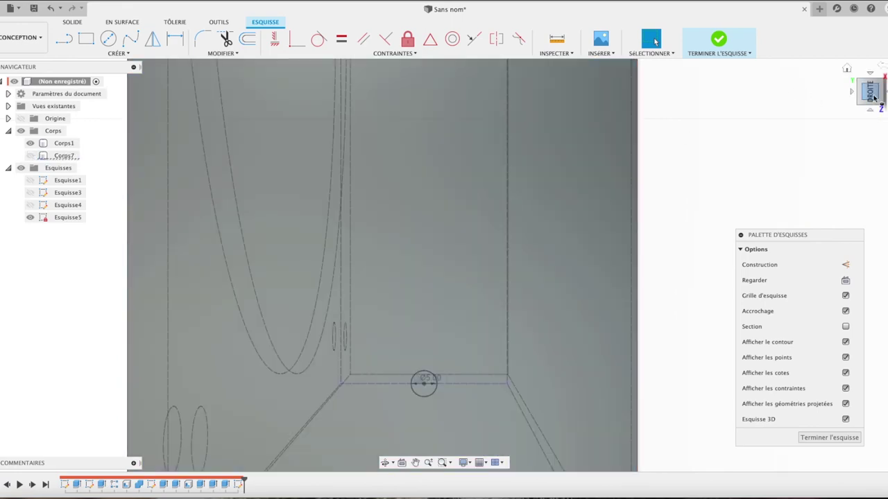
{"action": "left_click_drag", "start_coordinate": [873, 97], "coordinate": [883, 103]}
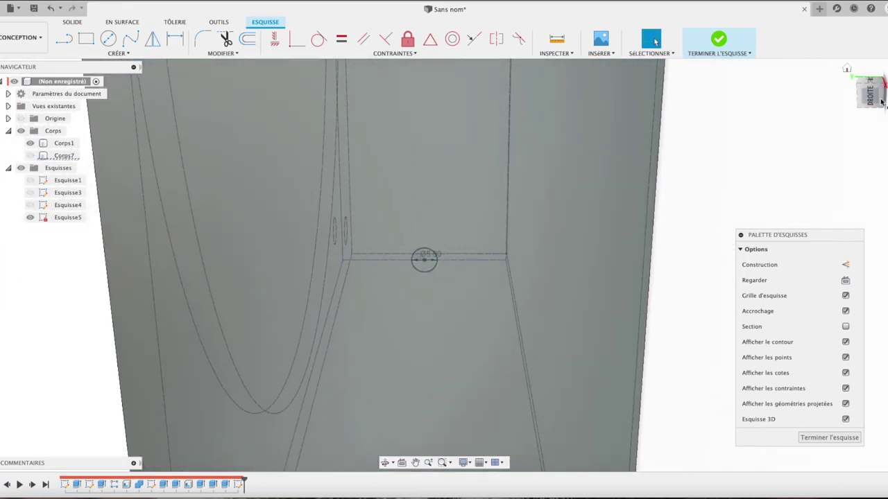
{"action": "left_click_drag", "start_coordinate": [882, 103], "coordinate": [774, 76]}
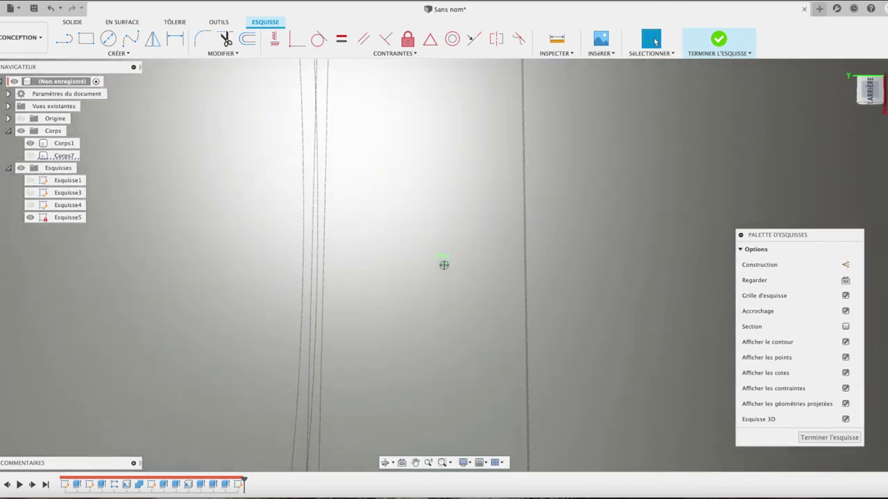
{"action": "scroll", "coordinate": [775, 76], "scroll_direction": "down", "scroll_amount": 10}
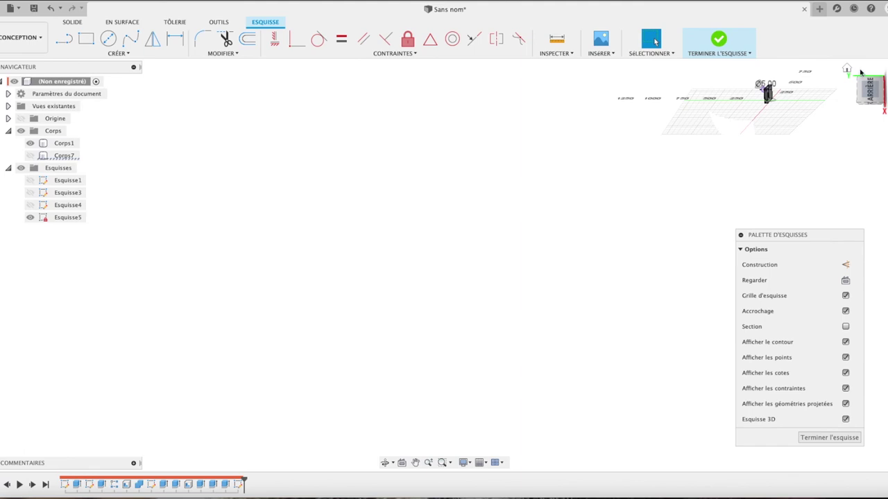
- Use the Home and AVANT views, then zoom onto the Ø5 circle at the box's left edge
{"action": "left_click", "coordinate": [848, 69]}
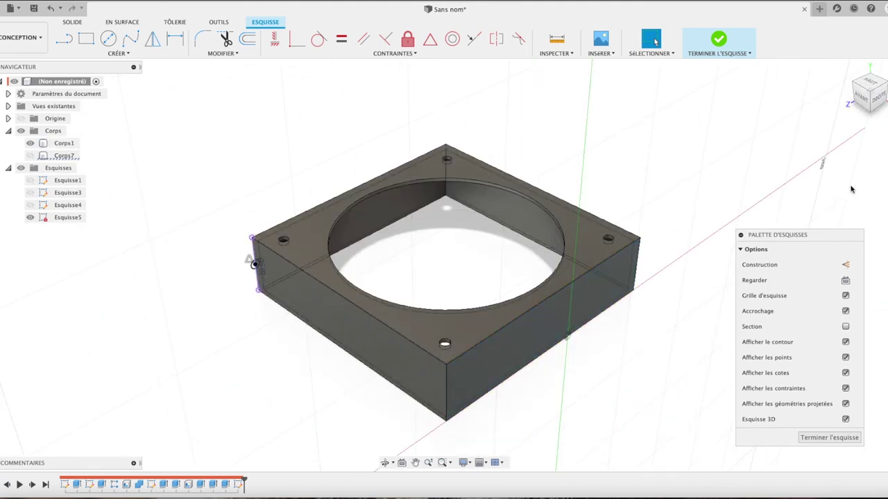
{"action": "left_click", "coordinate": [862, 98]}
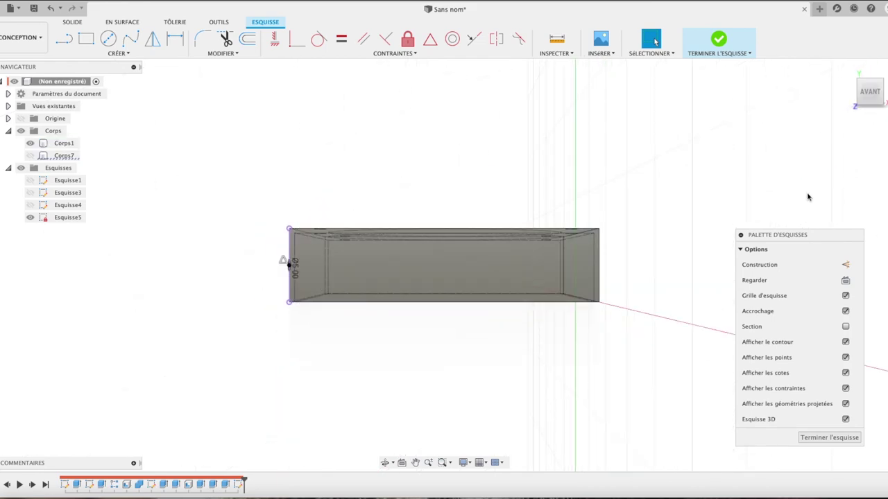
{"action": "left_click_drag", "start_coordinate": [863, 94], "coordinate": [871, 97]}
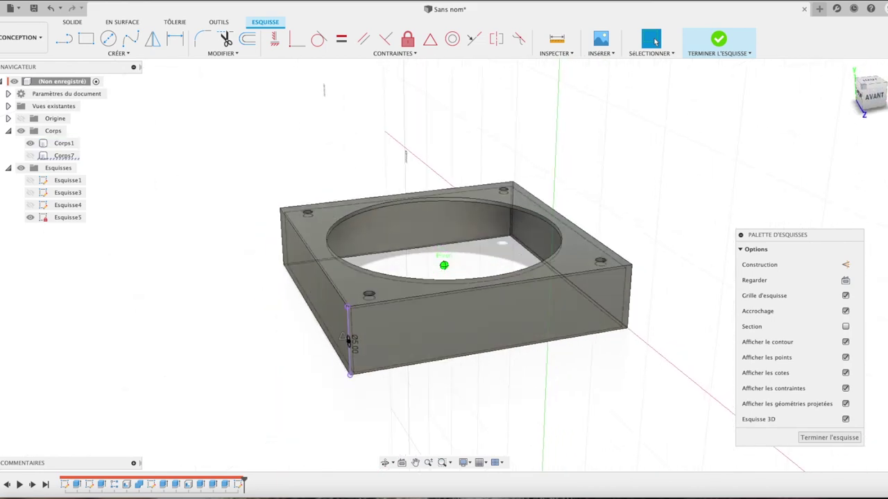
{"action": "left_click", "coordinate": [348, 324]}
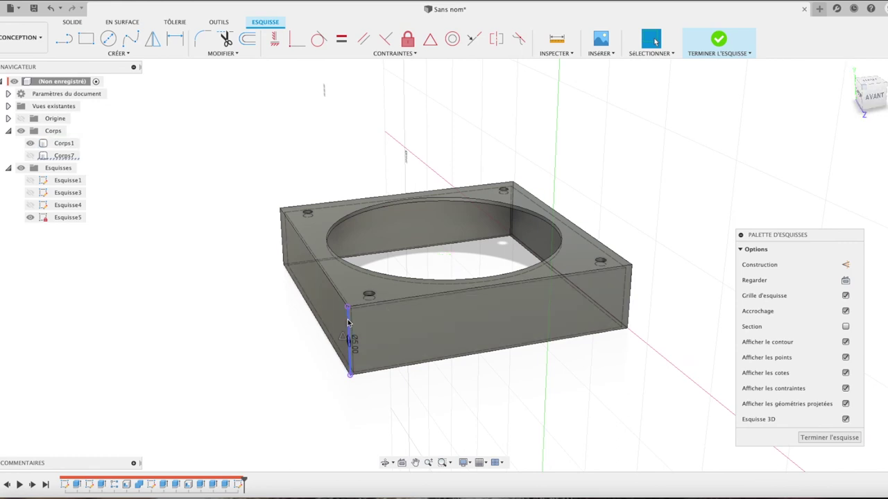
{"action": "key", "text": "Escape"}
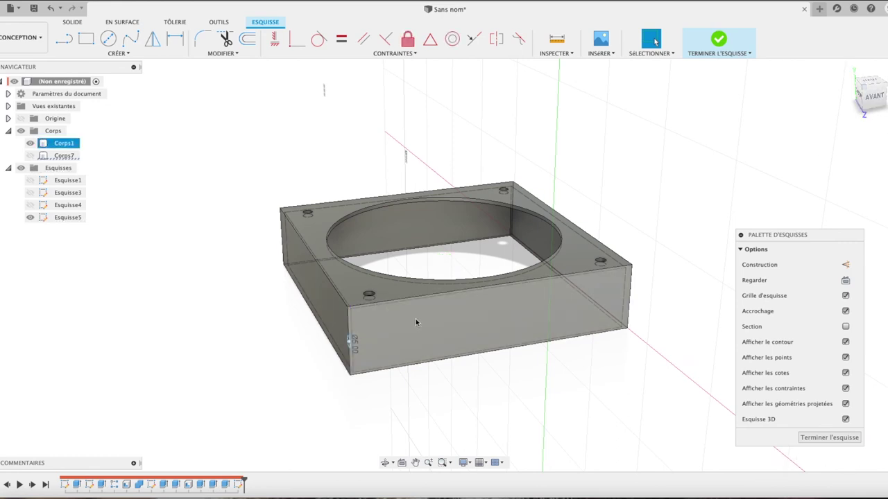
{"action": "scroll", "coordinate": [338, 355], "scroll_direction": "up", "scroll_amount": 3}
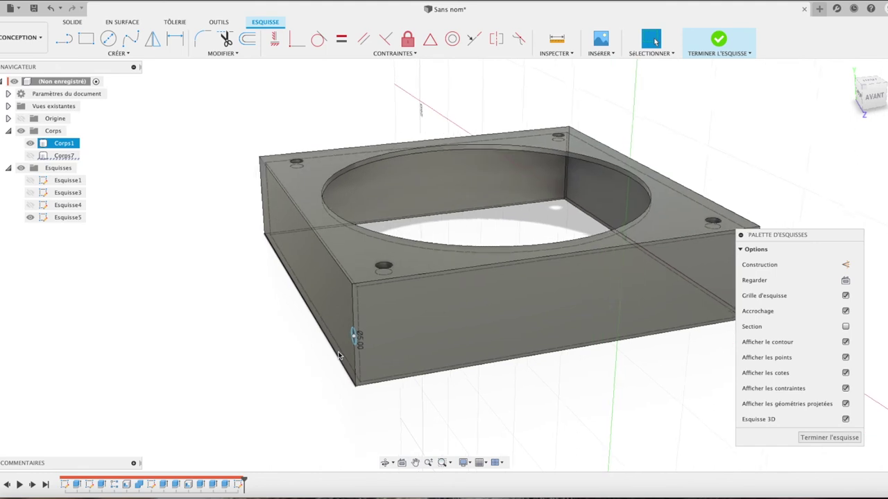
{"action": "scroll", "coordinate": [339, 355], "scroll_direction": "up", "scroll_amount": 5}
{"action": "scroll", "coordinate": [338, 355], "scroll_direction": "down", "scroll_amount": 3}
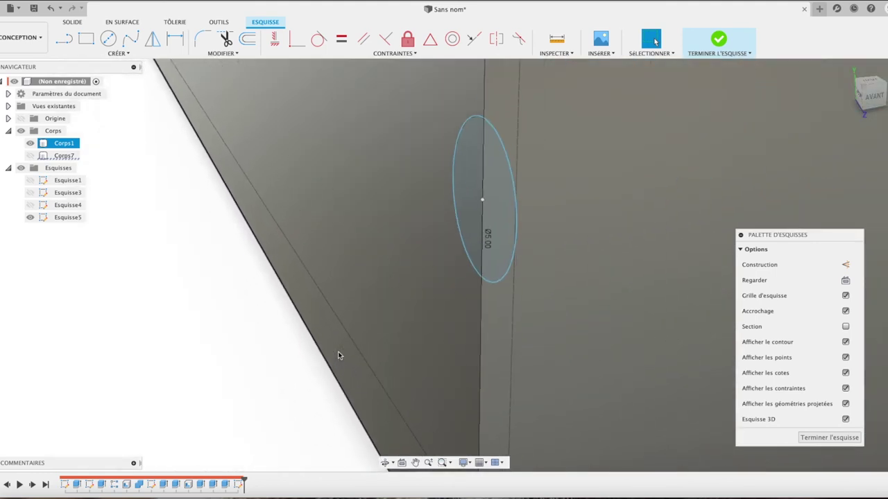
- Move the Ø5 circle about 3.4 mm away from the corner edge with Déplacer/Copier
{"action": "left_click", "coordinate": [505, 255]}
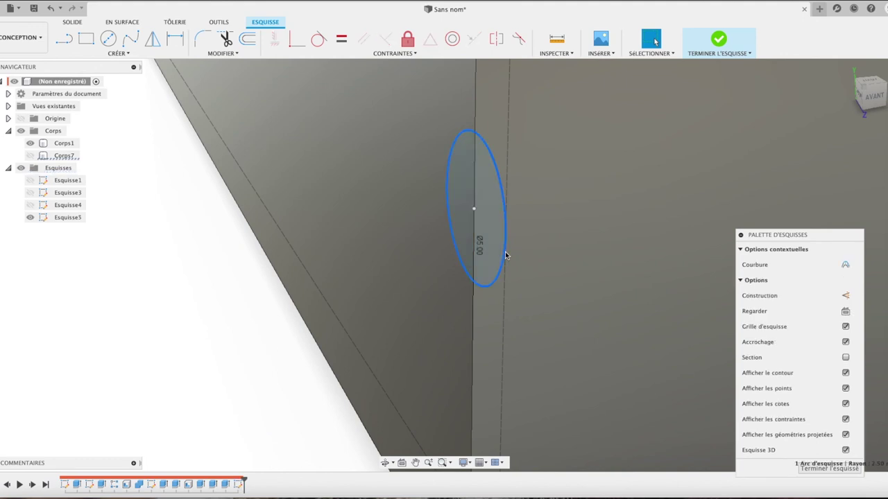
{"action": "key", "text": "m"}
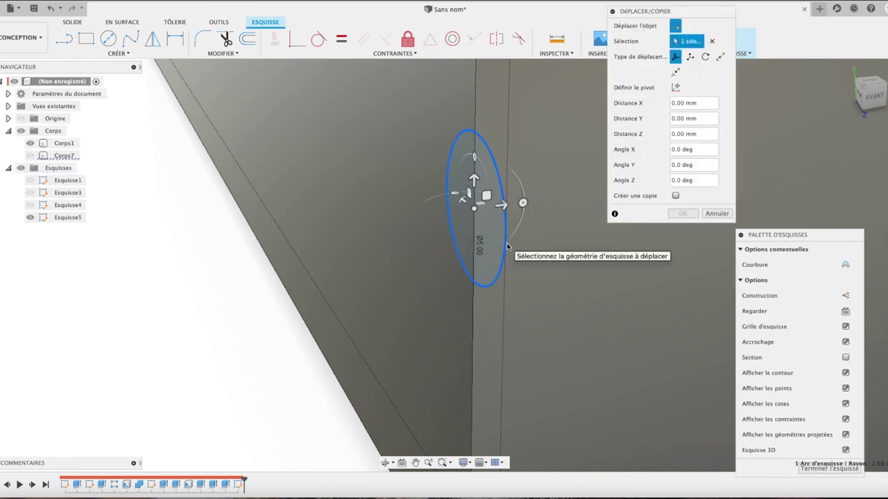
{"action": "left_click", "coordinate": [507, 246]}
{"action": "left_click", "coordinate": [505, 217]}
{"action": "left_click_drag", "start_coordinate": [447, 190], "coordinate": [383, 150]}
{"action": "left_click", "coordinate": [682, 213]}
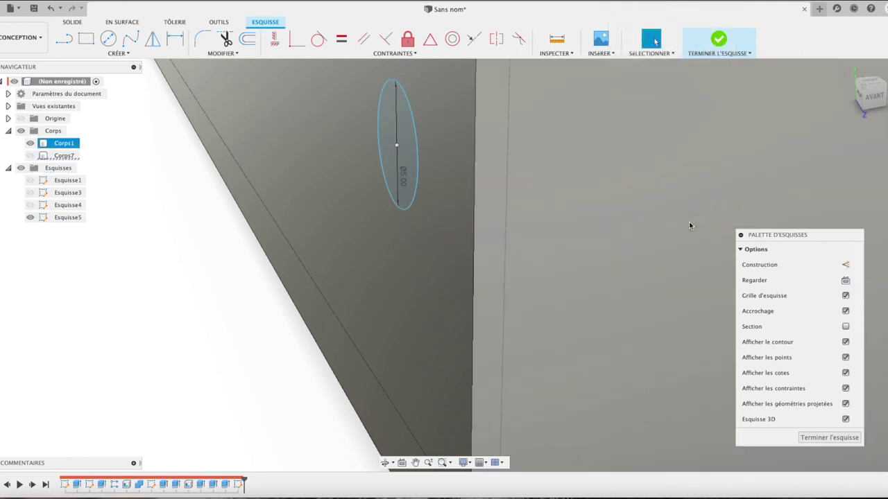
- Cut the Ø5 circle through the side wall, two-sided about 4.3 mm each way
{"action": "left_click", "coordinate": [404, 162]}
{"action": "key", "text": "e"}
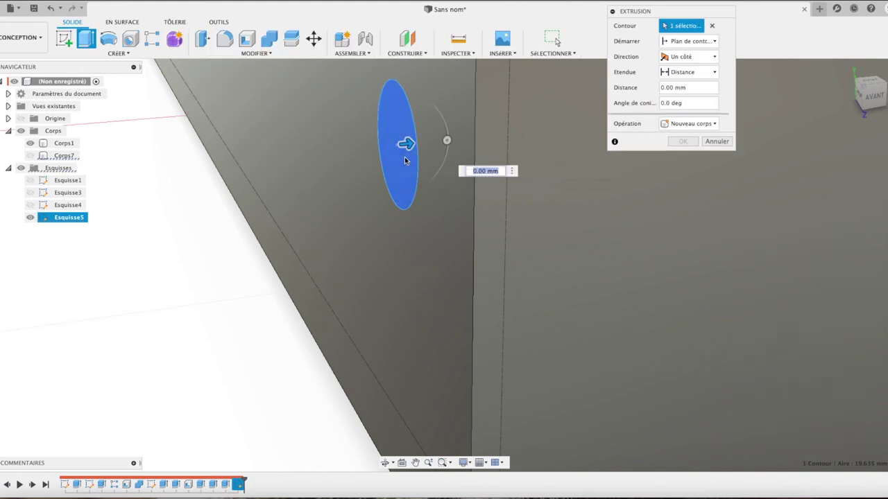
{"action": "left_click_drag", "start_coordinate": [407, 144], "coordinate": [507, 149]}
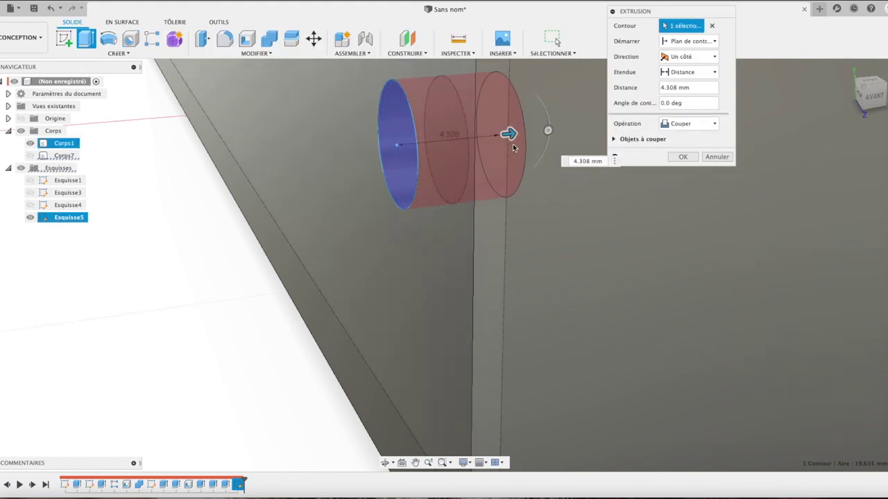
{"action": "left_click", "coordinate": [686, 56]}
{"action": "left_click", "coordinate": [683, 75]}
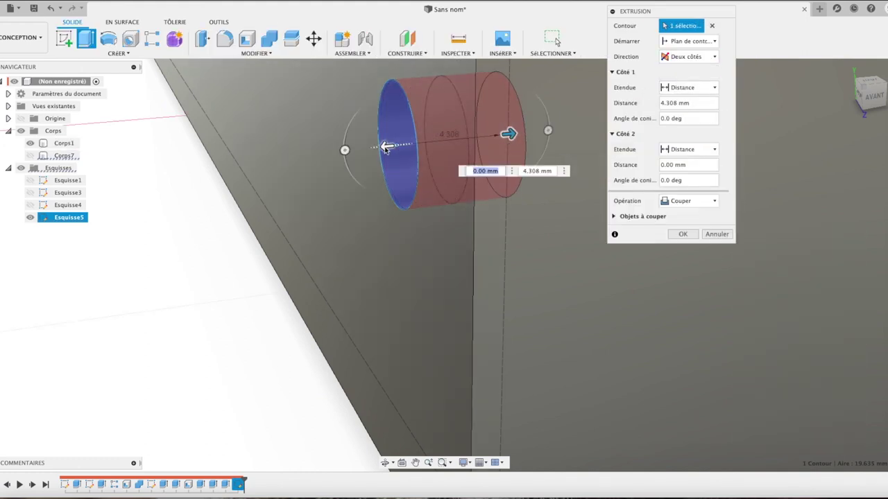
{"action": "left_click_drag", "start_coordinate": [386, 149], "coordinate": [277, 158]}
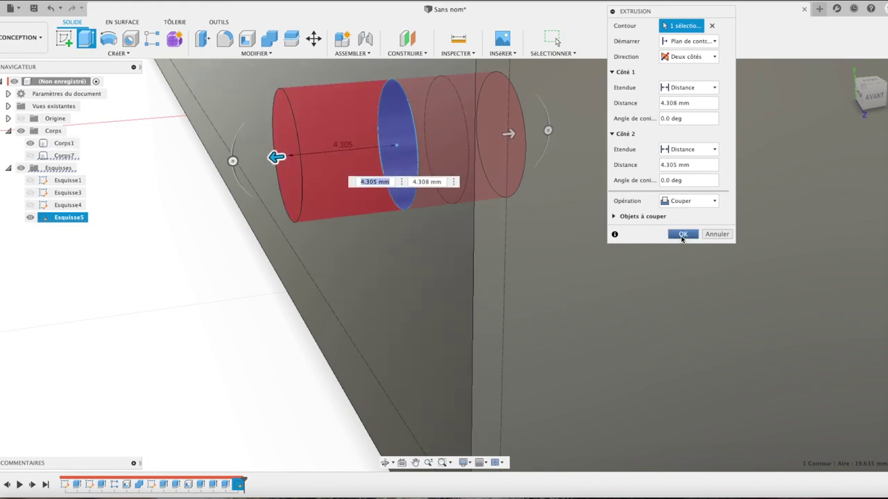
{"action": "left_click", "coordinate": [682, 235]}
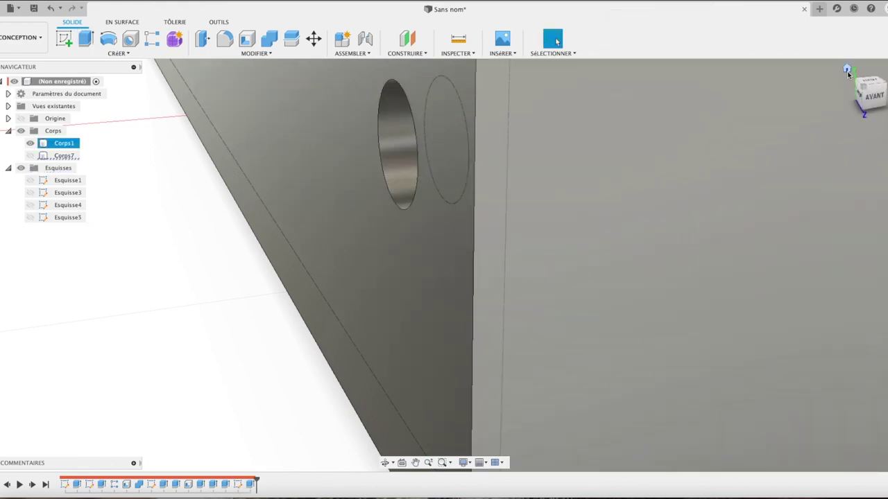
{"action": "left_click", "coordinate": [847, 70]}
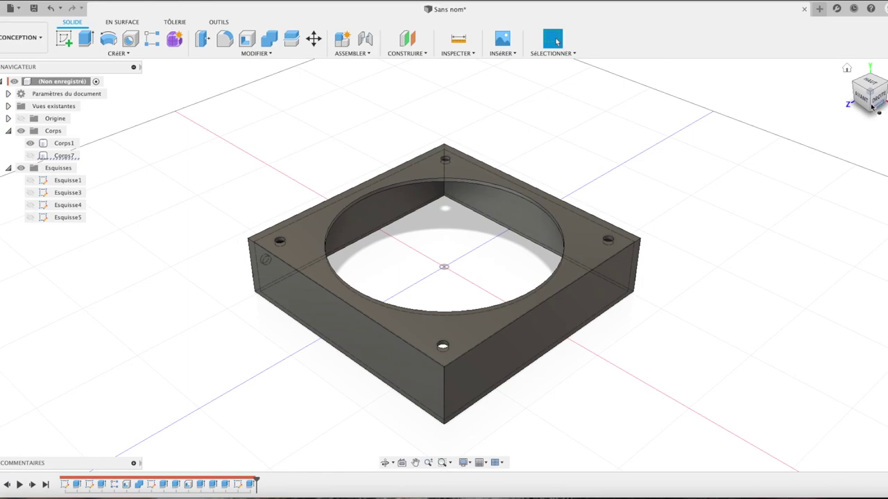
- Orbit around the box, return to Home, and show the base plate body again
{"action": "left_click_drag", "start_coordinate": [872, 105], "coordinate": [869, 88]}
{"action": "mouse_move", "coordinate": [444, 312]}
{"action": "middle_mouse_down", "text": "shift"}
{"action": "mouse_move", "coordinate": [444, 208]}
{"action": "mouse_move", "coordinate": [443, 360]}
{"action": "middle_mouse_up", "text": "shift"}
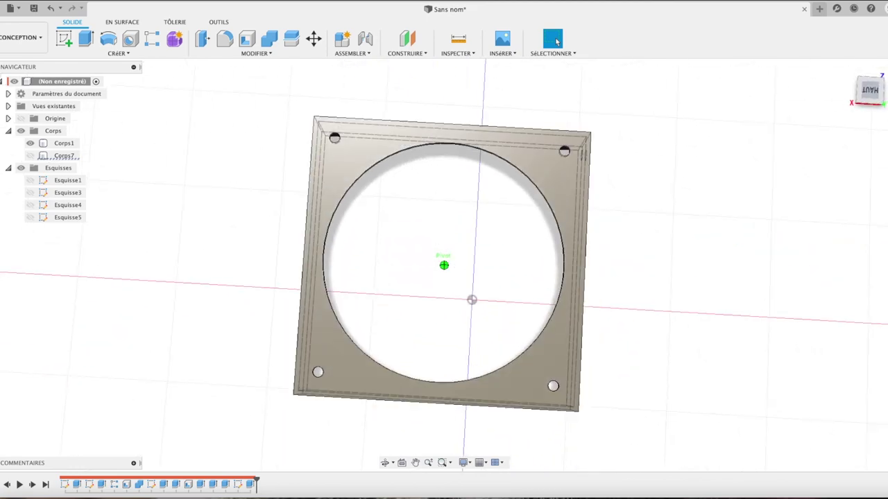
{"action": "left_click", "coordinate": [846, 68]}
{"action": "mouse_move", "coordinate": [846, 68]}
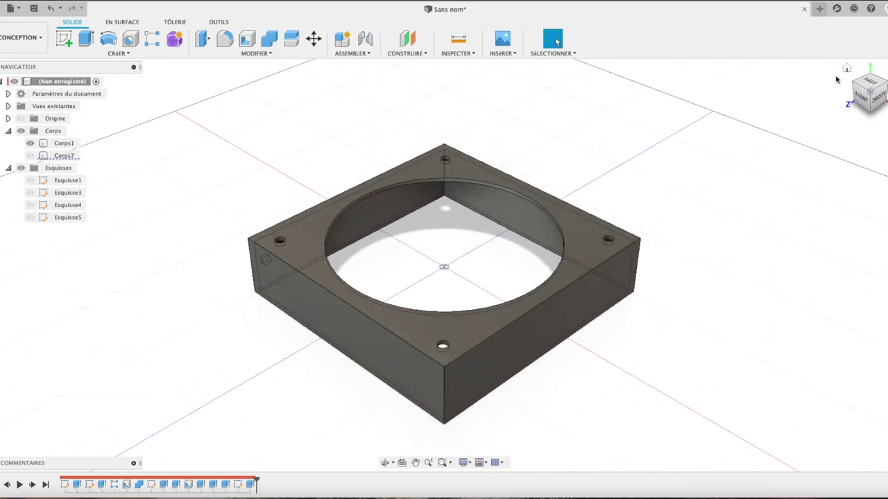
{"action": "left_click", "coordinate": [29, 155]}
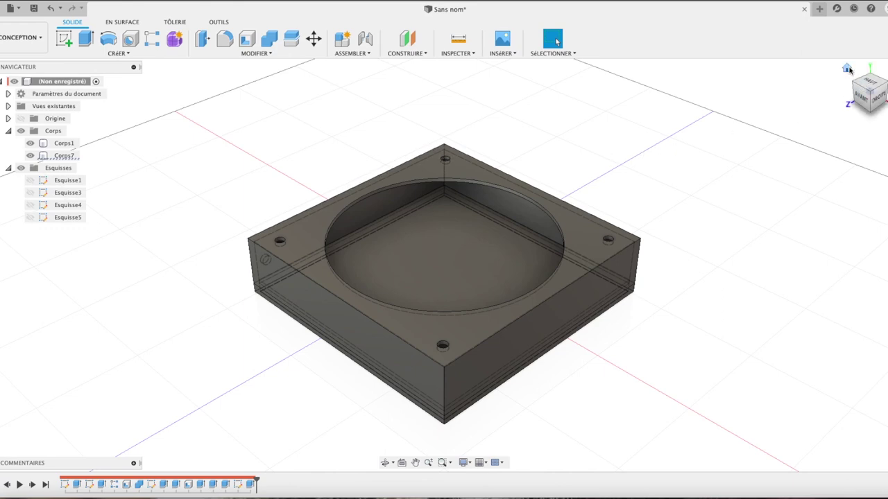
- Inspect the assembly from the top, left side and Home views
{"action": "left_click_drag", "start_coordinate": [850, 69], "coordinate": [865, 78]}
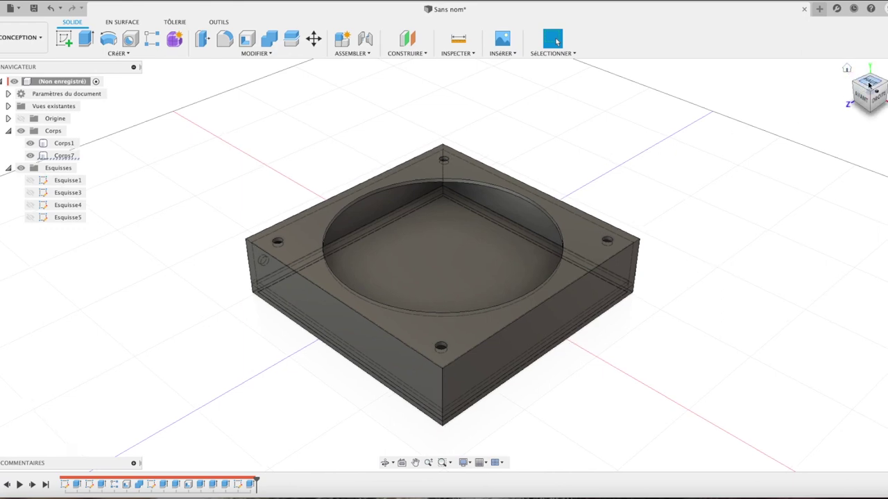
{"action": "left_click", "coordinate": [869, 84]}
{"action": "left_click", "coordinate": [884, 67]}
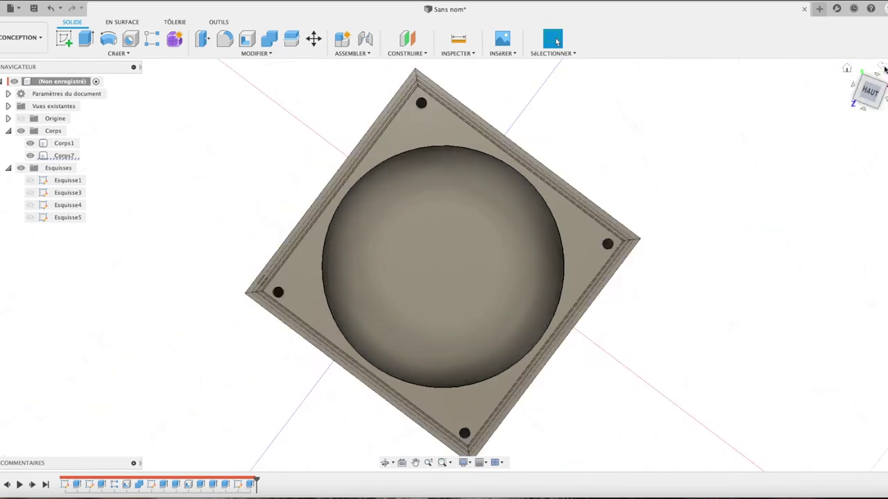
{"action": "mouse_move", "coordinate": [869, 87]}
{"action": "left_mouse_down"}
{"action": "mouse_move", "coordinate": [885, 89]}
{"action": "mouse_move", "coordinate": [872, 93]}
{"action": "left_mouse_up"}
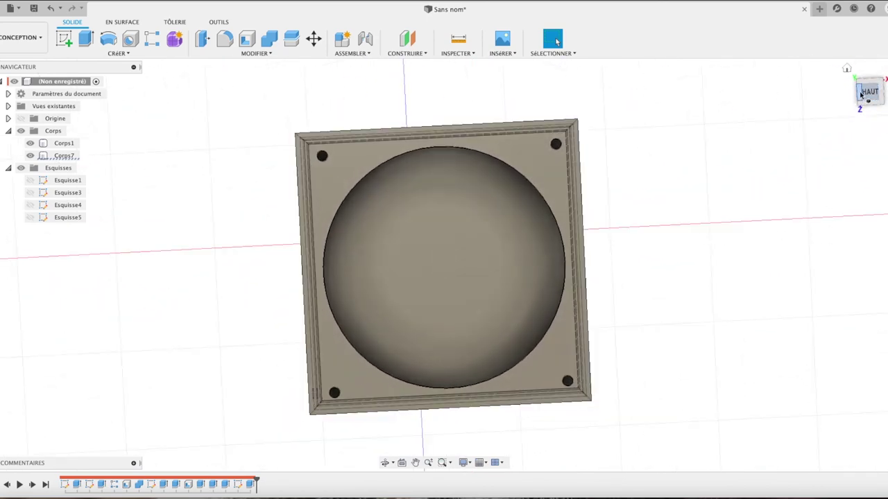
{"action": "left_click", "coordinate": [861, 95]}
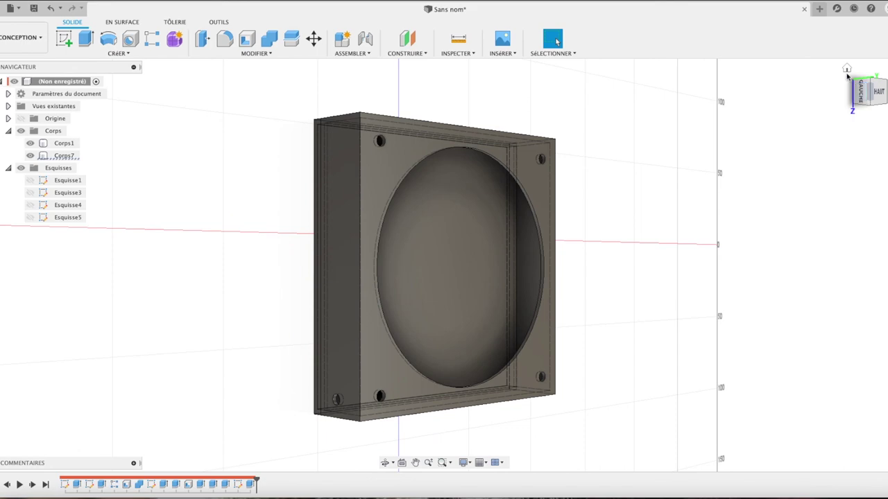
{"action": "left_click", "coordinate": [847, 69]}
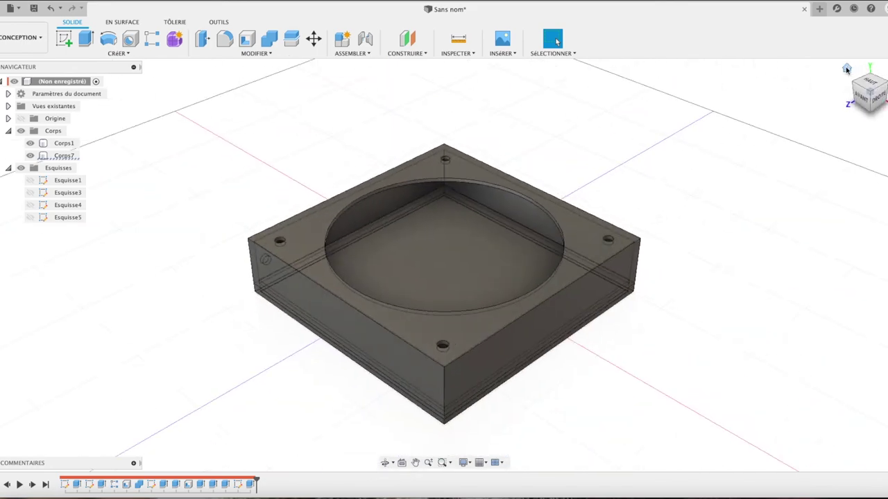